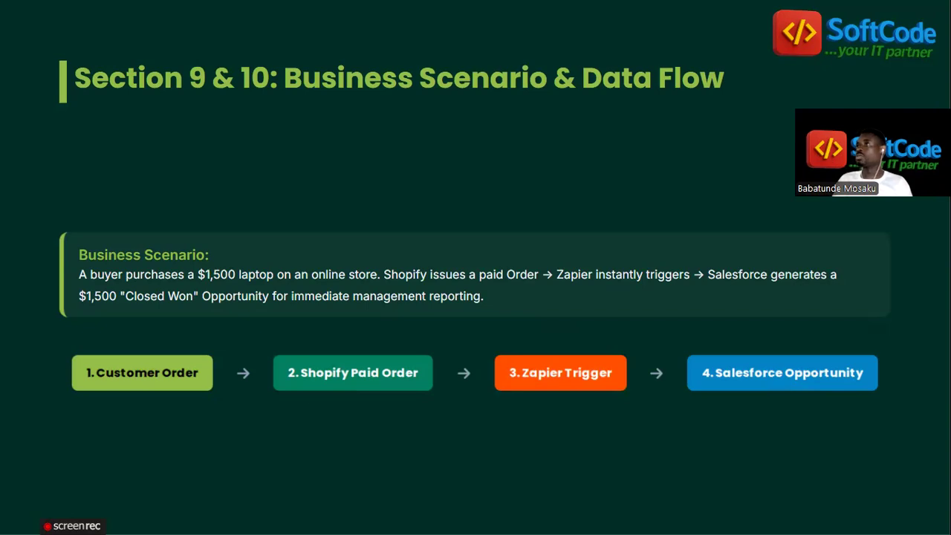
- Advance the slideshow through Lab Setup and Best Practices to Section 13: Business Benefits
{"action": "key", "text": "Right"}
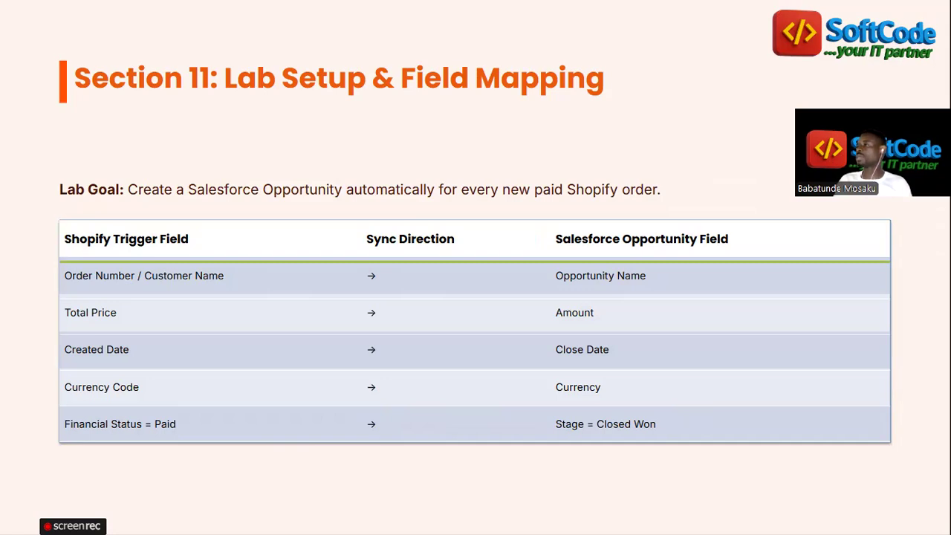
{"action": "key", "text": "Right"}
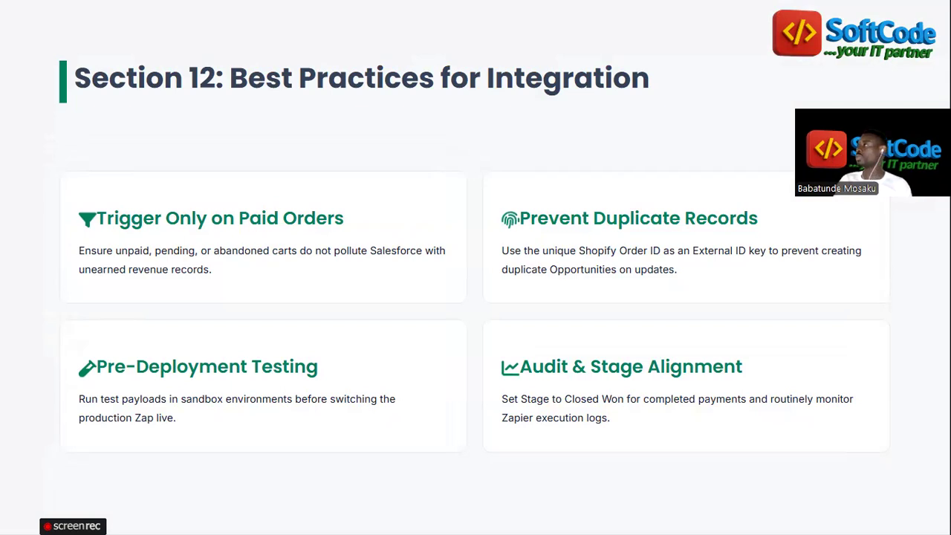
{"action": "key", "text": "Right"}
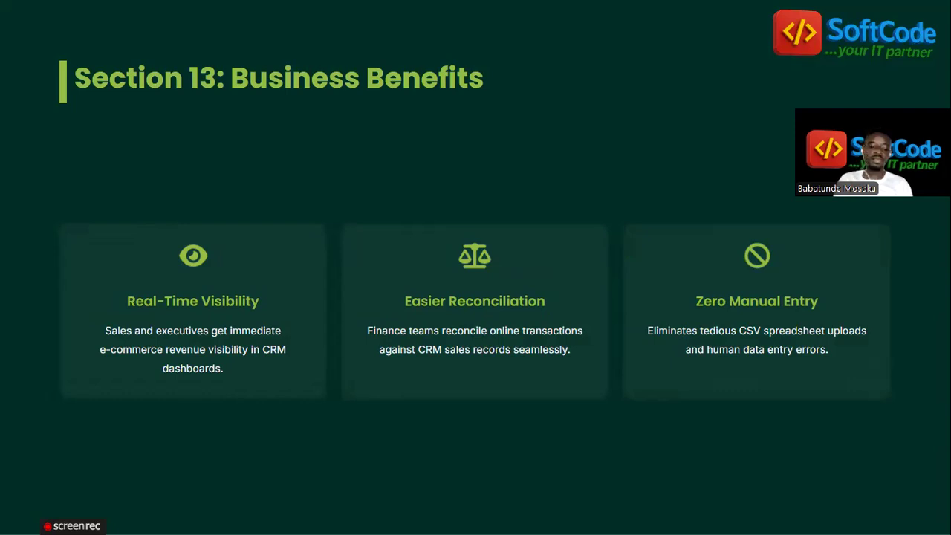
- Exit the slideshow back to the slide editor and bring Gmail to the front
{"action": "key", "text": "Escape"}
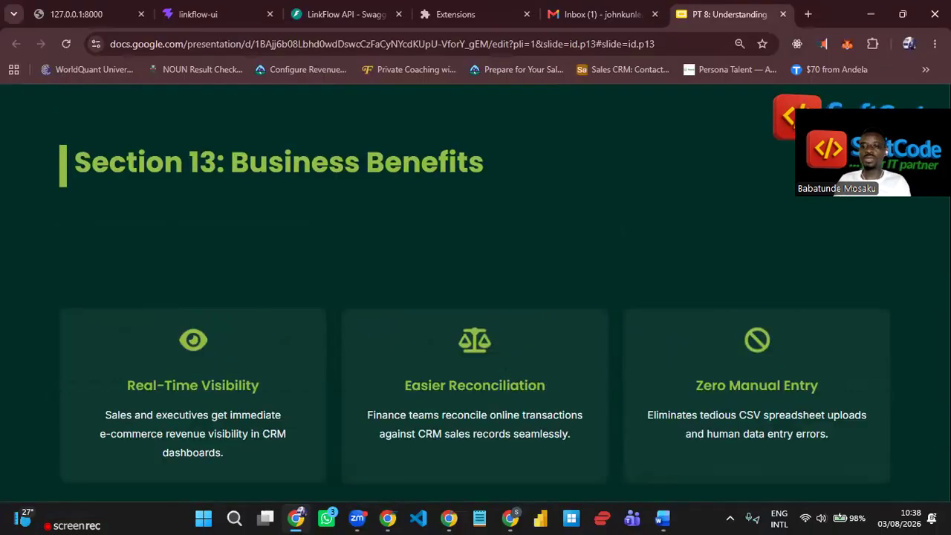
{"action": "key", "text": "Escape"}
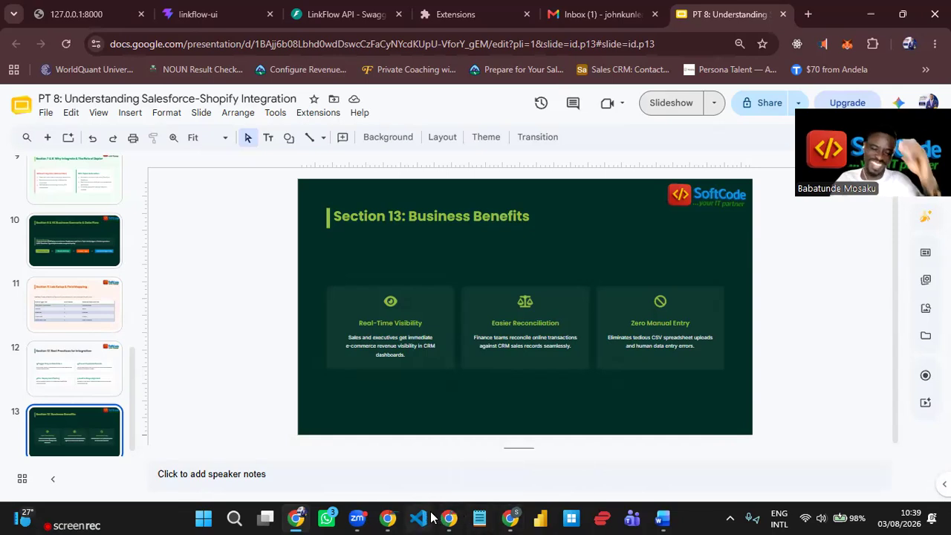
{"action": "left_click", "coordinate": [387, 518]}
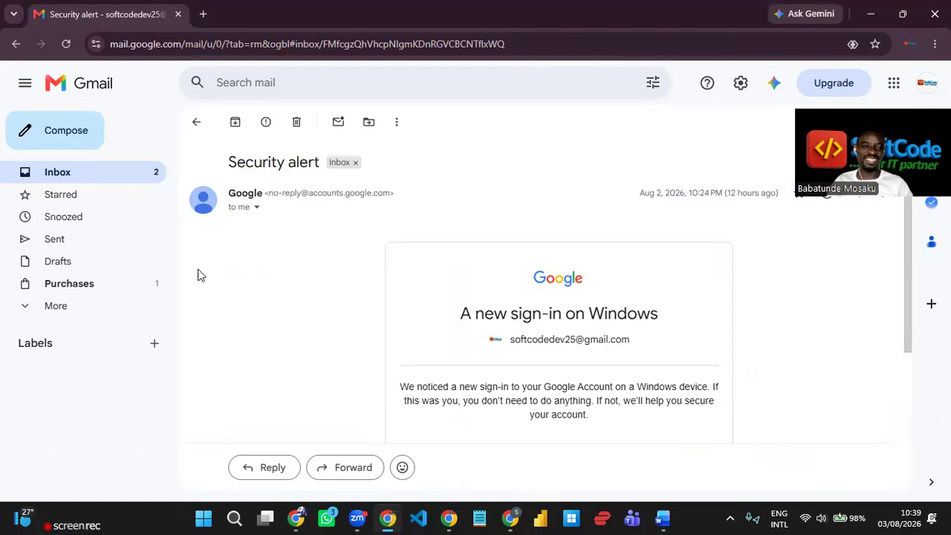
- Return from the security alert to the Gmail inbox, then switch to the Shopify order #1016 window
{"action": "left_click", "coordinate": [119, 179]}
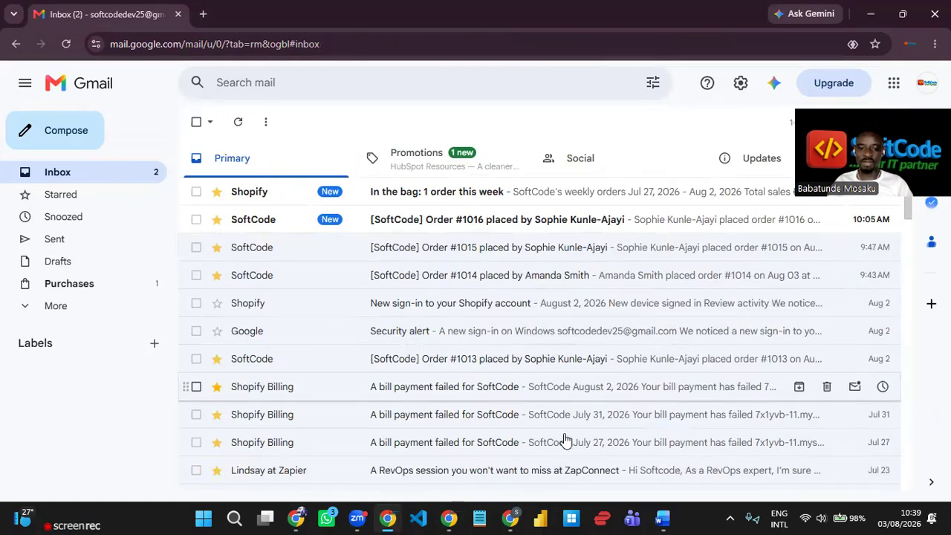
{"action": "left_click", "coordinate": [454, 518]}
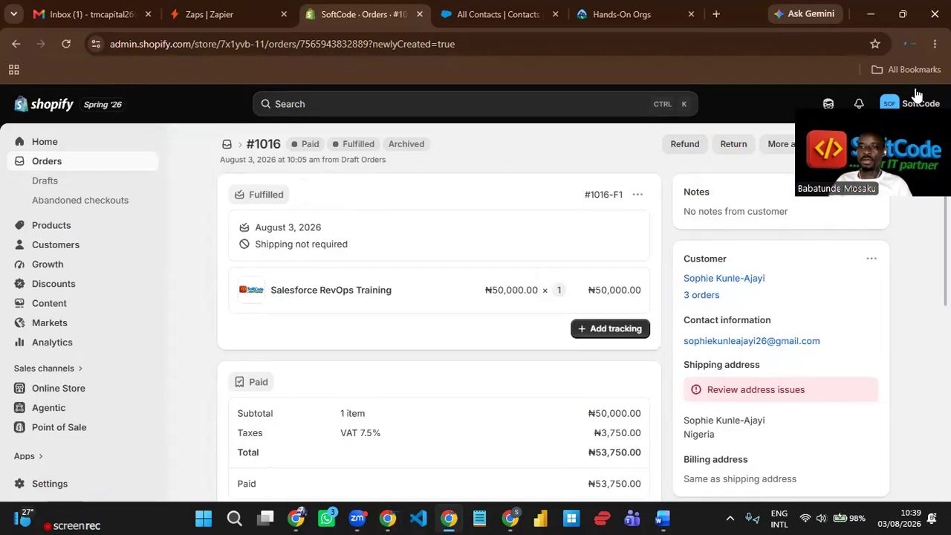
- Go from the store home to the Customers list and start a new customer
{"action": "left_click", "coordinate": [70, 147]}
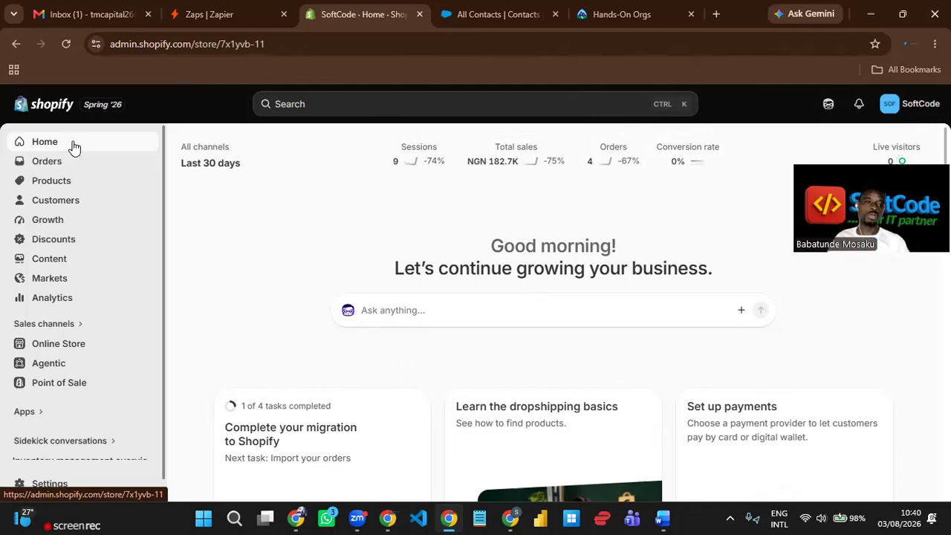
{"action": "left_click", "coordinate": [72, 207]}
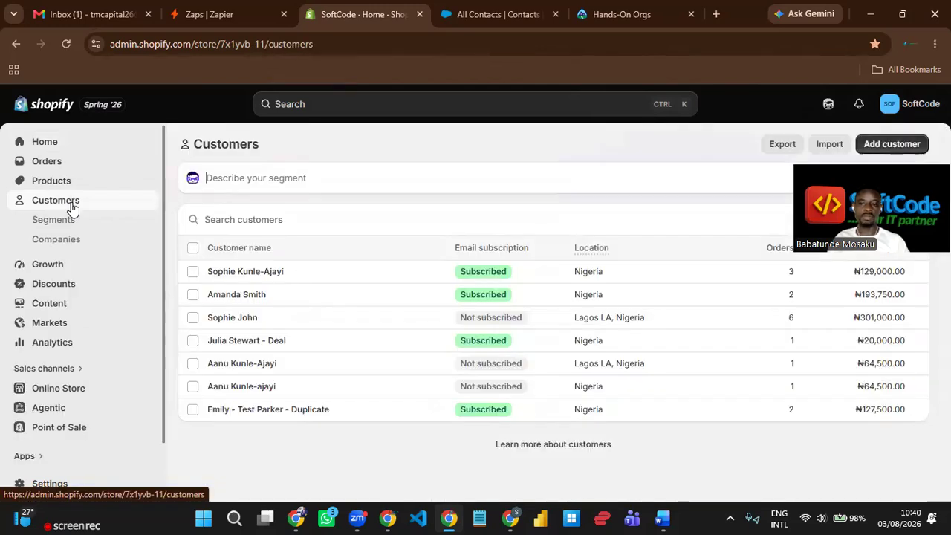
{"action": "left_click", "coordinate": [897, 150]}
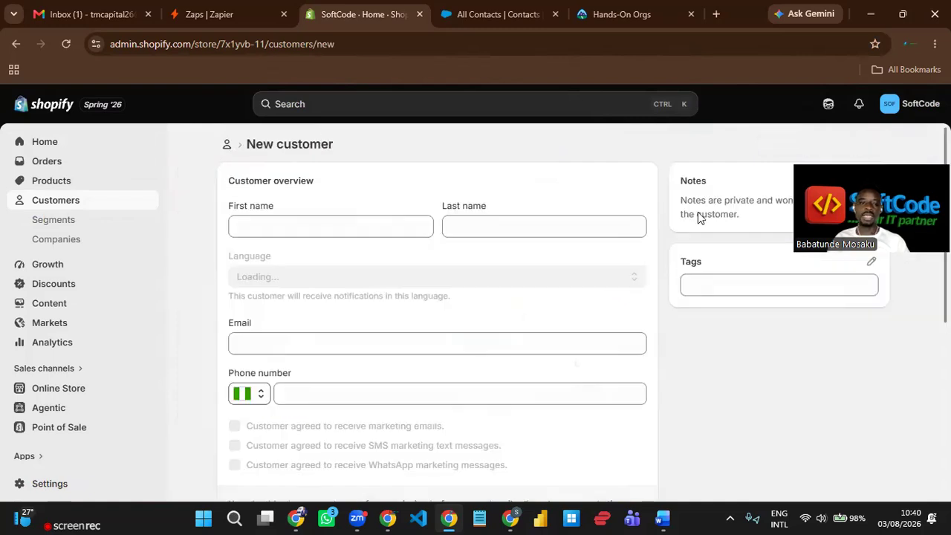
- Enter the customer's first name, last name and e-mail, correcting the domain's comma to a period
{"action": "left_click", "coordinate": [342, 229]}
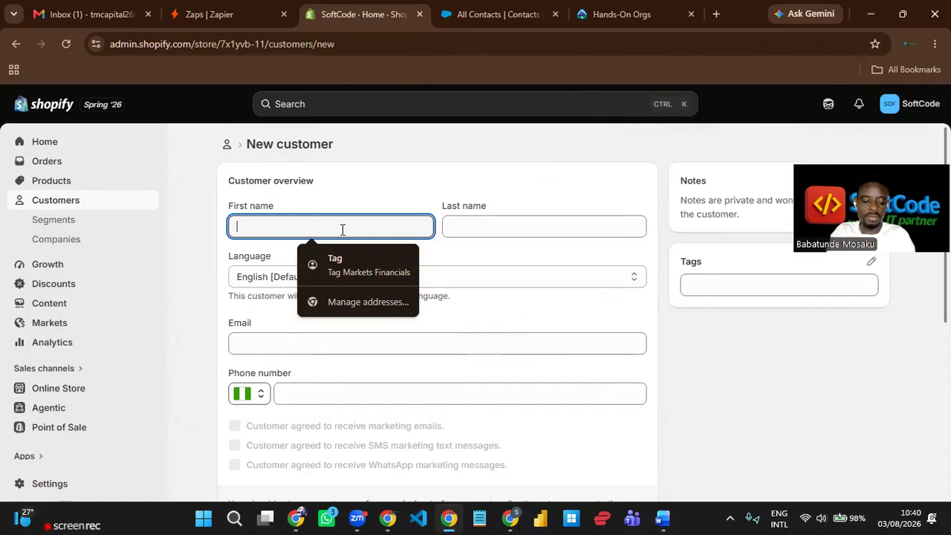
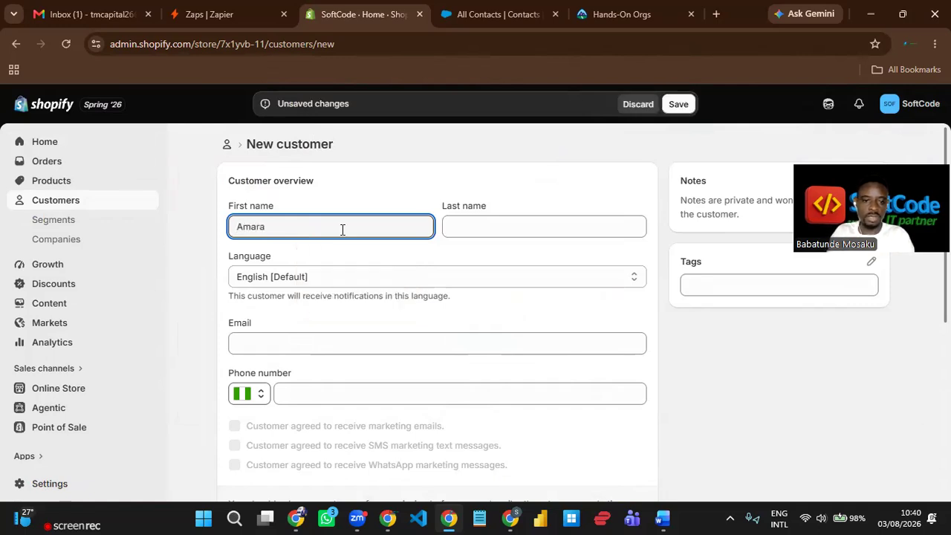
{"action": "key", "text": "Tab"}
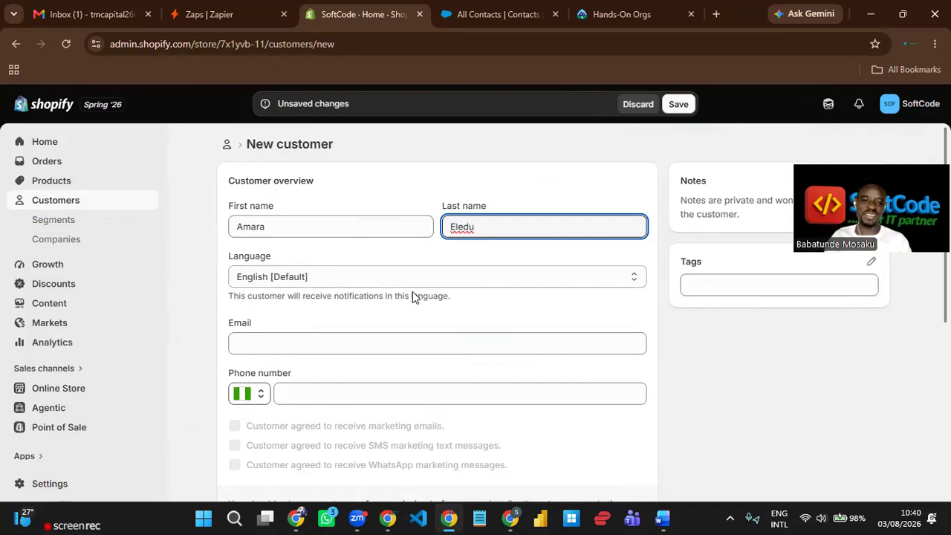
{"action": "left_click", "coordinate": [403, 340]}
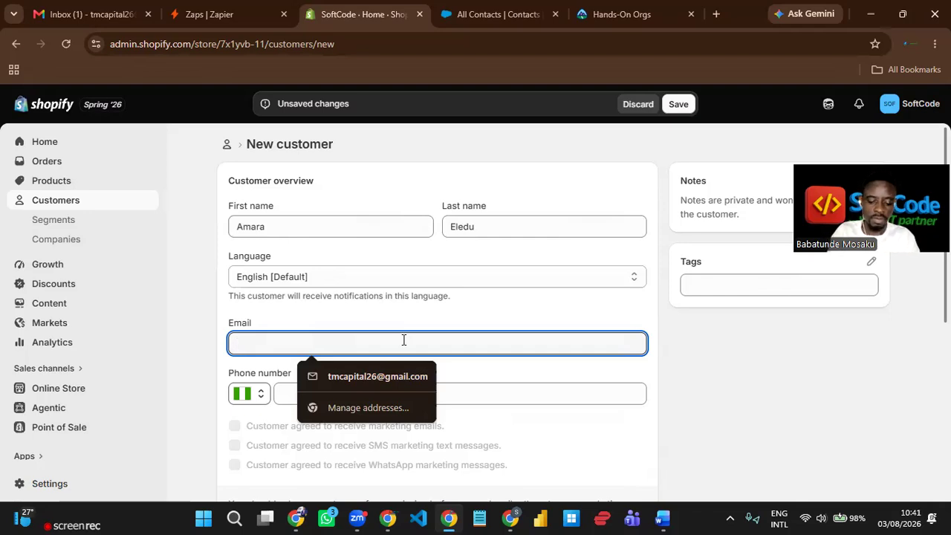
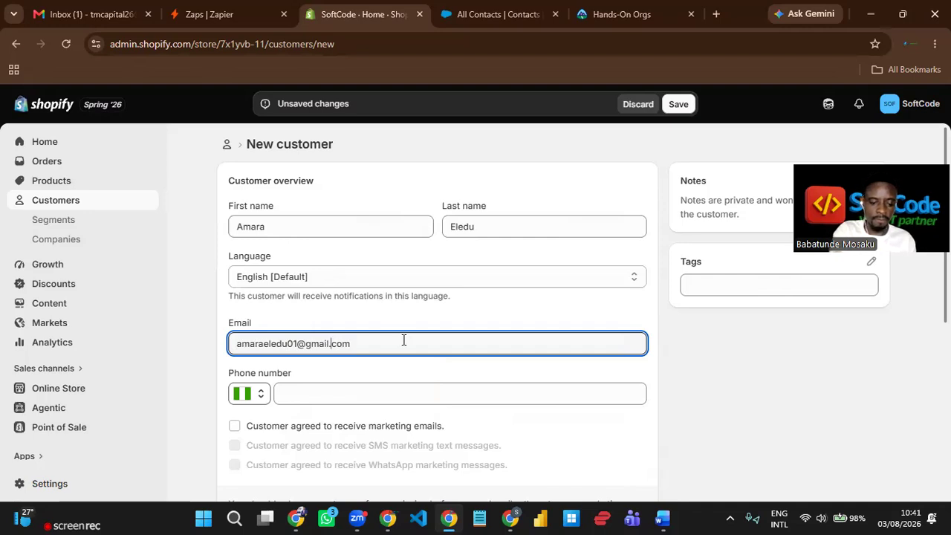
- Enter the customer's Nigerian phone number on the new customer form
{"action": "scroll", "coordinate": [456, 361], "scroll_direction": "down", "scroll_amount": 1}
{"action": "left_click", "coordinate": [442, 325]}
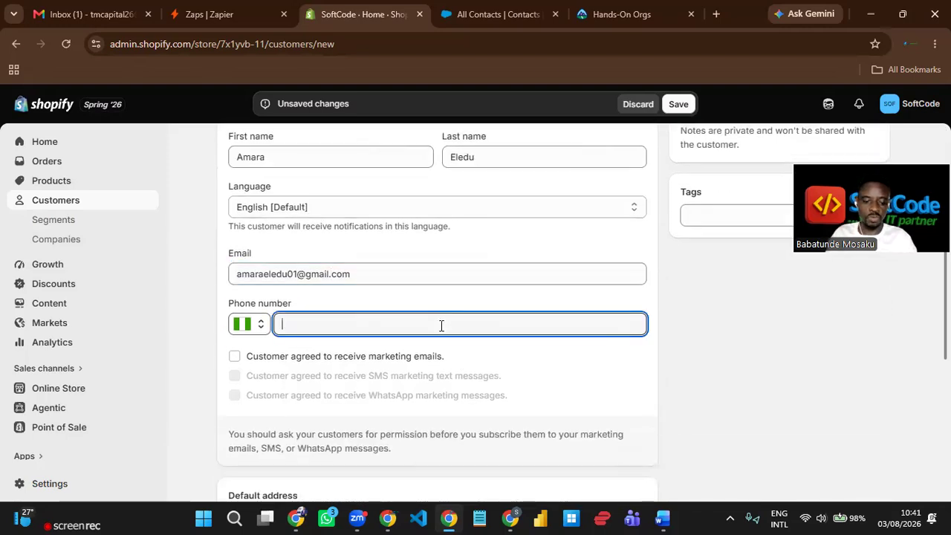
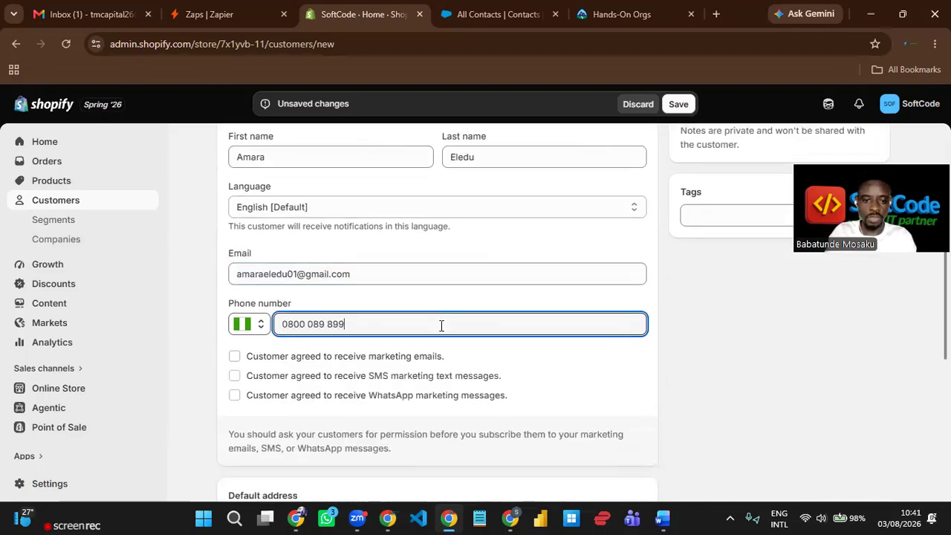
{"action": "left_click", "coordinate": [499, 290]}
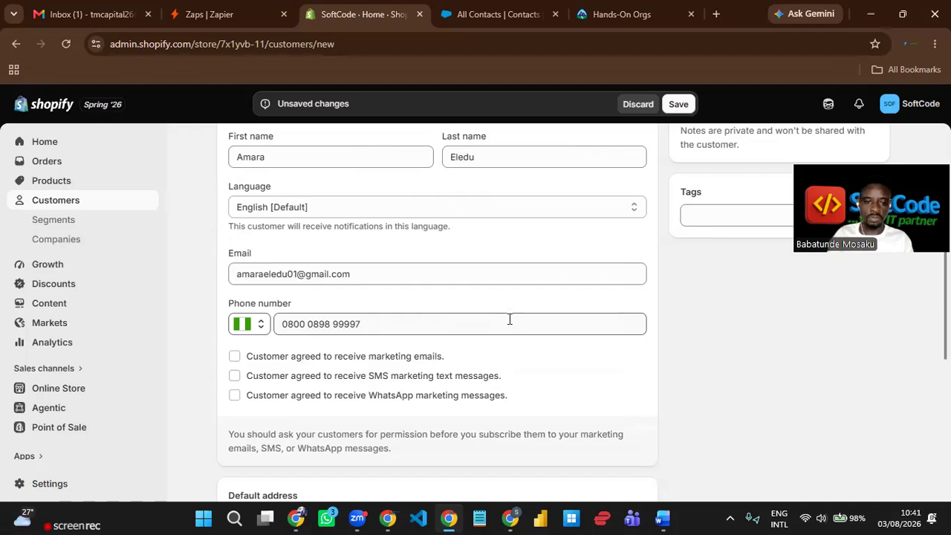
- Tick the e-mail, SMS and WhatsApp marketing consent boxes for the customer
{"action": "scroll", "coordinate": [509, 319], "scroll_direction": "down", "scroll_amount": 1}
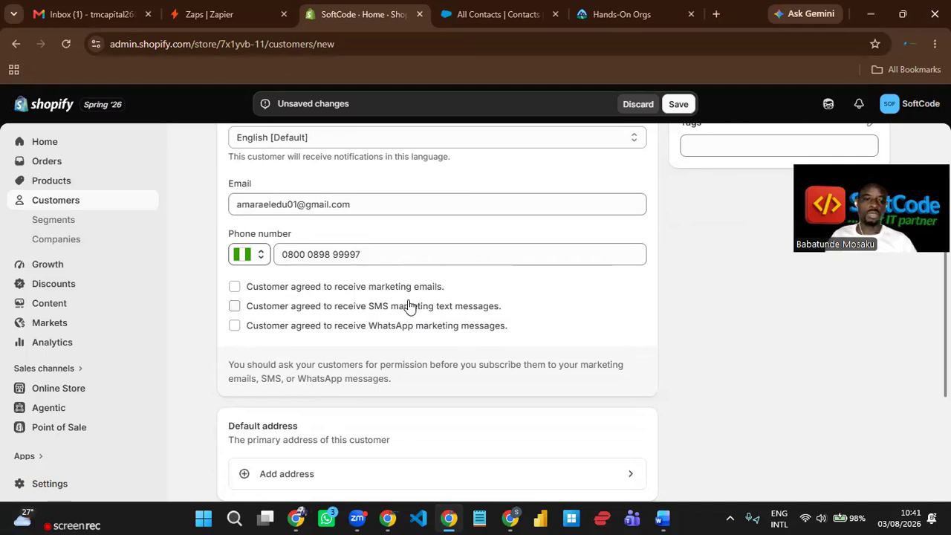
{"action": "left_click", "coordinate": [235, 288]}
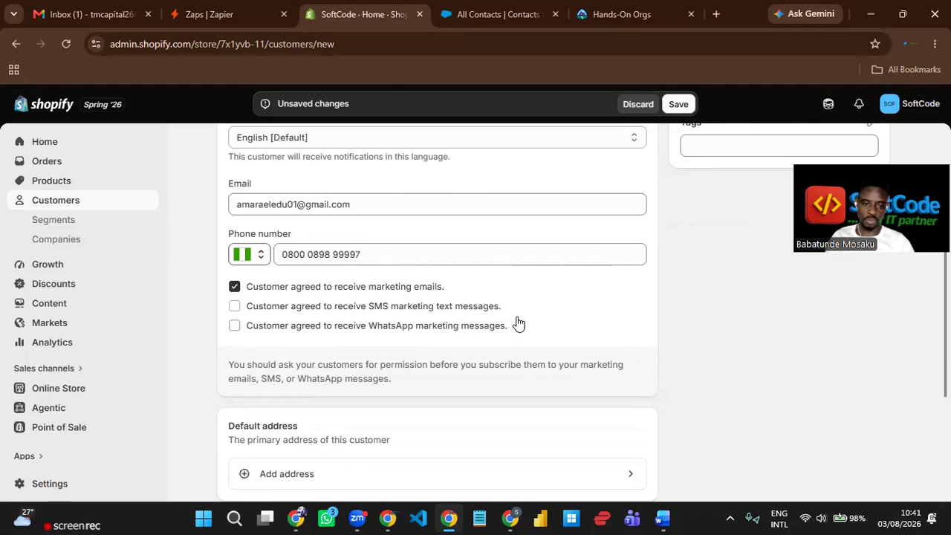
{"action": "left_click", "coordinate": [235, 307]}
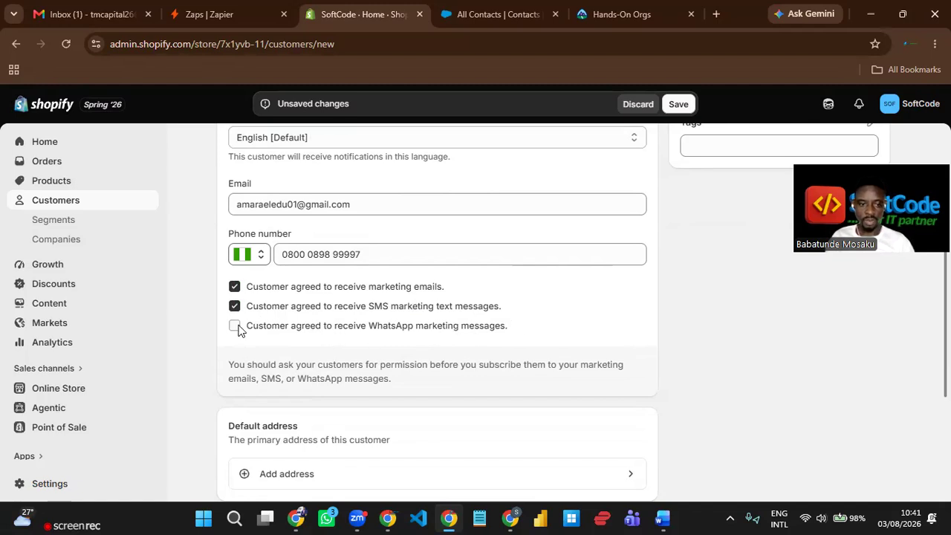
{"action": "left_click", "coordinate": [235, 326]}
{"action": "scroll", "coordinate": [499, 313], "scroll_direction": "down", "scroll_amount": 1}
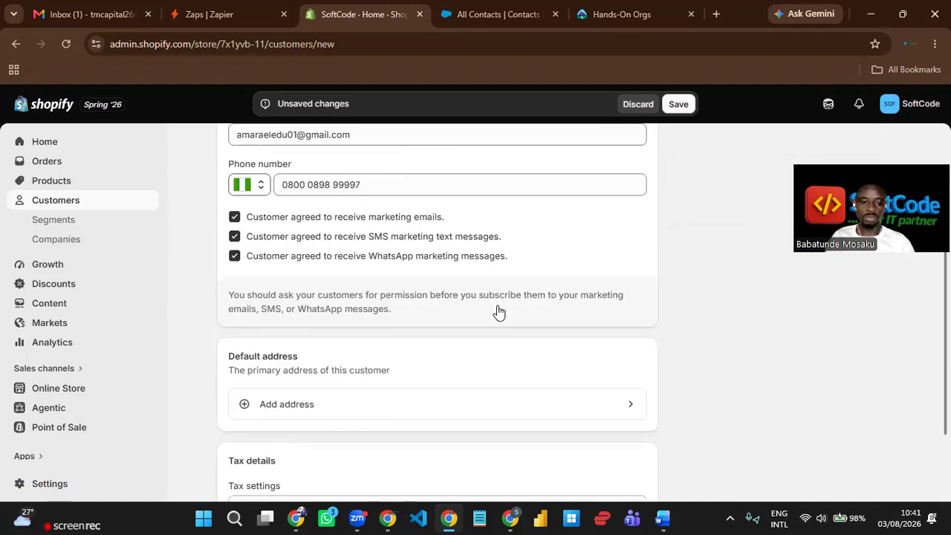
{"action": "scroll", "coordinate": [500, 312], "scroll_direction": "down", "scroll_amount": 2}
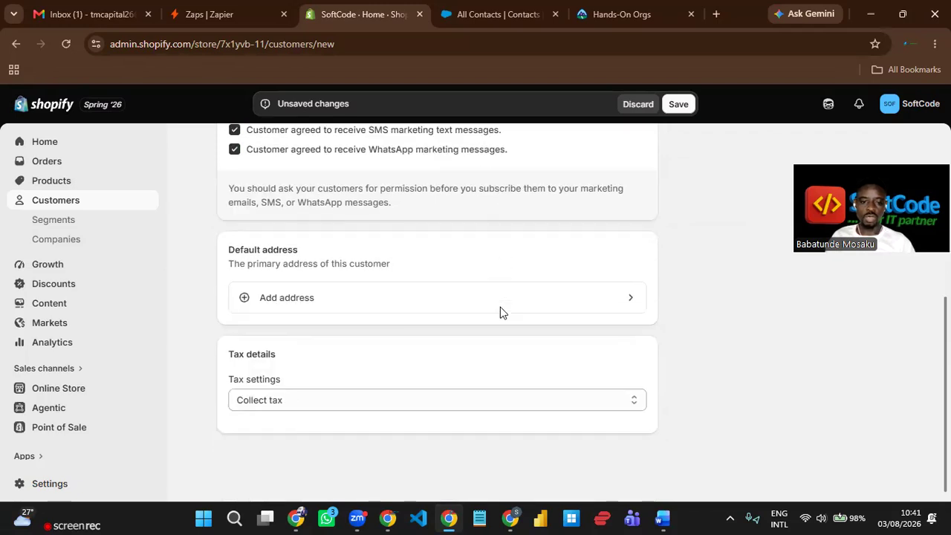
- Add a default address with company SoftCode, accepting the suggested street address to fill city and postcode
{"action": "left_click", "coordinate": [319, 288]}
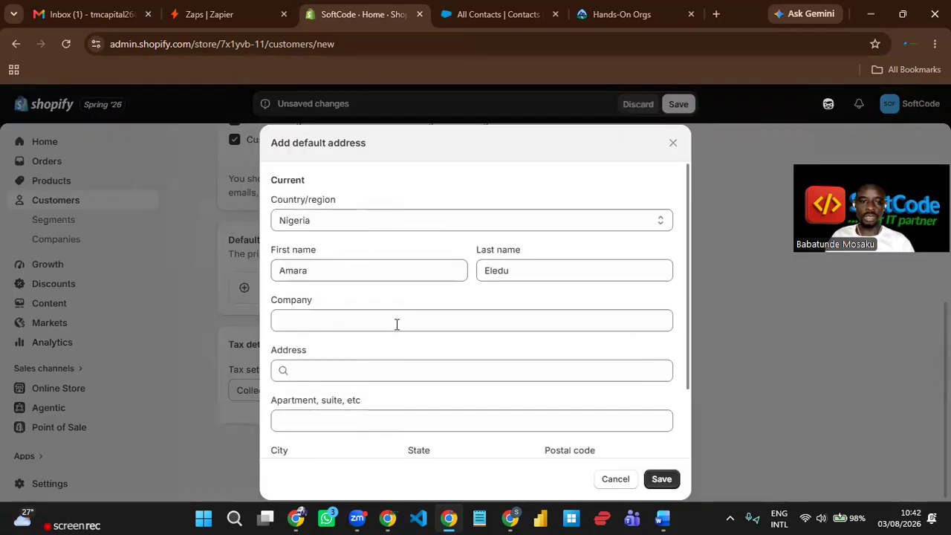
{"action": "left_click", "coordinate": [352, 321]}
{"action": "type", "text": "SoftCode"}
{"action": "left_click", "coordinate": [370, 369]}
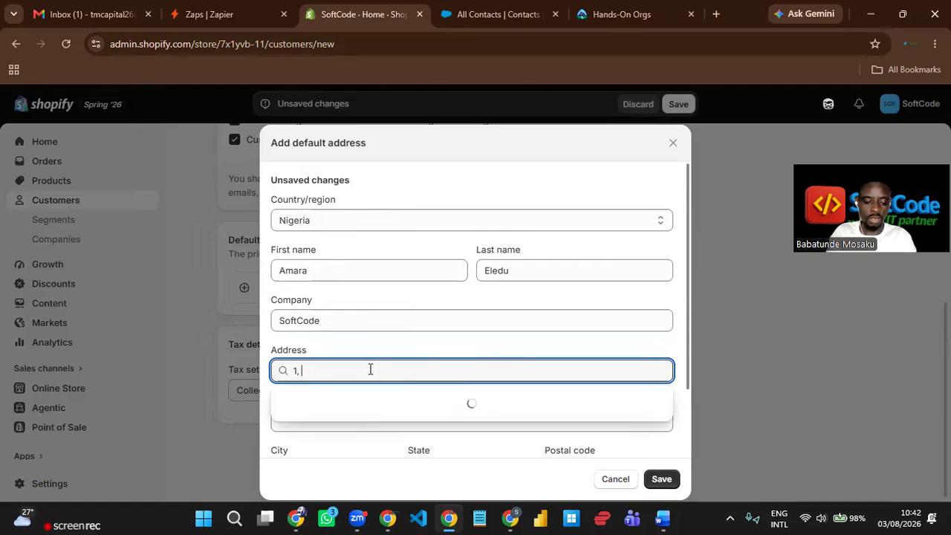
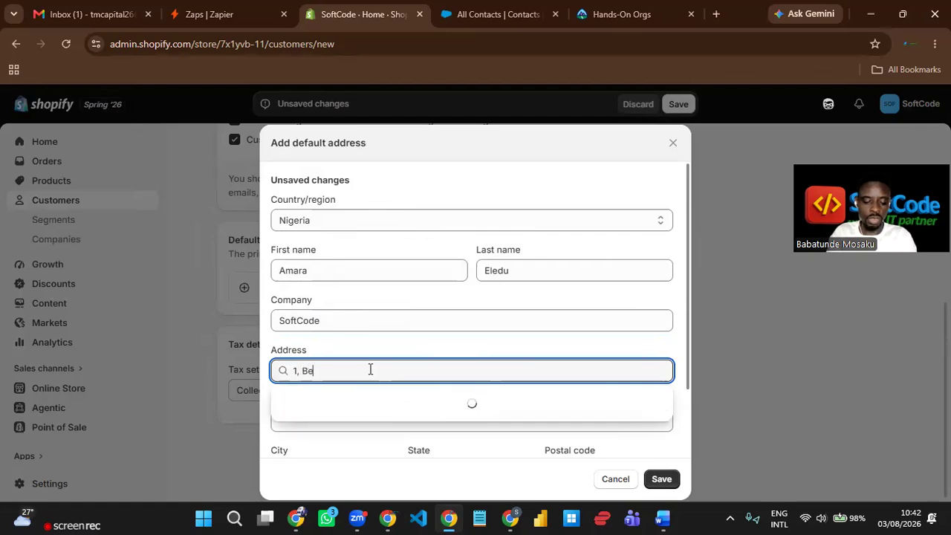
{"action": "scroll", "coordinate": [429, 335], "scroll_direction": "down", "scroll_amount": 1}
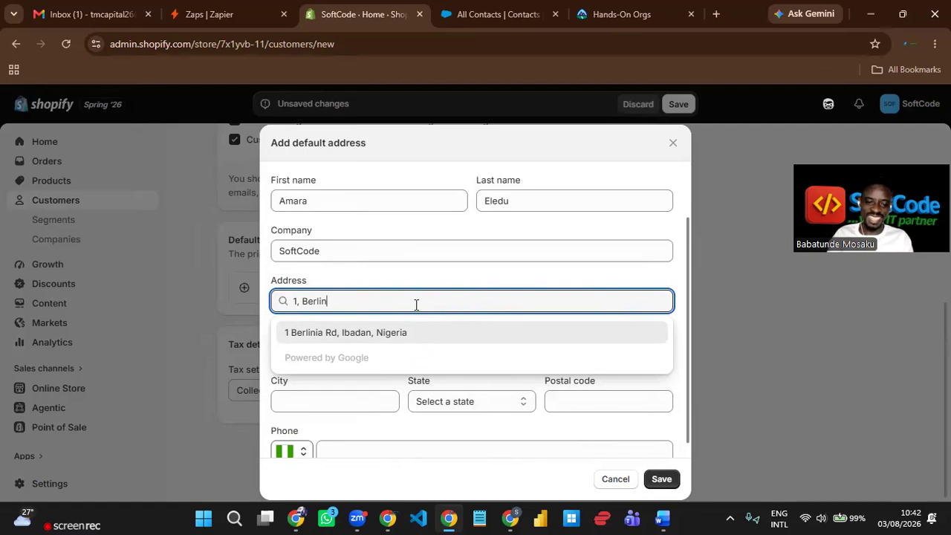
{"action": "left_click", "coordinate": [415, 333]}
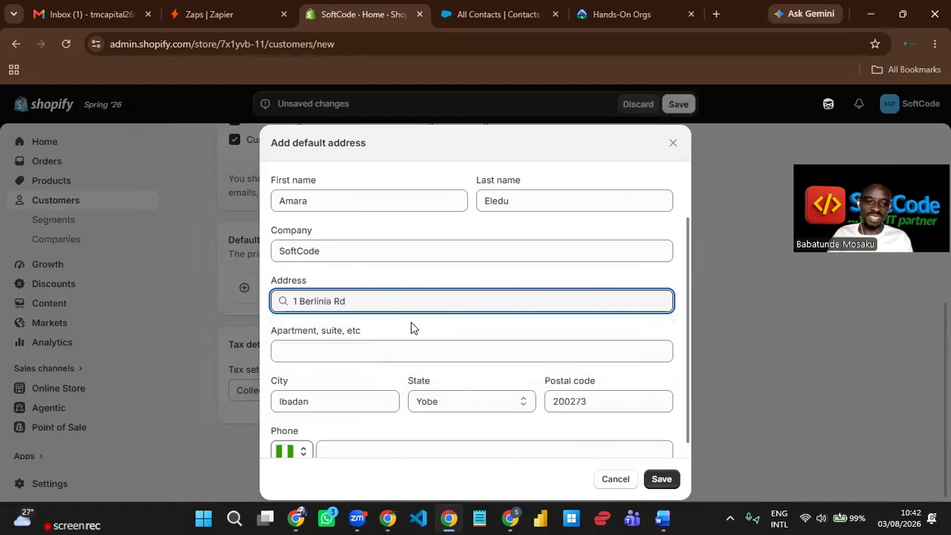
- Change the address state from Yobe to Oyo and save the address
{"action": "scroll", "coordinate": [412, 323], "scroll_direction": "down", "scroll_amount": 1}
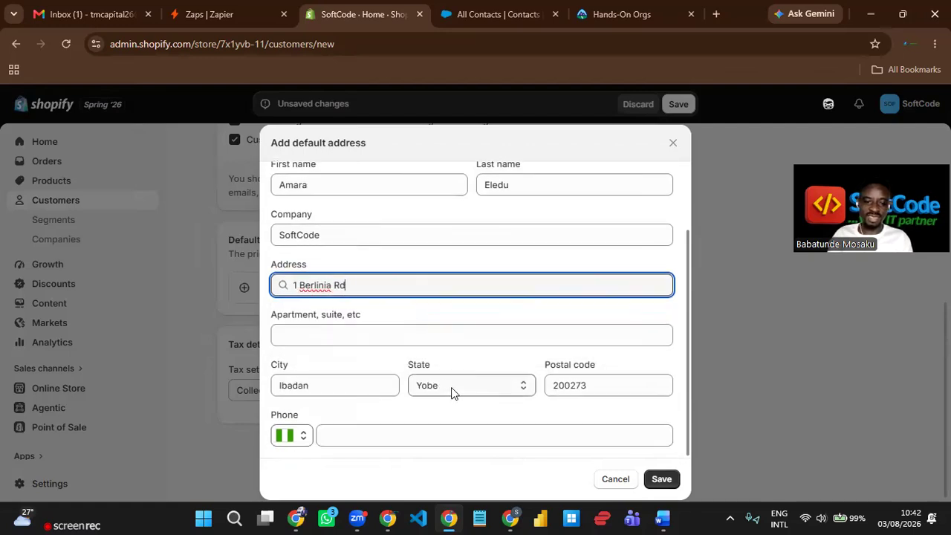
{"action": "left_click", "coordinate": [500, 390]}
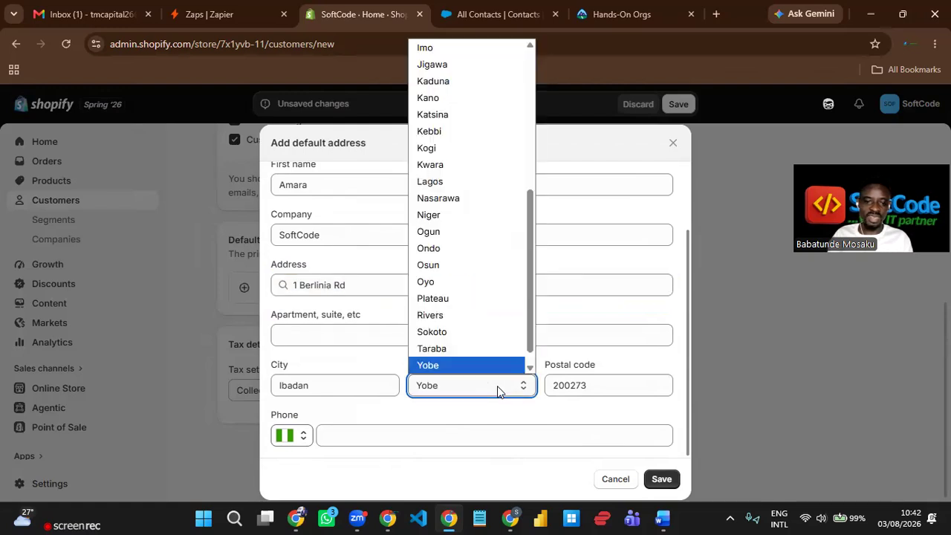
{"action": "left_click", "coordinate": [459, 282]}
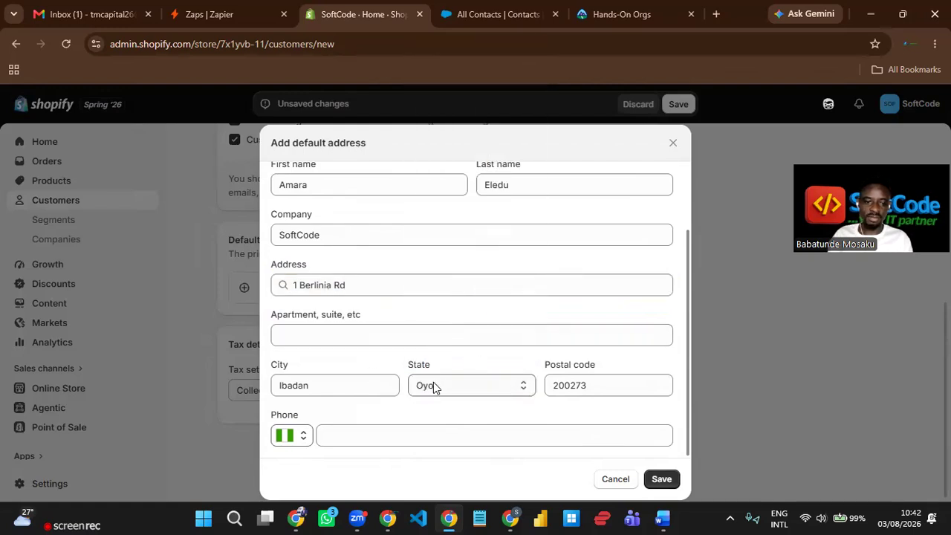
{"action": "left_click", "coordinate": [463, 434]}
{"action": "left_click", "coordinate": [496, 414]}
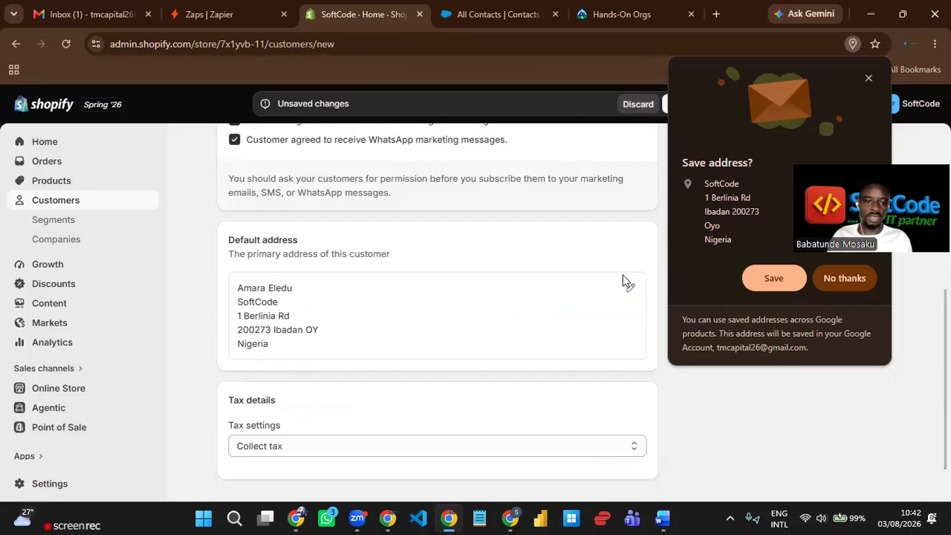
- Decline Chrome's address-saving offer, review the filled form, and save the new customer
{"action": "left_click", "coordinate": [446, 335]}
{"action": "scroll", "coordinate": [448, 336], "scroll_direction": "down", "scroll_amount": 1}
{"action": "scroll", "coordinate": [448, 336], "scroll_direction": "up", "scroll_amount": 6}
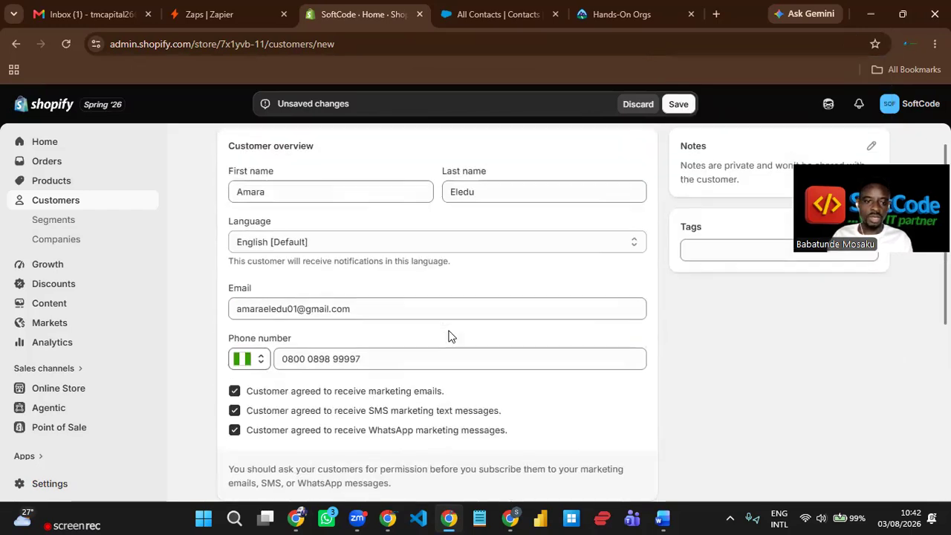
{"action": "scroll", "coordinate": [509, 311], "scroll_direction": "down", "scroll_amount": 2}
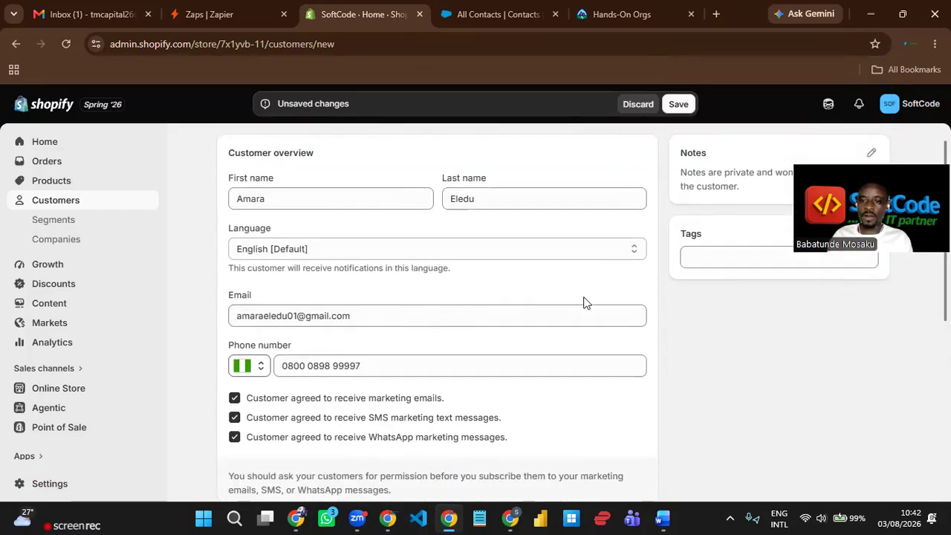
{"action": "scroll", "coordinate": [584, 307], "scroll_direction": "up", "scroll_amount": 1}
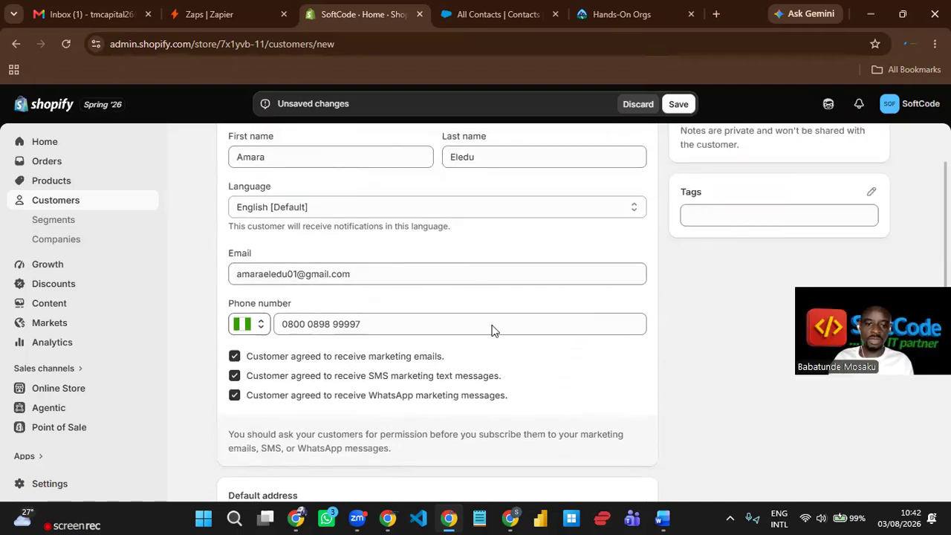
{"action": "scroll", "coordinate": [486, 327], "scroll_direction": "down", "scroll_amount": 4}
{"action": "scroll", "coordinate": [497, 305], "scroll_direction": "up", "scroll_amount": 5}
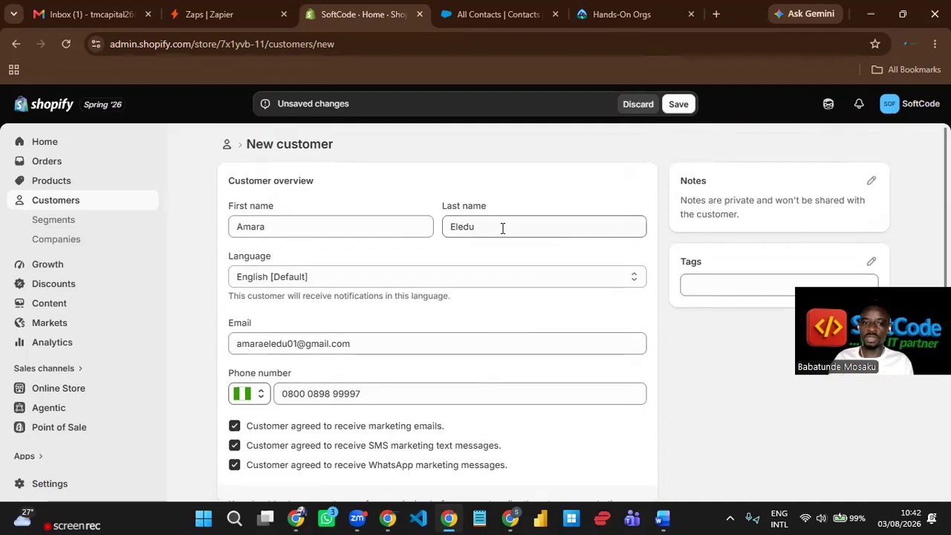
{"action": "scroll", "coordinate": [510, 355], "scroll_direction": "down", "scroll_amount": 5}
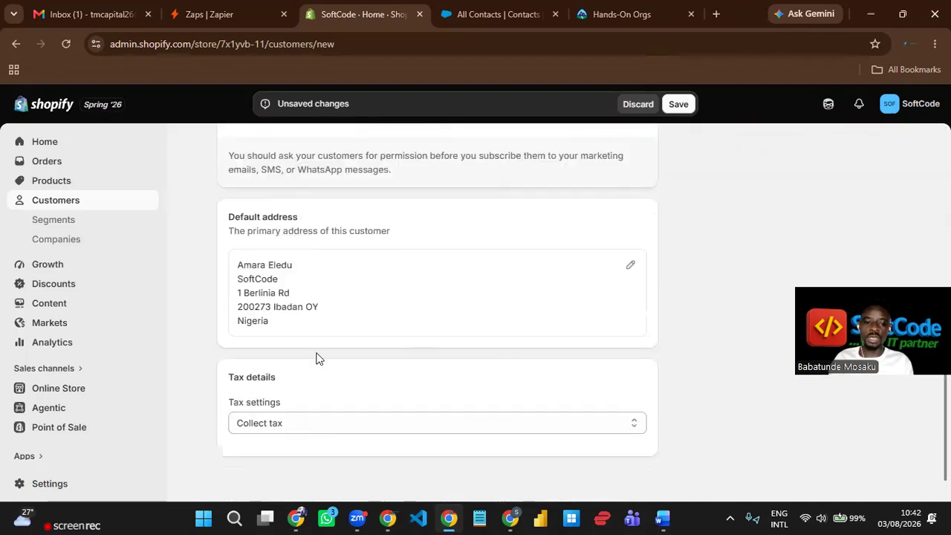
{"action": "scroll", "coordinate": [439, 348], "scroll_direction": "up", "scroll_amount": 5}
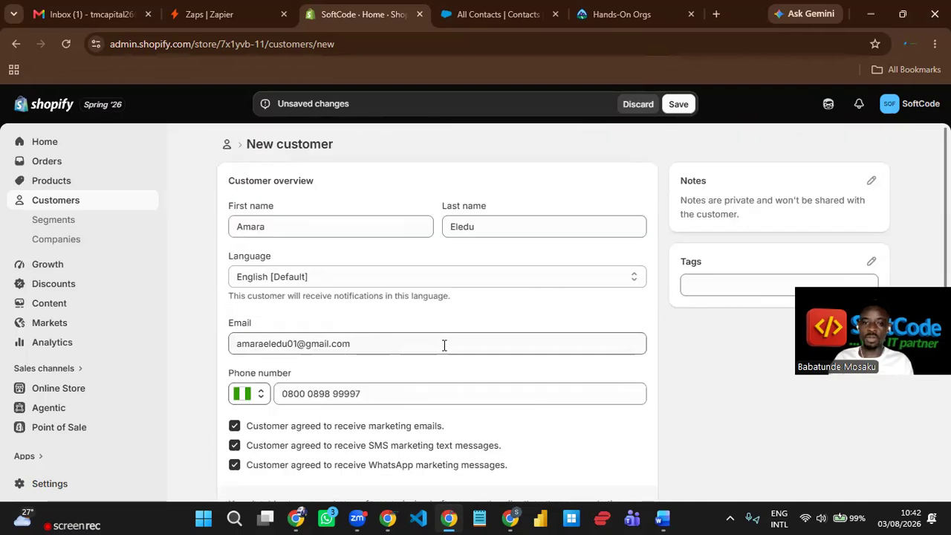
{"action": "left_click", "coordinate": [680, 105]}
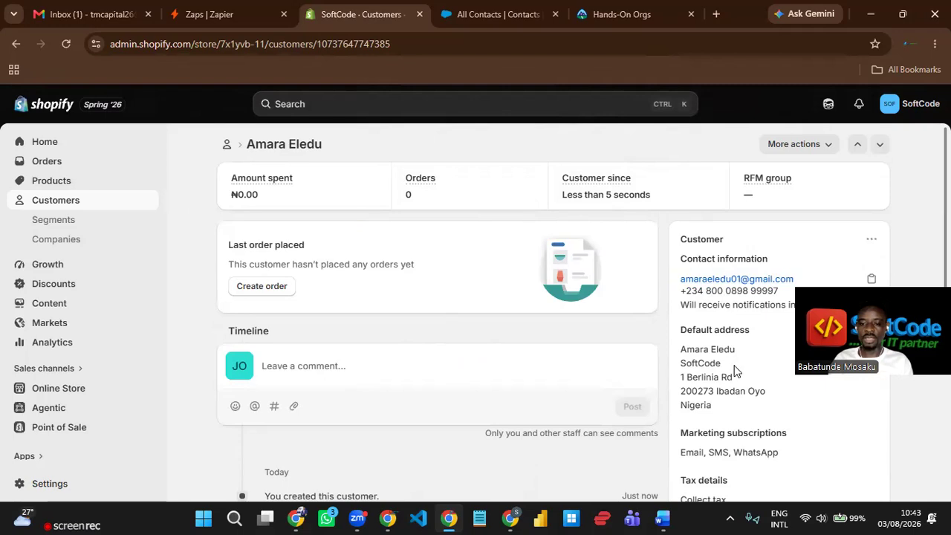
- Scroll the new customer's profile to check contact info, address, tax details, tags and notes
{"action": "scroll", "coordinate": [736, 370], "scroll_direction": "down", "scroll_amount": 5}
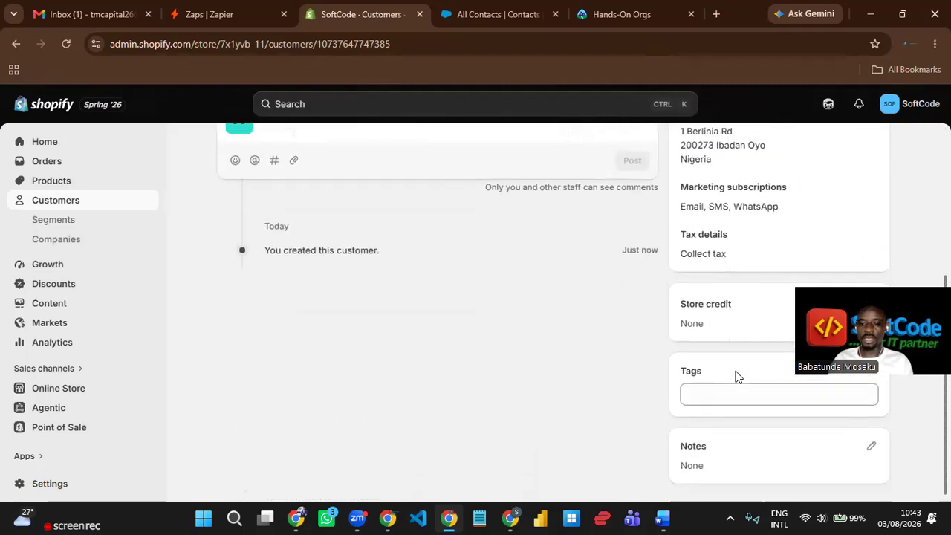
{"action": "scroll", "coordinate": [735, 377], "scroll_direction": "up", "scroll_amount": 5}
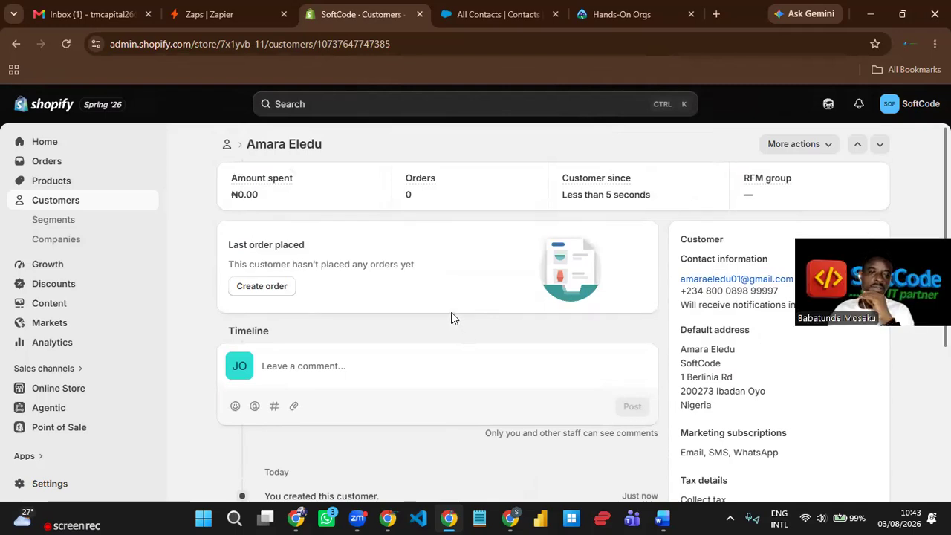
- Go to the Products list and start adding a new product
{"action": "left_click", "coordinate": [53, 187]}
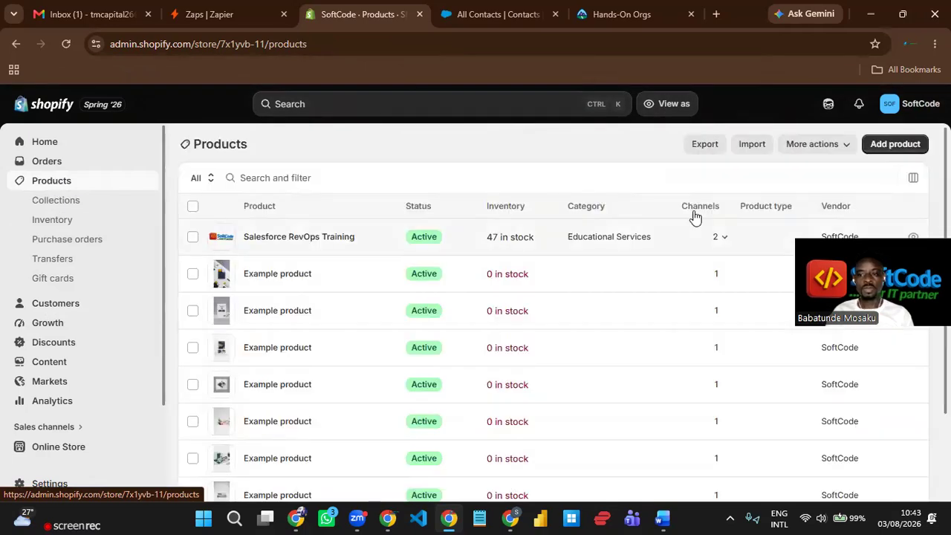
{"action": "left_click", "coordinate": [892, 146]}
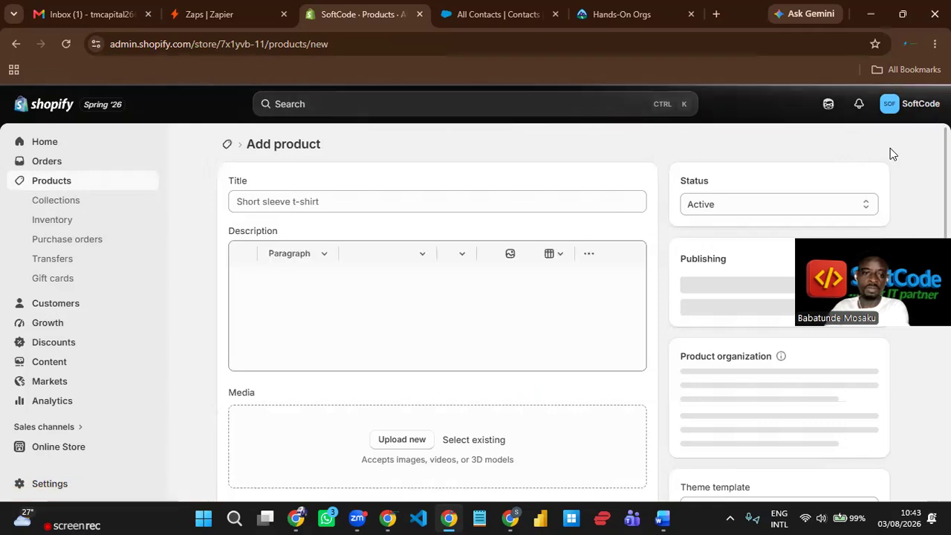
- Title the product 'CRM Implementation' and paste the same text into its description
{"action": "left_click", "coordinate": [388, 201]}
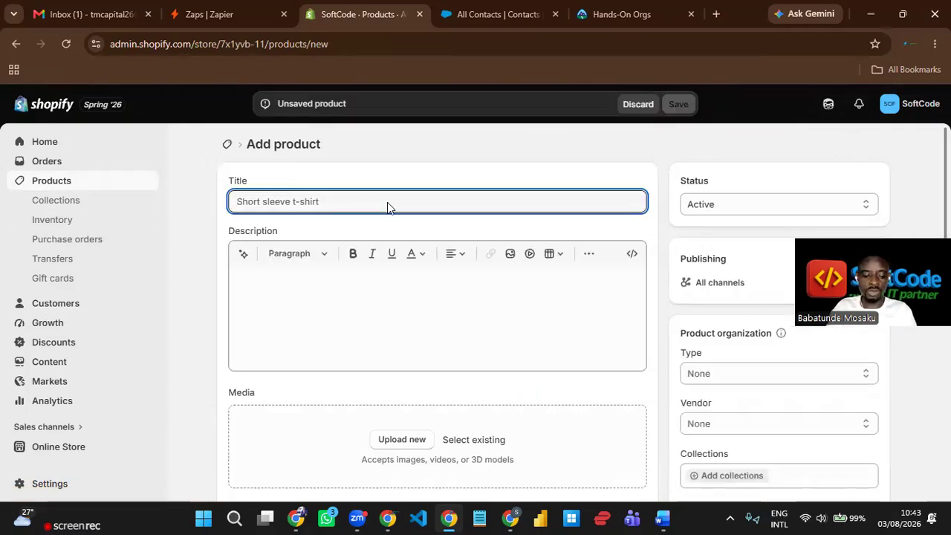
{"action": "type", "text": "CRM"}
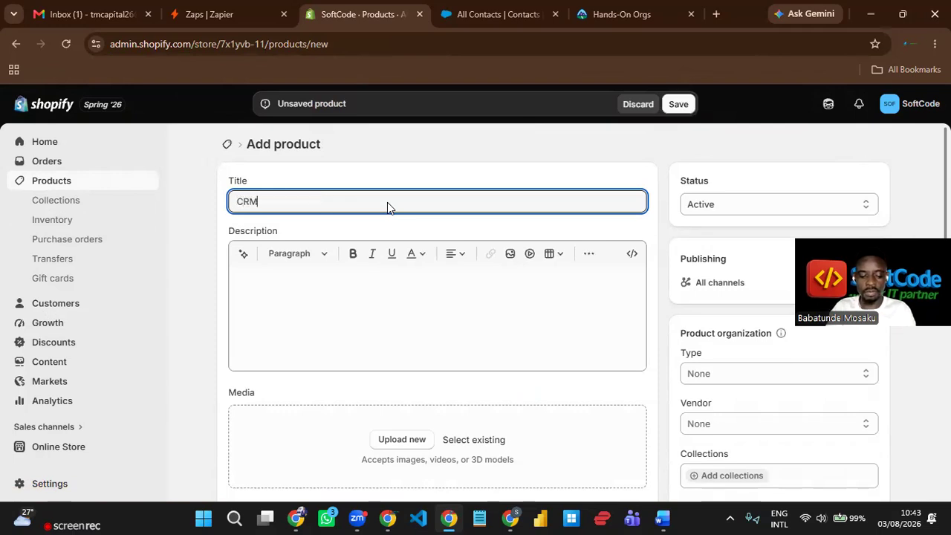
{"action": "type", "text": " Impleme"}
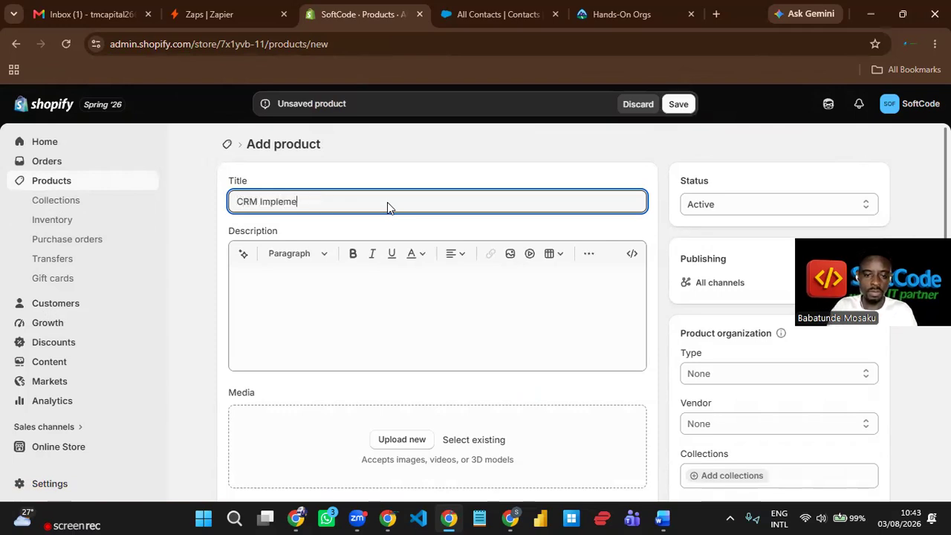
{"action": "type", "text": "ntation"}
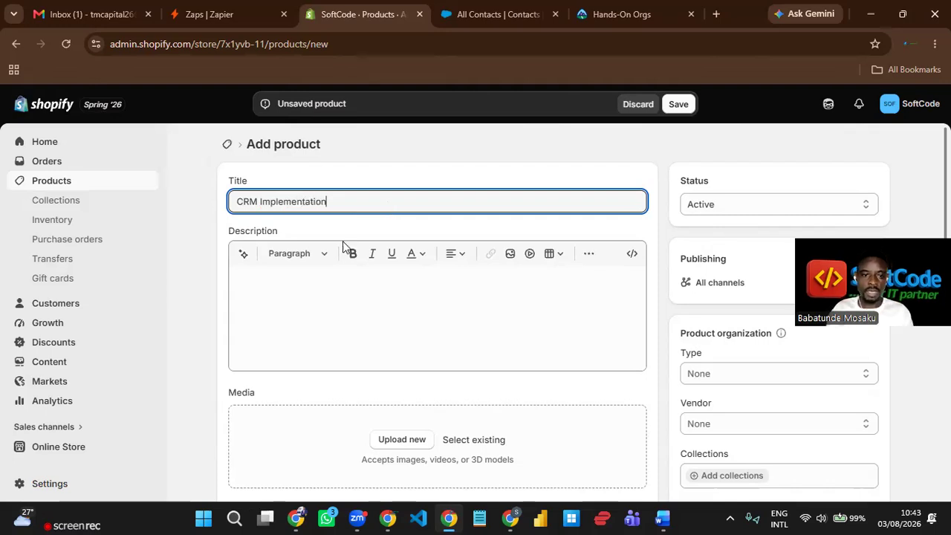
{"action": "left_click", "coordinate": [292, 272]}
{"action": "triple_click", "coordinate": [319, 197]}
{"action": "key", "text": "ctrl+c"}
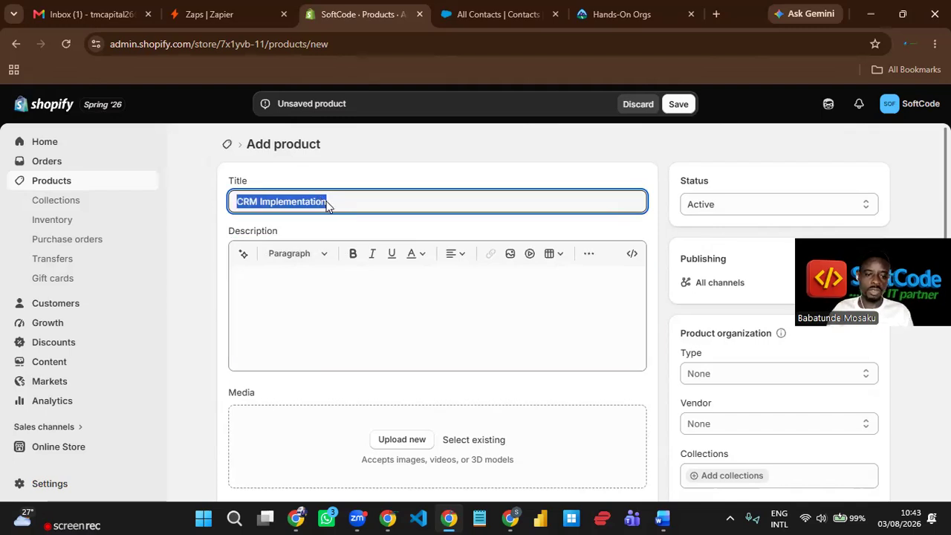
{"action": "left_click", "coordinate": [331, 292]}
{"action": "key", "text": "ctrl+v"}
{"action": "scroll", "coordinate": [344, 290], "scroll_direction": "down", "scroll_amount": 3}
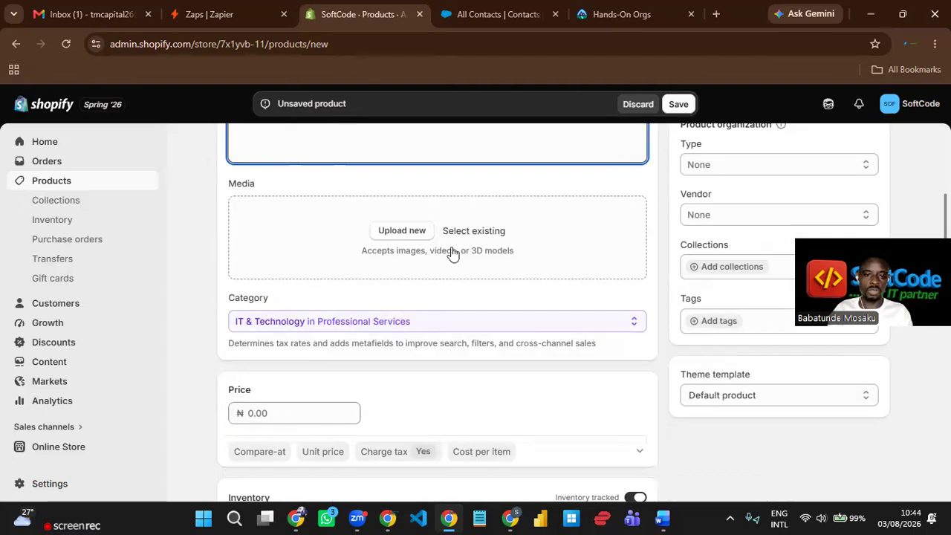
{"action": "left_click", "coordinate": [413, 237]}
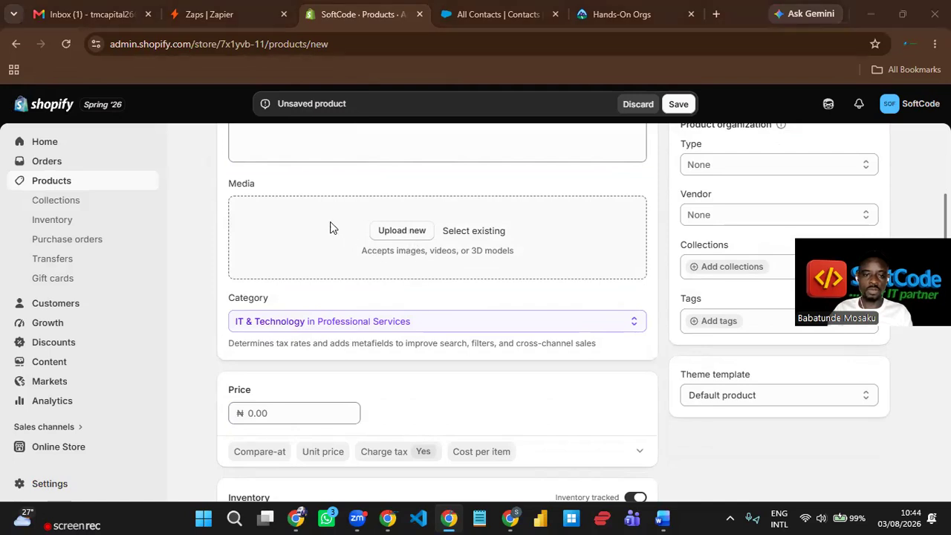
- Upload the SoftCode Logo image file as the new product's media
{"action": "scroll", "coordinate": [333, 227], "scroll_direction": "down", "scroll_amount": 1}
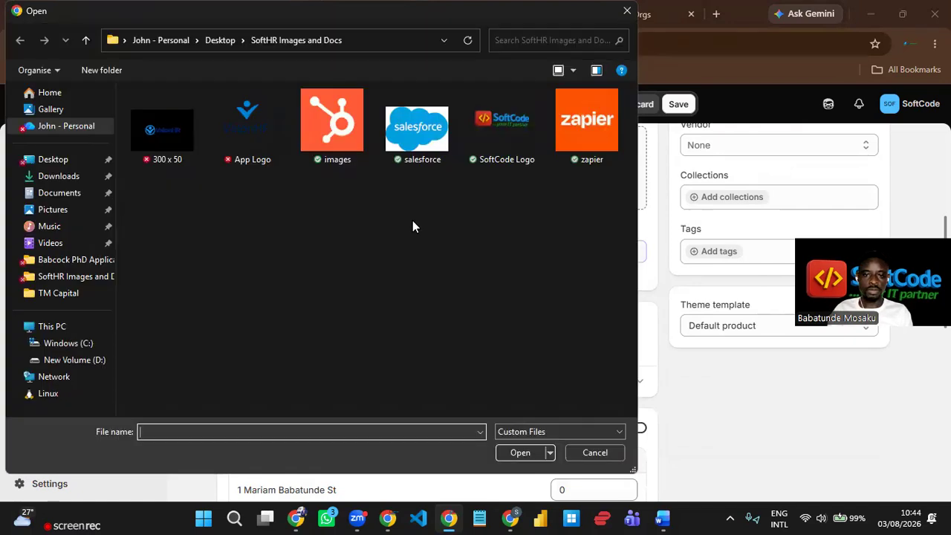
{"action": "left_click", "coordinate": [424, 156]}
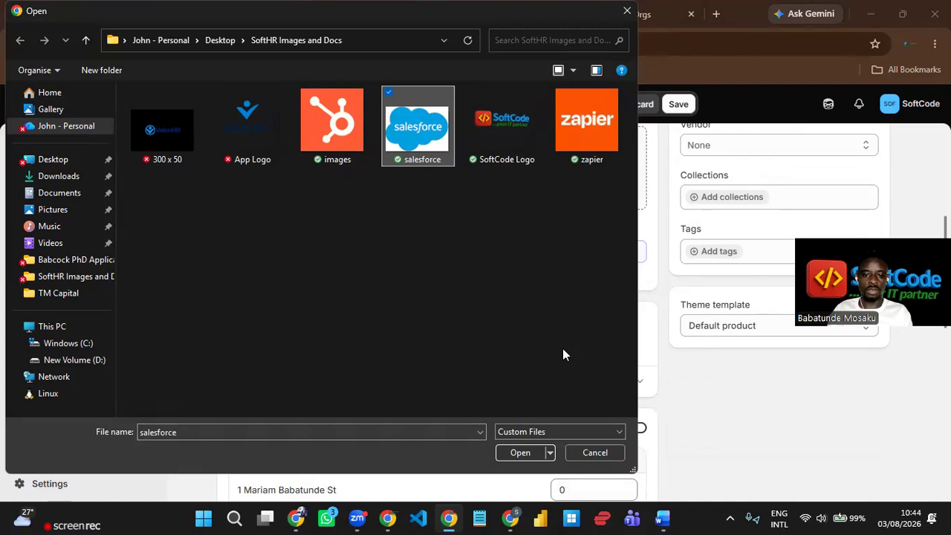
{"action": "left_click", "coordinate": [506, 145]}
{"action": "left_click", "coordinate": [521, 453]}
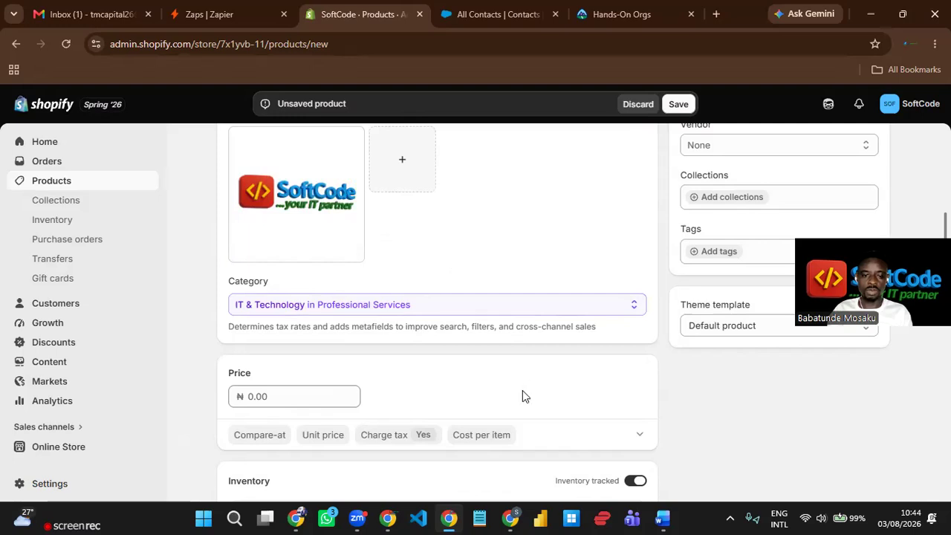
- Enter a price of 400000 (₦400,000.00) and switch off inventory tracking
{"action": "scroll", "coordinate": [432, 353], "scroll_direction": "down", "scroll_amount": 3}
{"action": "left_click", "coordinate": [301, 188]}
{"action": "type", "text": "400000"}
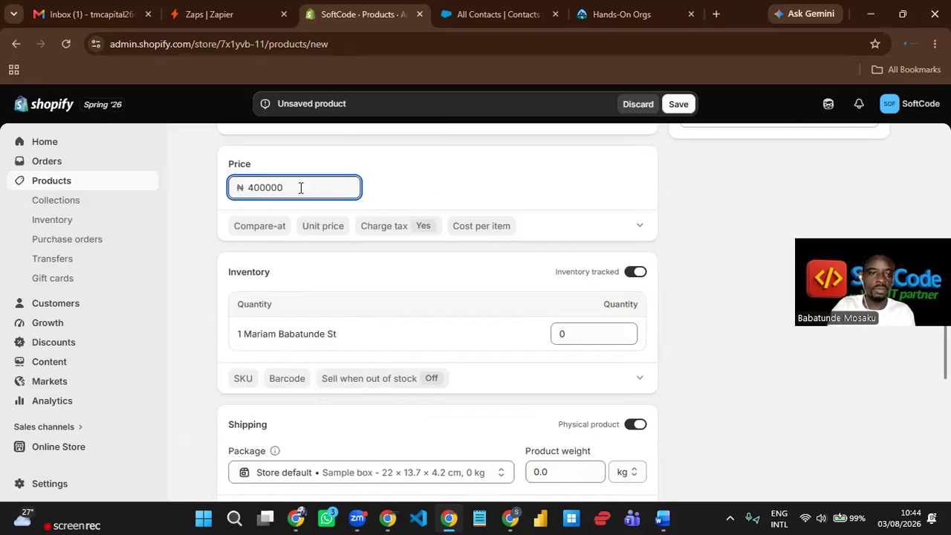
{"action": "left_click", "coordinate": [405, 166]}
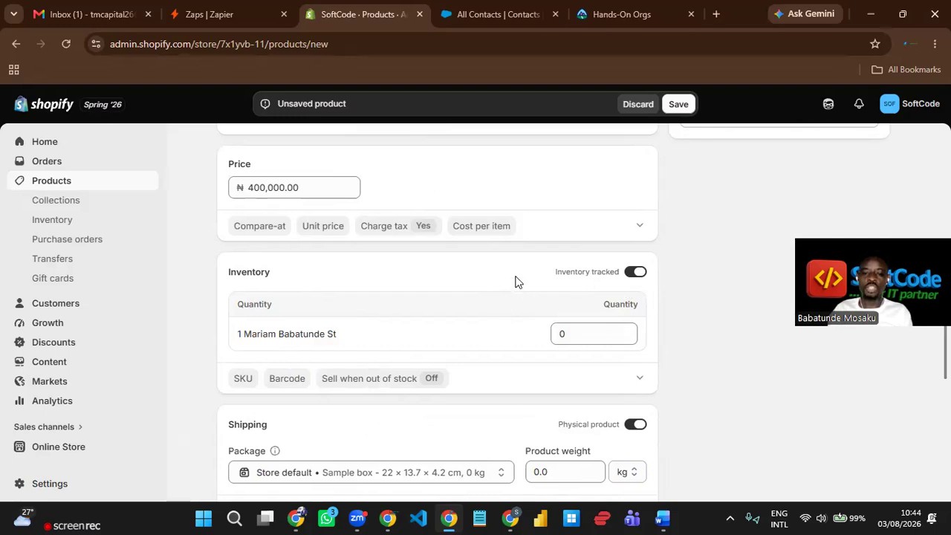
{"action": "scroll", "coordinate": [631, 237], "scroll_direction": "down", "scroll_amount": 1}
{"action": "left_click", "coordinate": [636, 203]}
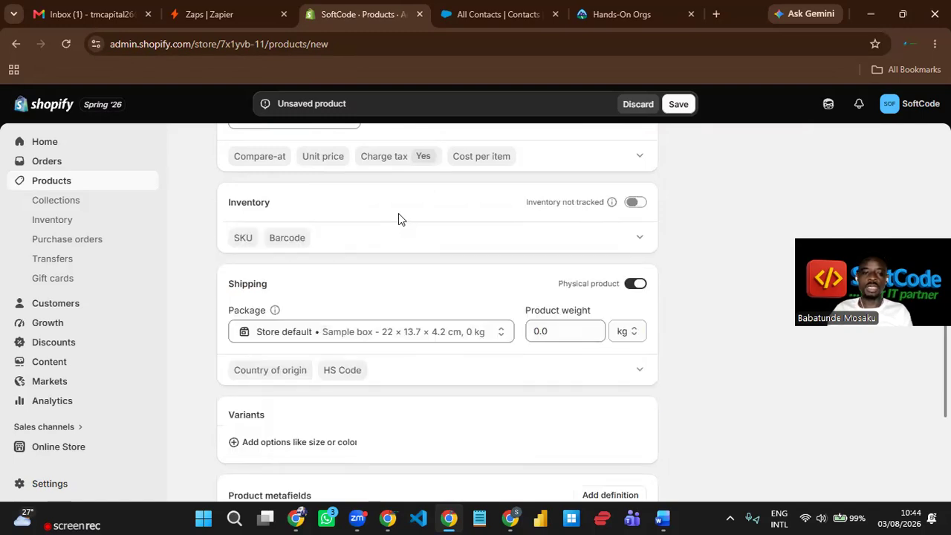
- Turn inventory tracking back on and set the stock quantity to 20
{"action": "left_click", "coordinate": [635, 203]}
{"action": "left_click", "coordinate": [602, 268]}
{"action": "double_click", "coordinate": [603, 268]}
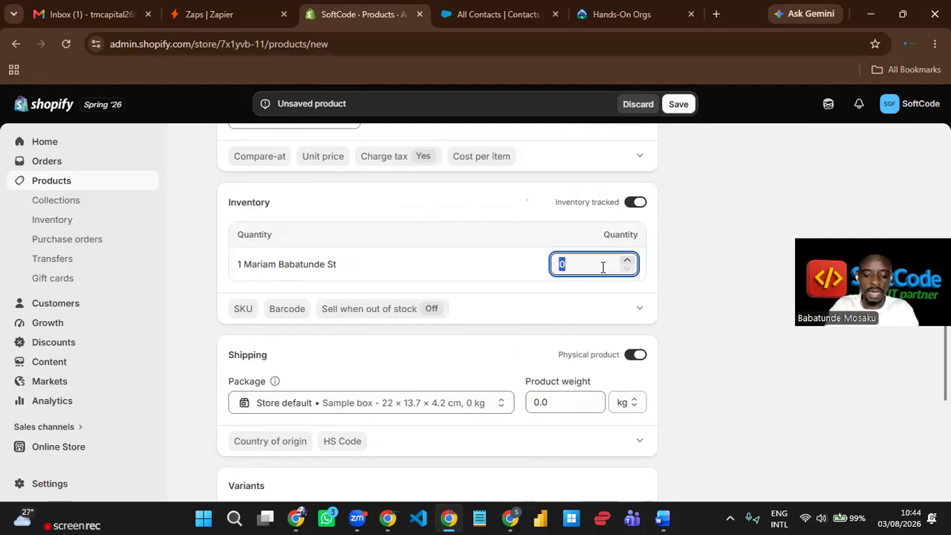
{"action": "type", "text": "50"}
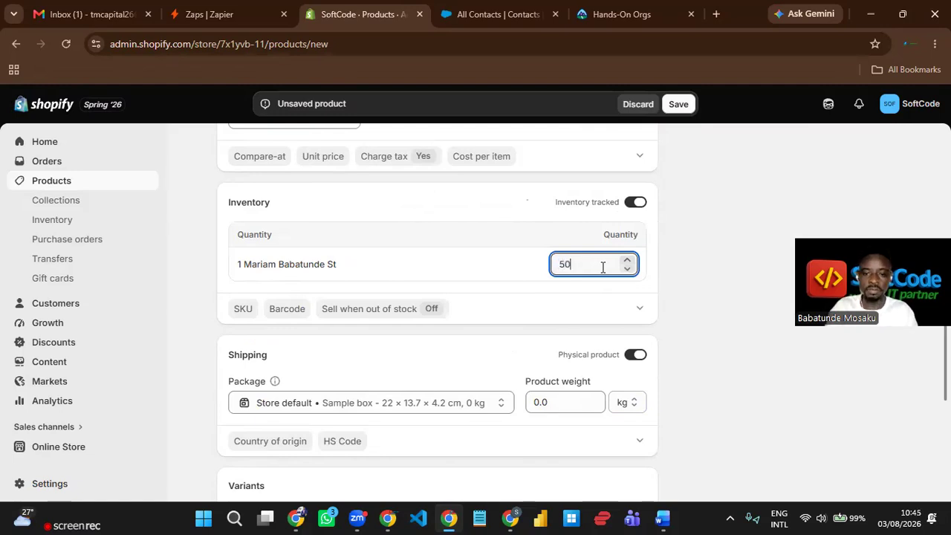
{"action": "key", "text": "BackSpace"}
{"action": "key", "text": "BackSpace"}
{"action": "type", "text": "20"}
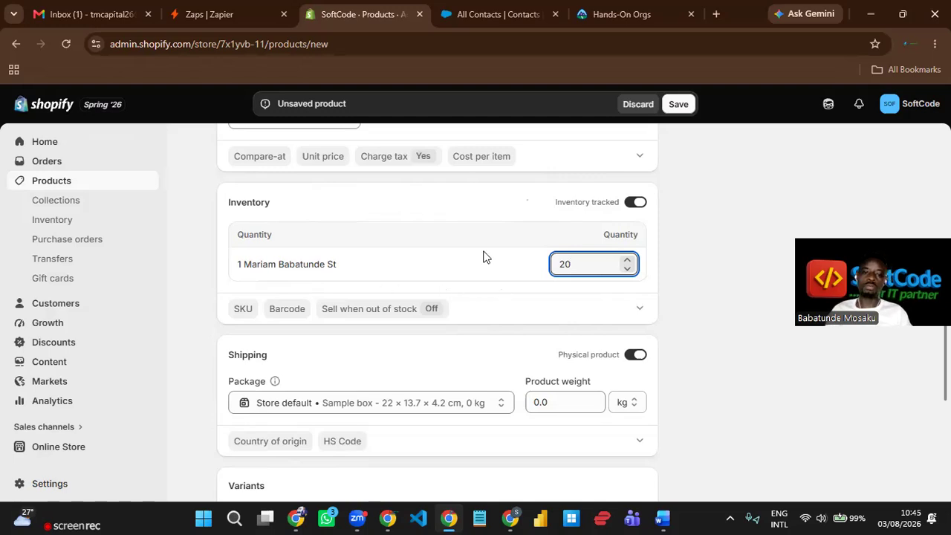
{"action": "left_click", "coordinate": [496, 301]}
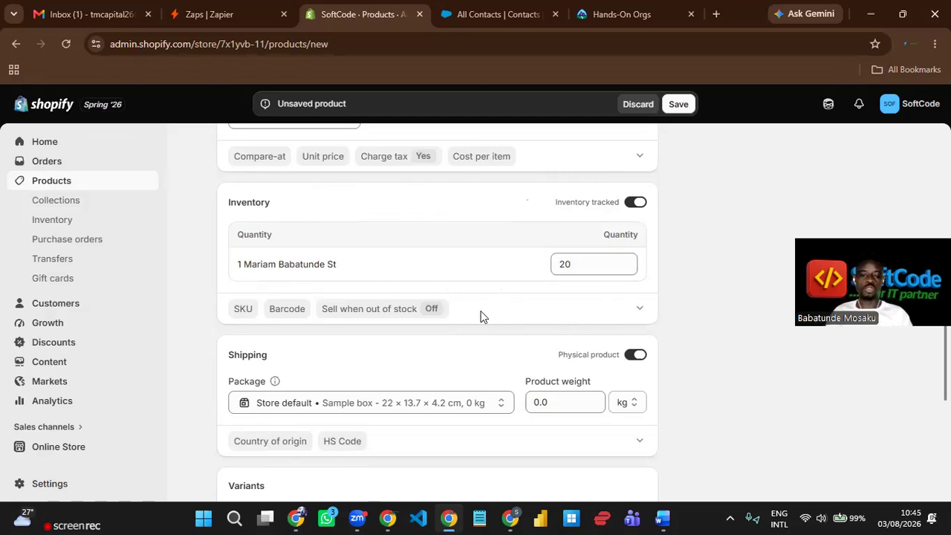
- Switch off the Physical product toggle so it isn't a physical product
{"action": "scroll", "coordinate": [480, 319], "scroll_direction": "down", "scroll_amount": 1}
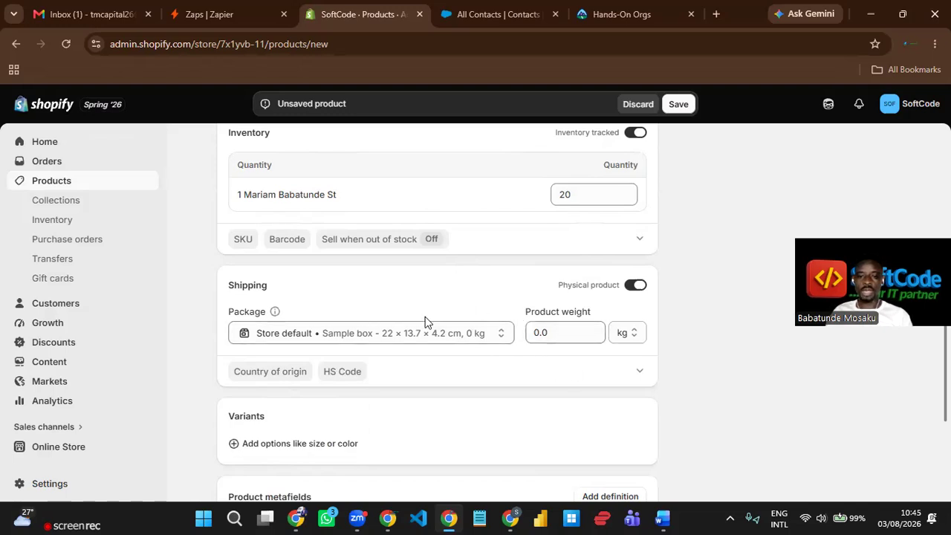
{"action": "left_click", "coordinate": [637, 287]}
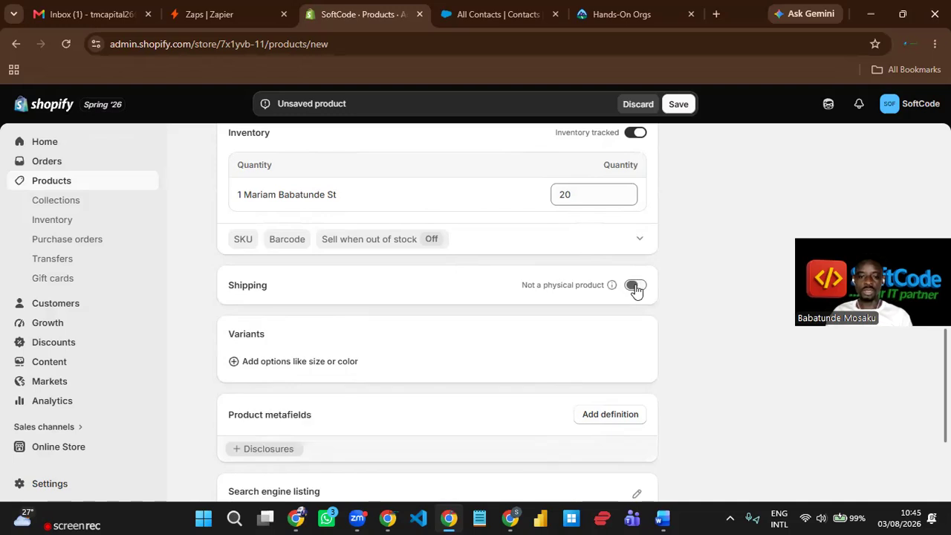
{"action": "scroll", "coordinate": [520, 353], "scroll_direction": "down", "scroll_amount": 2}
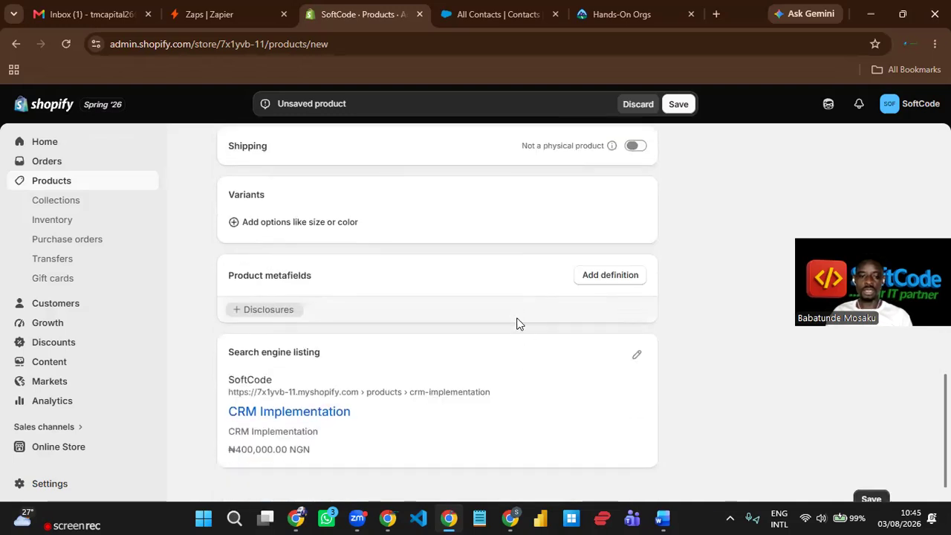
{"action": "scroll", "coordinate": [525, 359], "scroll_direction": "up", "scroll_amount": 1}
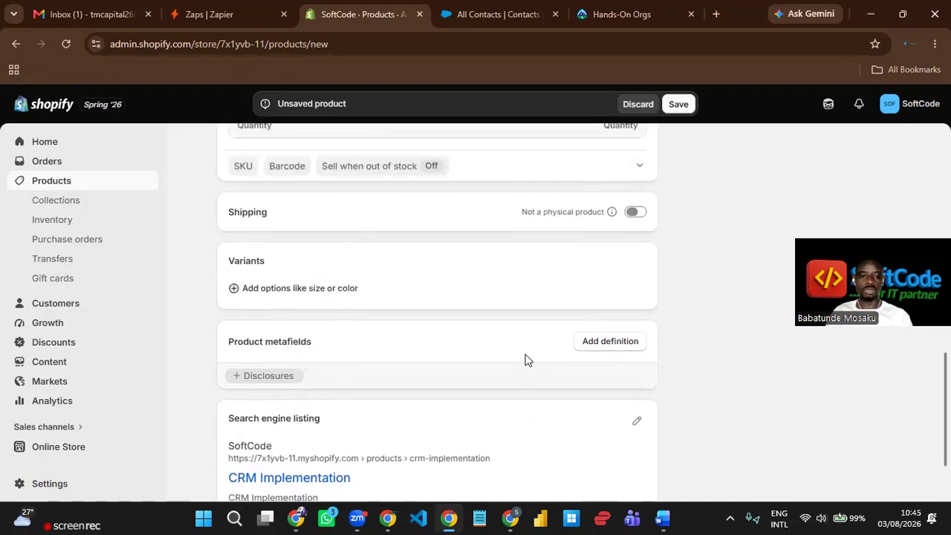
{"action": "scroll", "coordinate": [525, 359], "scroll_direction": "up", "scroll_amount": 10}
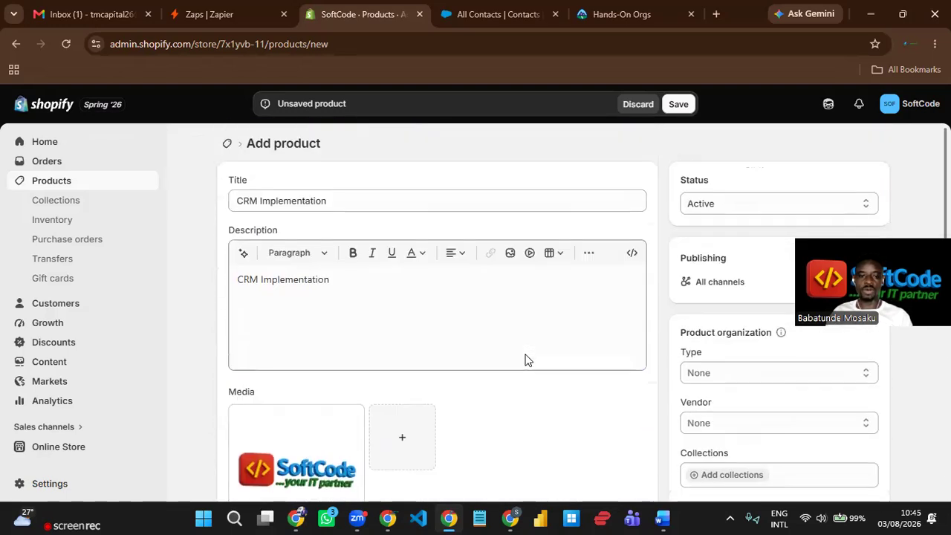
- Save the CRM Implementation product and review the saved product page
{"action": "left_click", "coordinate": [680, 105]}
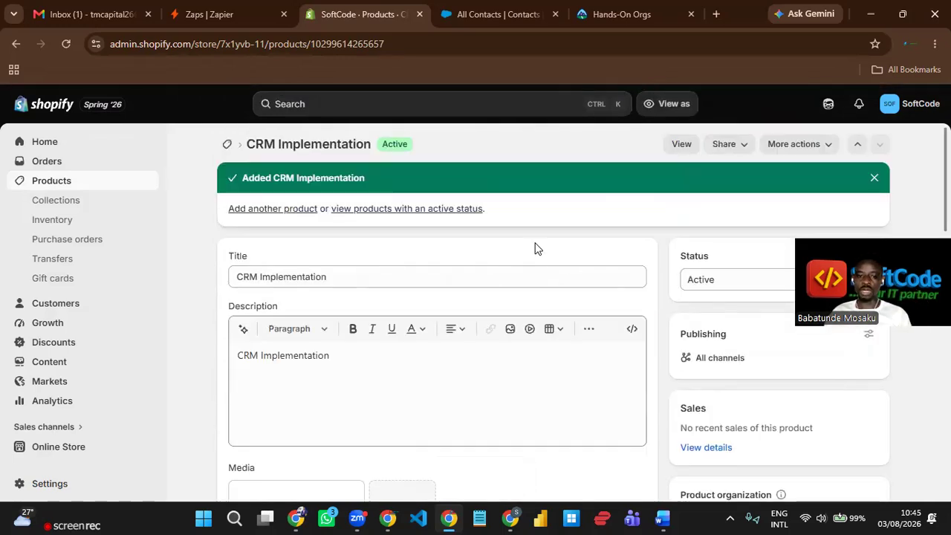
{"action": "scroll", "coordinate": [535, 257], "scroll_direction": "down", "scroll_amount": 5}
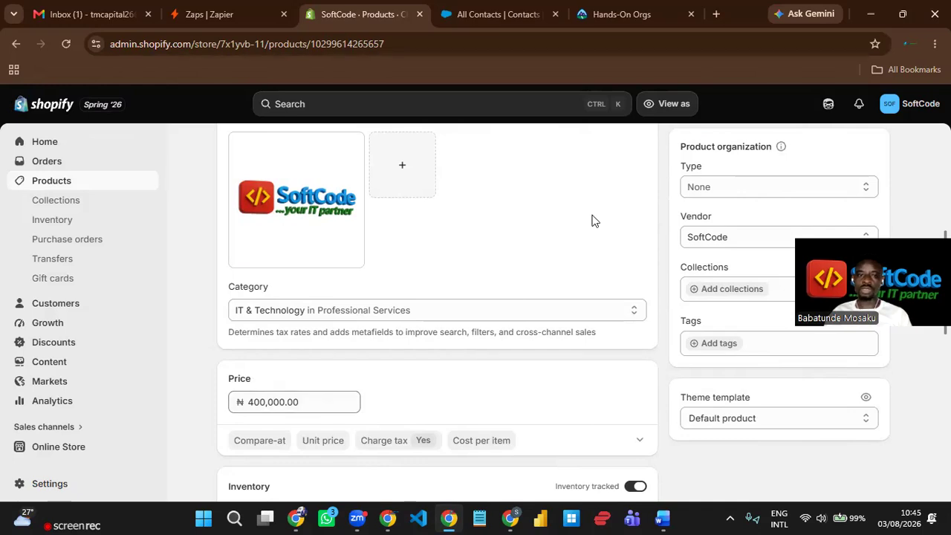
{"action": "scroll", "coordinate": [550, 245], "scroll_direction": "up", "scroll_amount": 4}
{"action": "scroll", "coordinate": [581, 197], "scroll_direction": "up", "scroll_amount": 1}
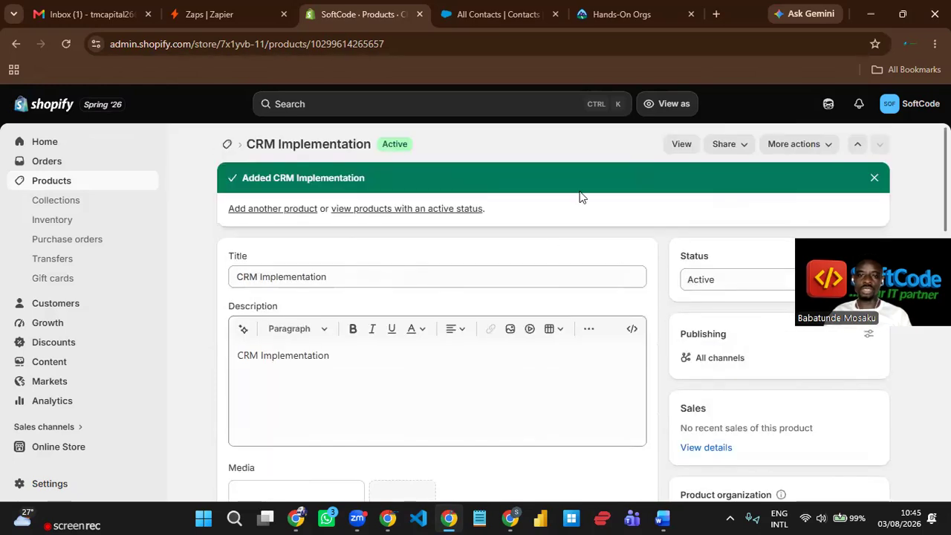
{"action": "left_click", "coordinate": [393, 277]}
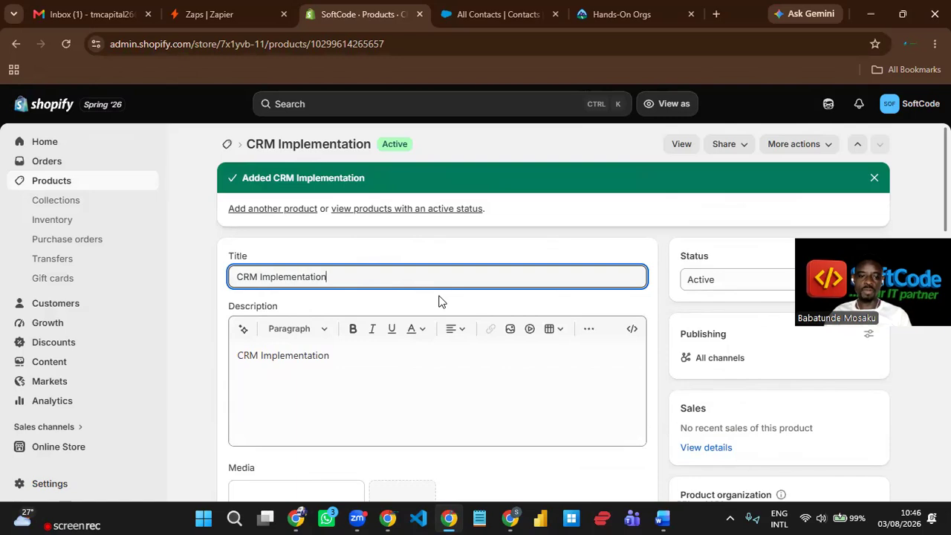
{"action": "scroll", "coordinate": [439, 301], "scroll_direction": "down", "scroll_amount": 7}
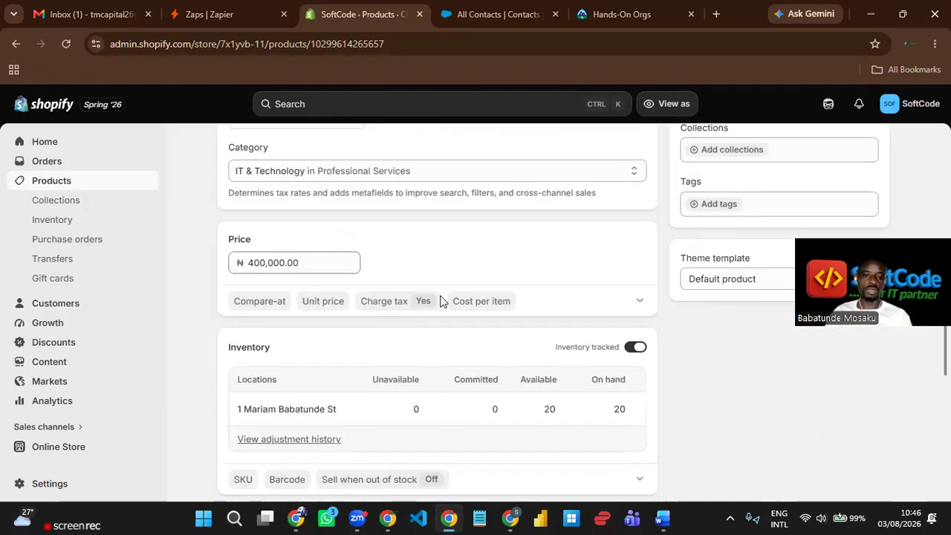
{"action": "scroll", "coordinate": [440, 301], "scroll_direction": "down", "scroll_amount": 3}
{"action": "scroll", "coordinate": [440, 303], "scroll_direction": "down", "scroll_amount": 3}
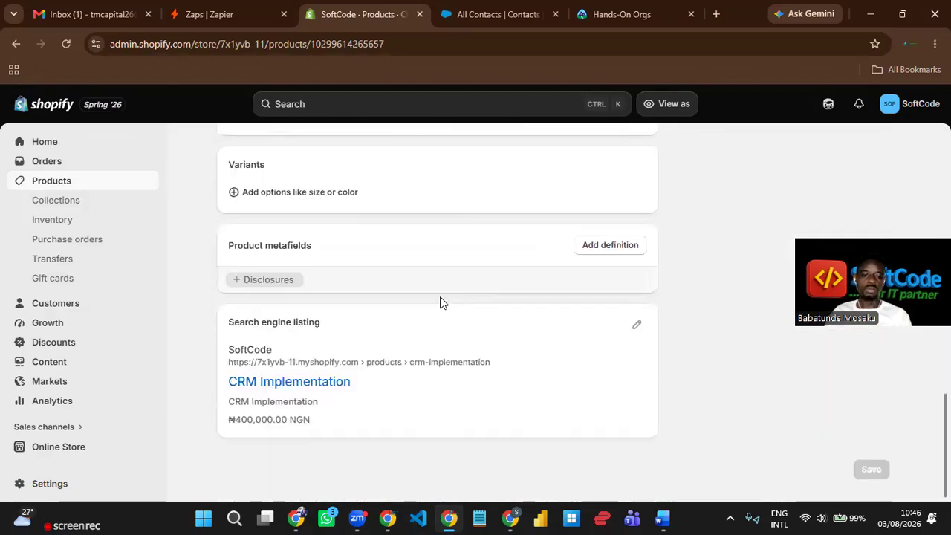
{"action": "scroll", "coordinate": [440, 302], "scroll_direction": "up", "scroll_amount": 9}
{"action": "scroll", "coordinate": [440, 303], "scroll_direction": "up", "scroll_amount": 3}
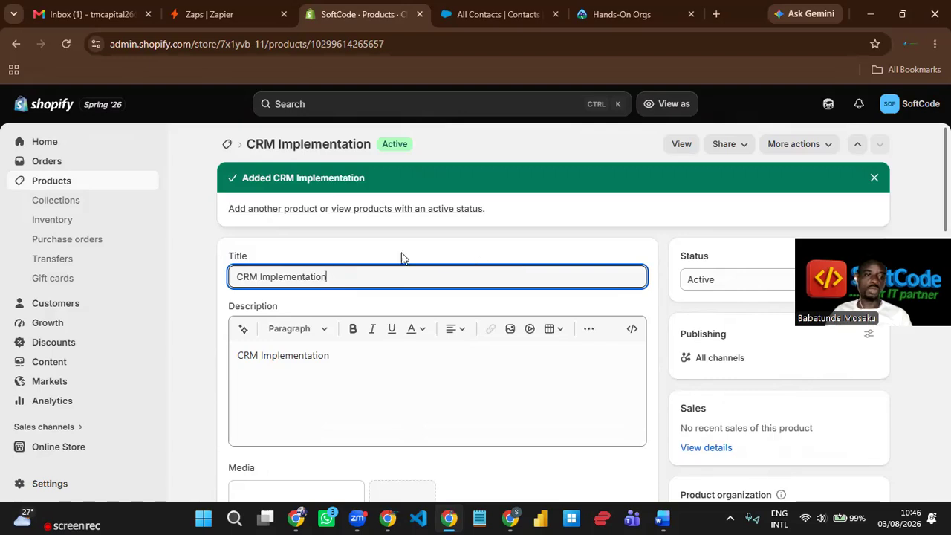
- Open the new customer's profile from the Customers list, showing no orders yet
{"action": "left_click", "coordinate": [58, 312]}
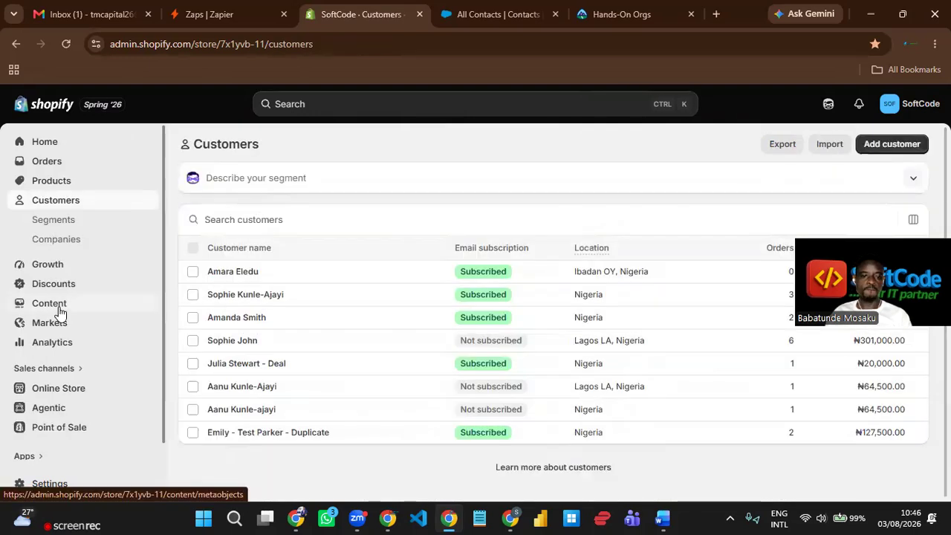
{"action": "left_click", "coordinate": [239, 275]}
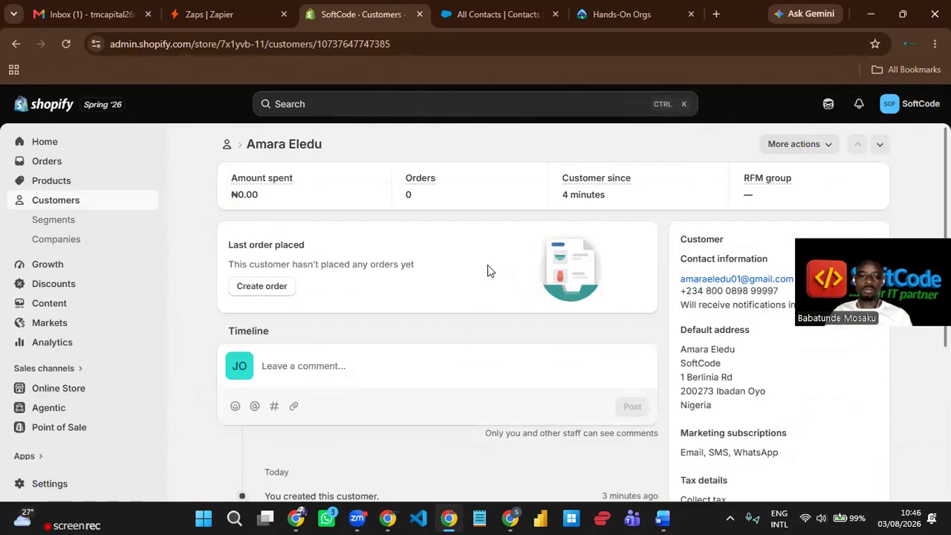
{"action": "scroll", "coordinate": [488, 273], "scroll_direction": "down", "scroll_amount": 3}
{"action": "scroll", "coordinate": [488, 179], "scroll_direction": "up", "scroll_amount": 3}
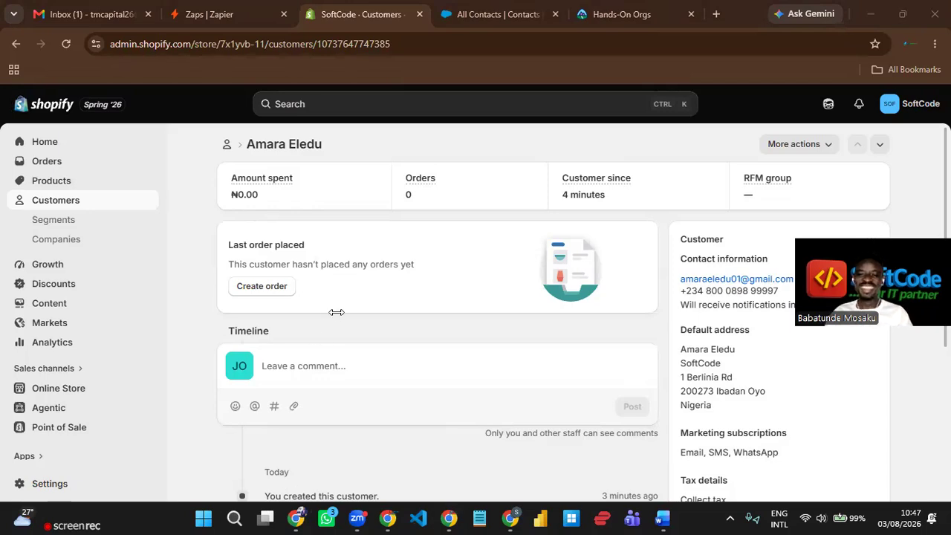
- Create an order for this customer and add the CRM Implementation product
{"action": "left_click", "coordinate": [257, 289]}
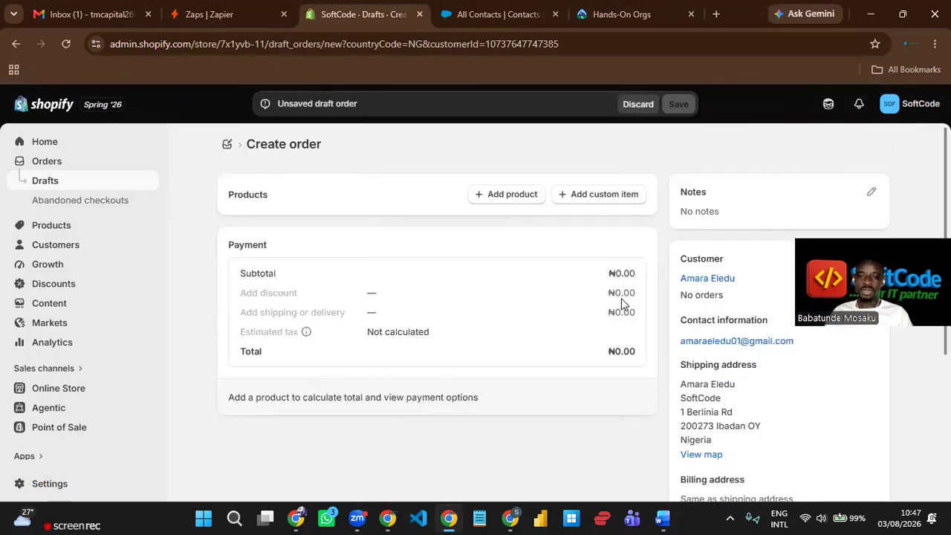
{"action": "left_click", "coordinate": [496, 196]}
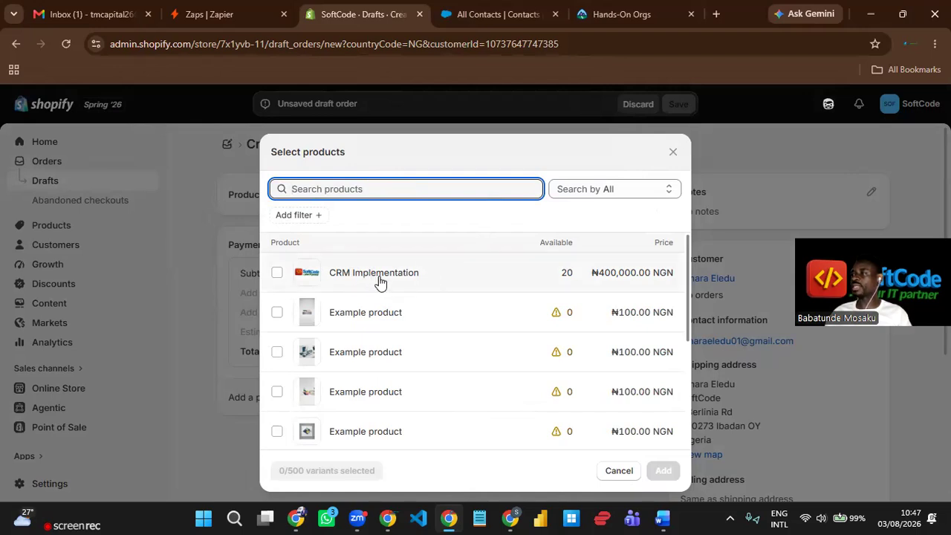
{"action": "left_click", "coordinate": [277, 275]}
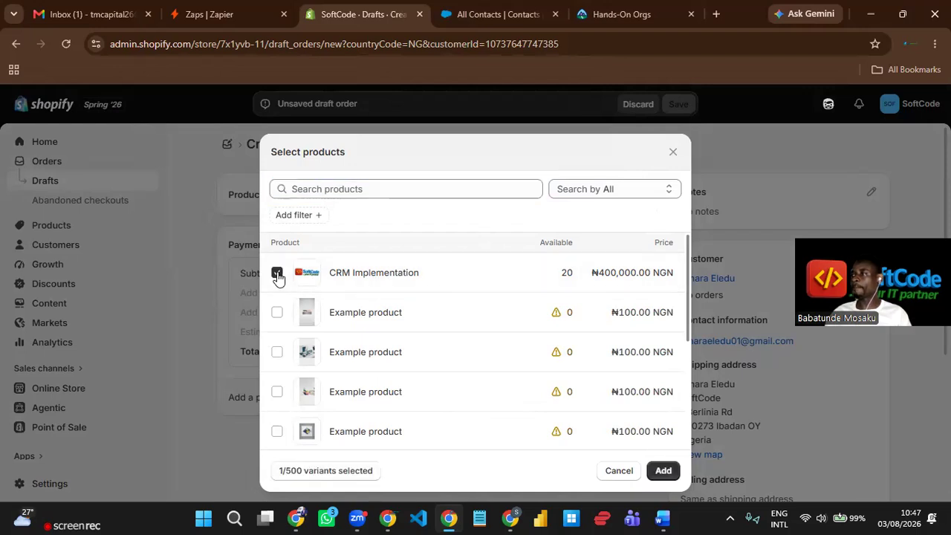
{"action": "left_click", "coordinate": [664, 471]}
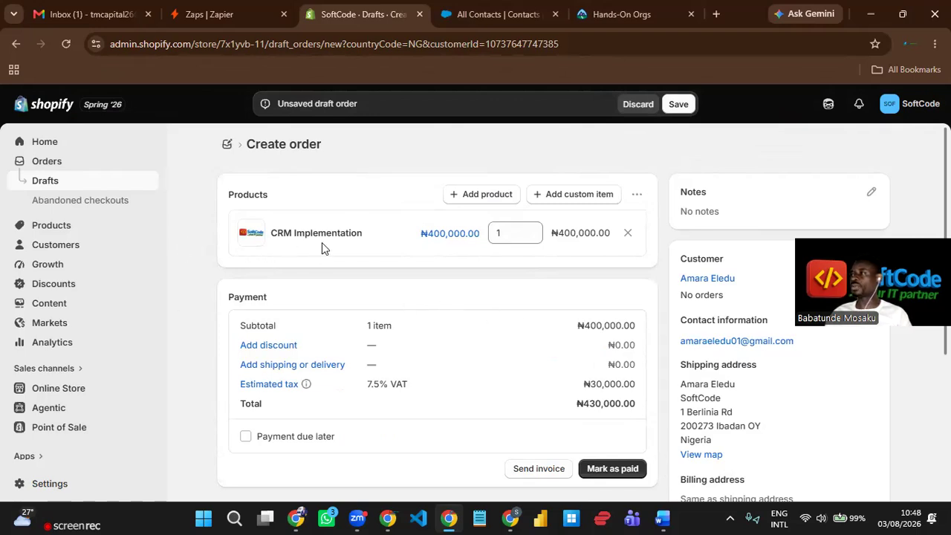
- Bring the CRM Implementation quantity back down to 1 after overshooting to 6
{"action": "left_click", "coordinate": [531, 232]}
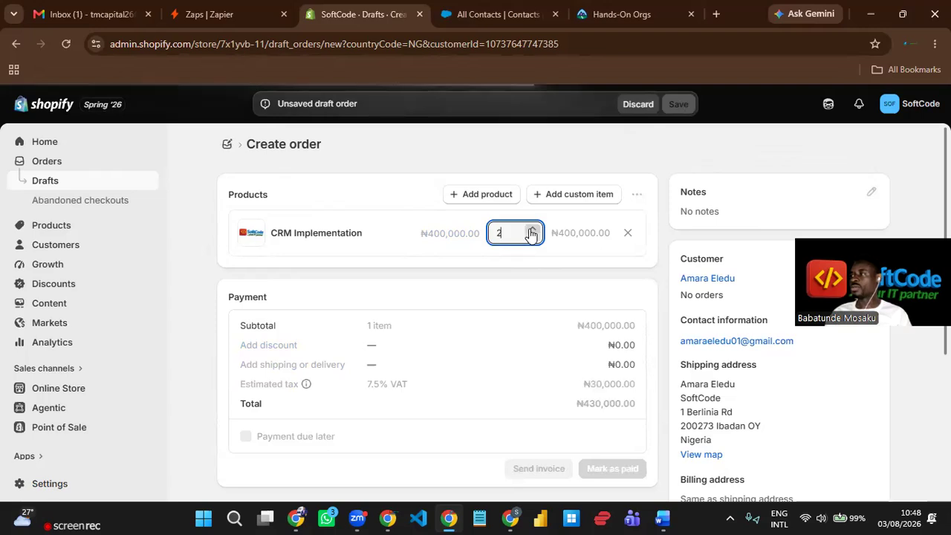
{"action": "left_click", "coordinate": [533, 230]}
{"action": "left_click", "coordinate": [533, 230]}
{"action": "left_click", "coordinate": [533, 229]}
{"action": "left_click", "coordinate": [533, 230]}
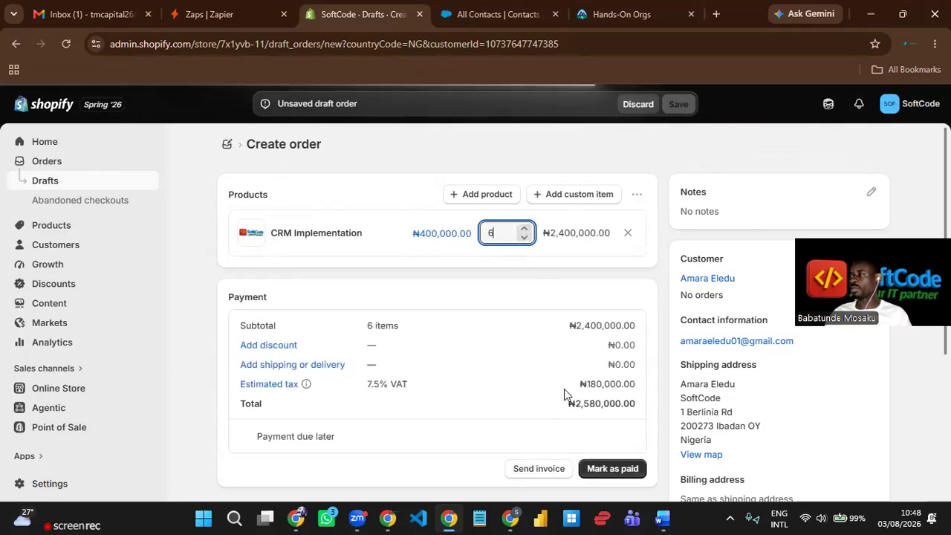
{"action": "left_click", "coordinate": [524, 238]}
{"action": "left_click", "coordinate": [524, 238]}
{"action": "left_click", "coordinate": [524, 238]}
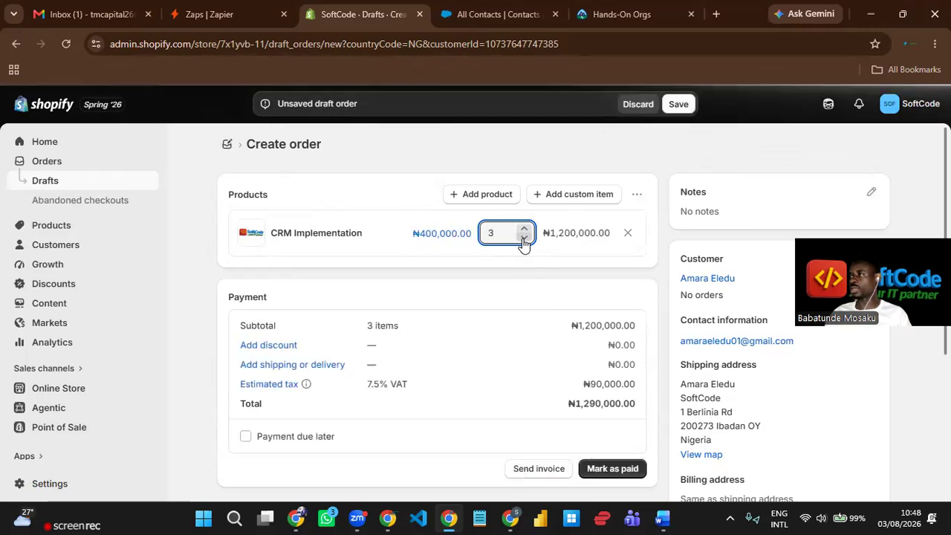
{"action": "left_click", "coordinate": [524, 237]}
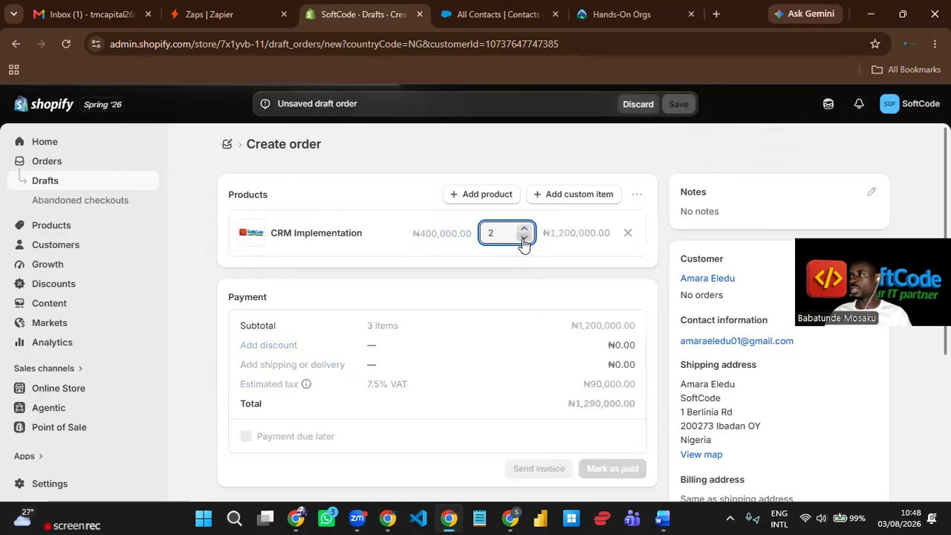
{"action": "left_click", "coordinate": [524, 238]}
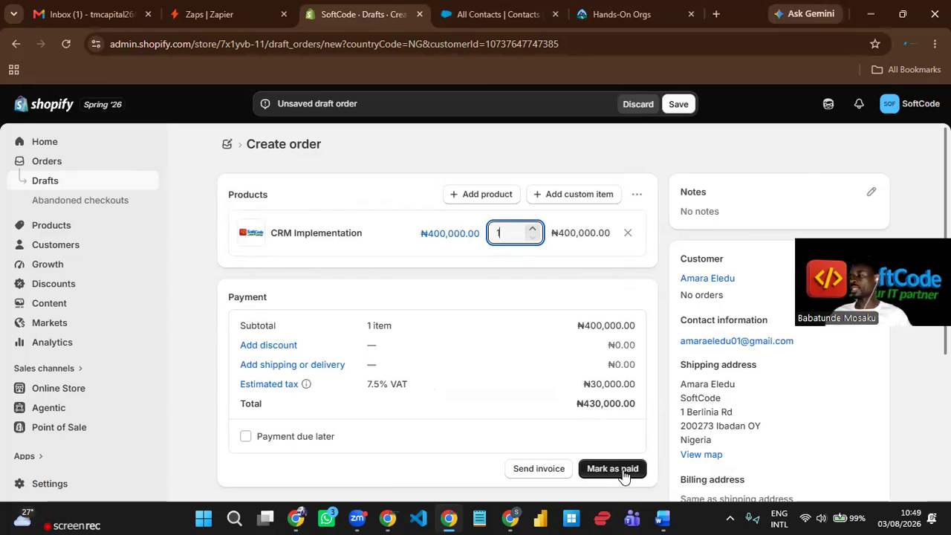
- Mark the draft order as paid and confirm creating order #1017
{"action": "left_click", "coordinate": [623, 473]}
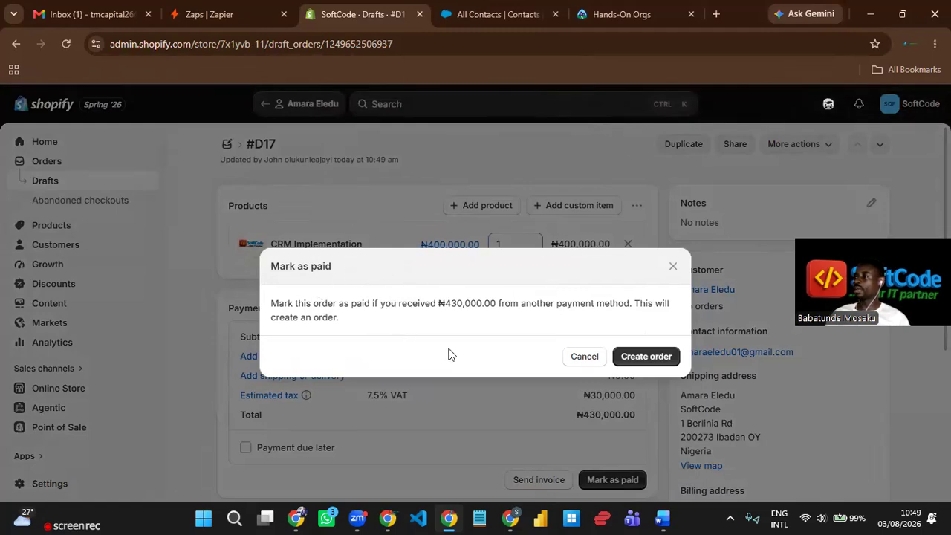
{"action": "left_click", "coordinate": [646, 357]}
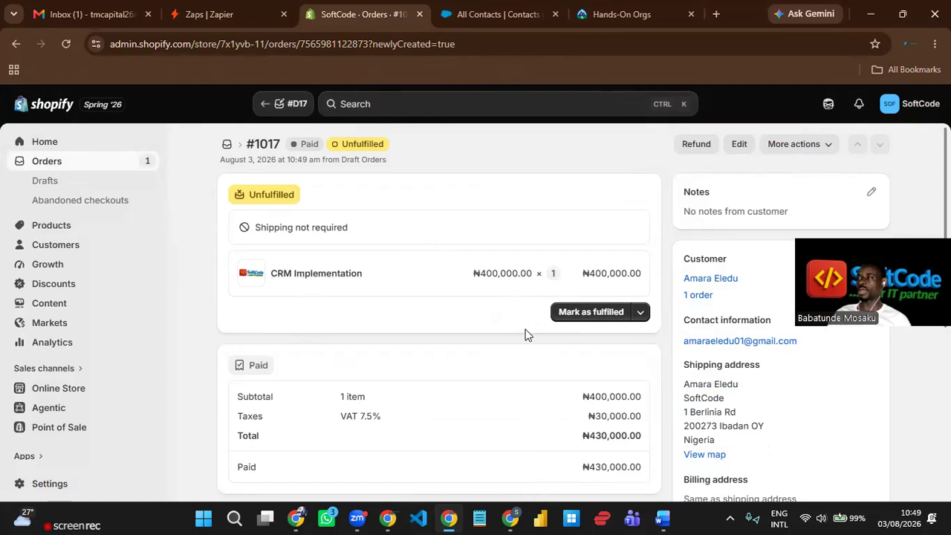
- Mark the CRM Implementation item on order #1017 as fulfilled
{"action": "left_click", "coordinate": [584, 316]}
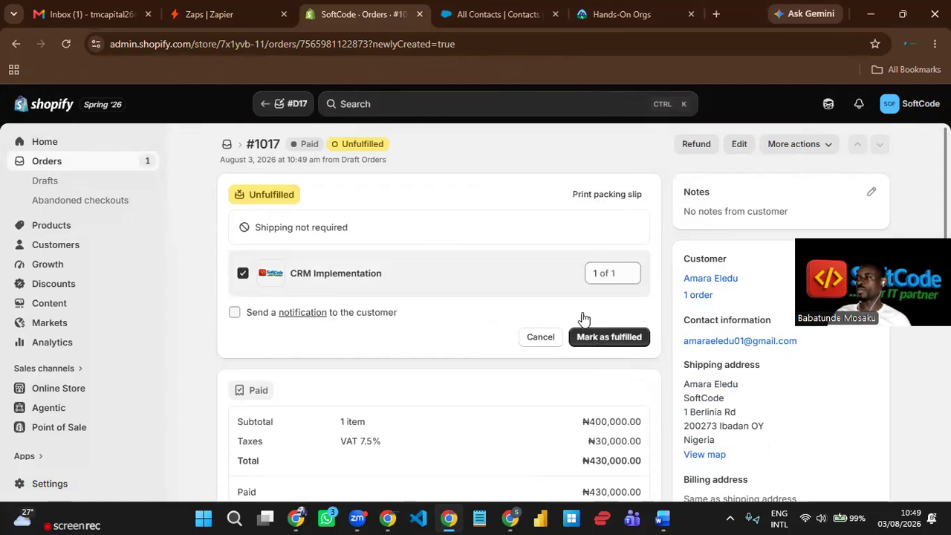
{"action": "left_click", "coordinate": [614, 345]}
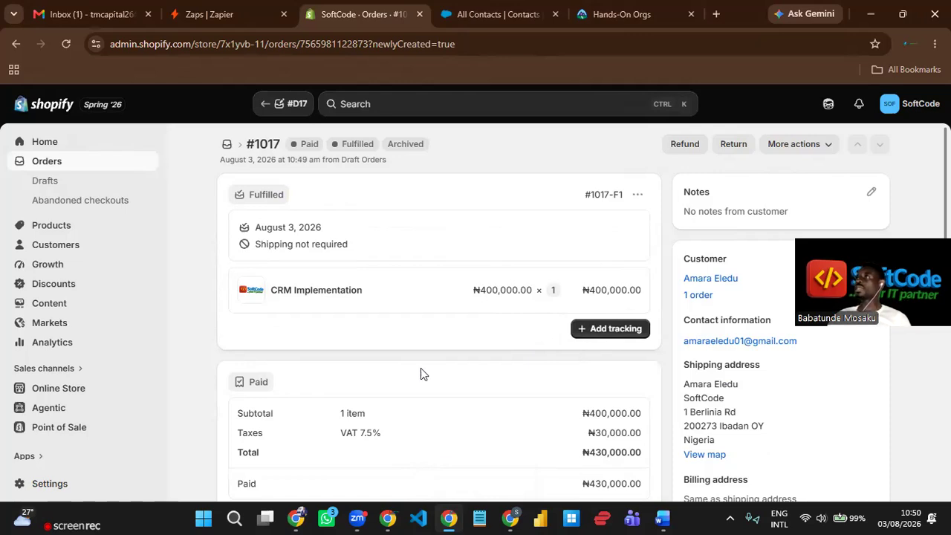
- Go to the Zapier Zaps page and create a new Zap
{"action": "left_click", "coordinate": [240, 17]}
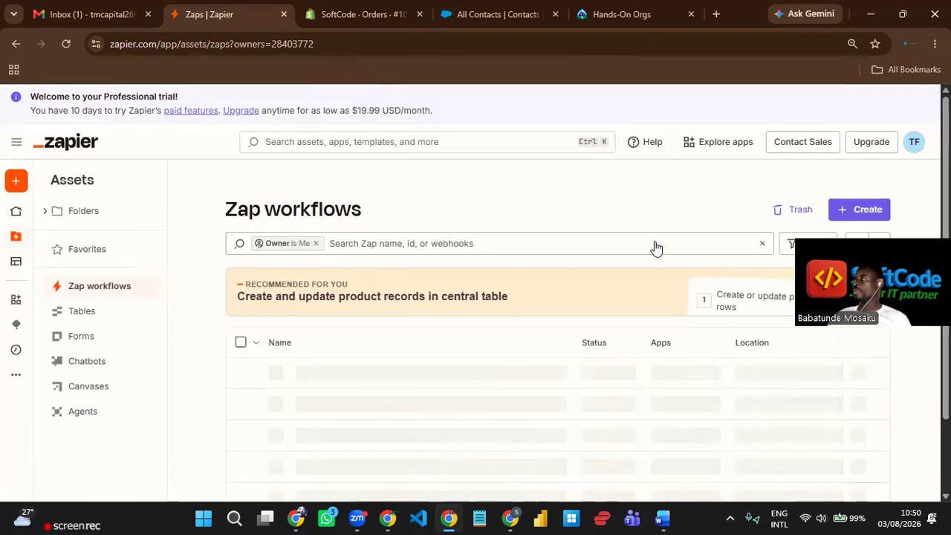
{"action": "left_click", "coordinate": [854, 214]}
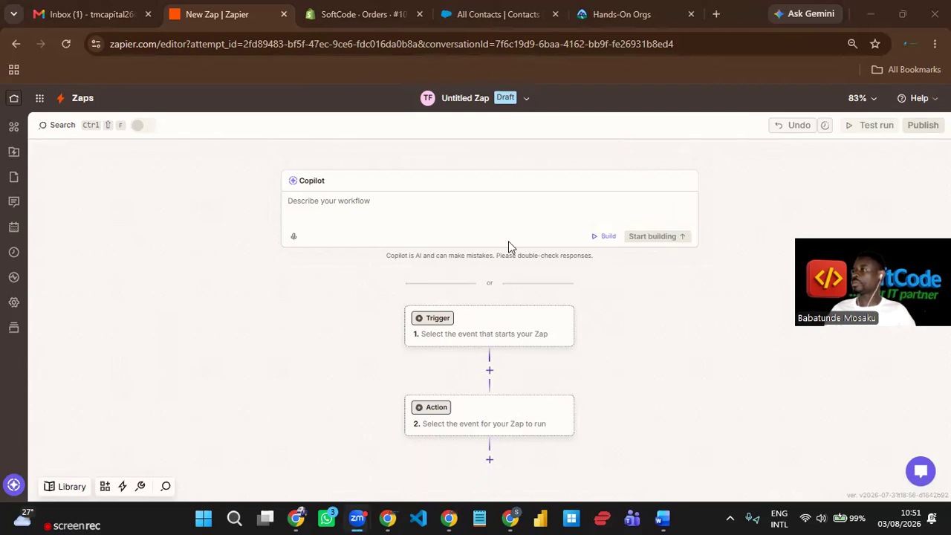
- Open the Zap's Trigger step and pick Shopify as the trigger app
{"action": "left_click_drag", "start_coordinate": [689, 350], "coordinate": [689, 304]}
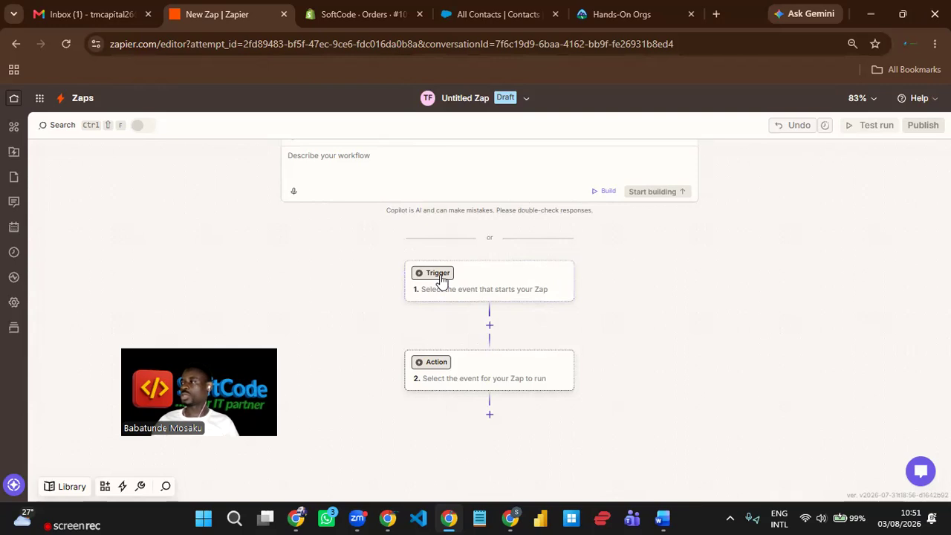
{"action": "left_click", "coordinate": [532, 279]}
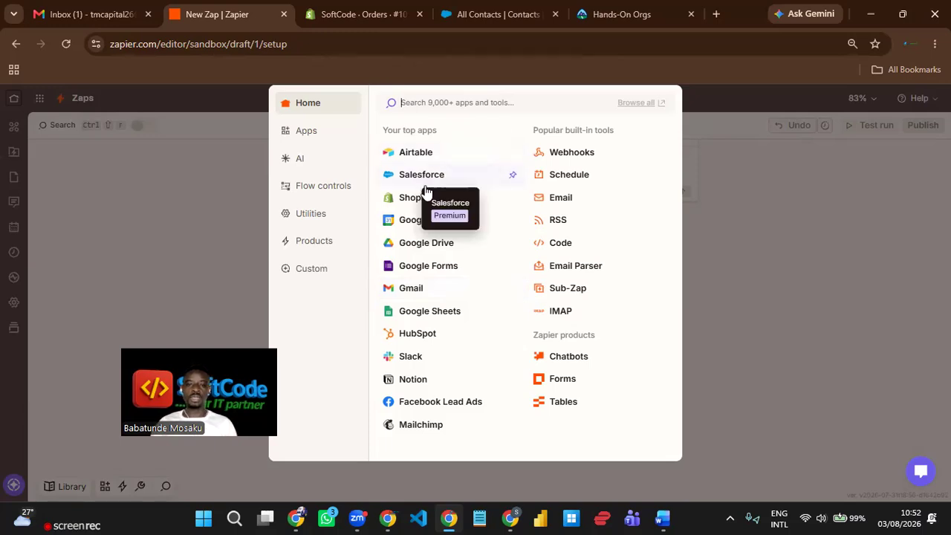
{"action": "left_click", "coordinate": [402, 201]}
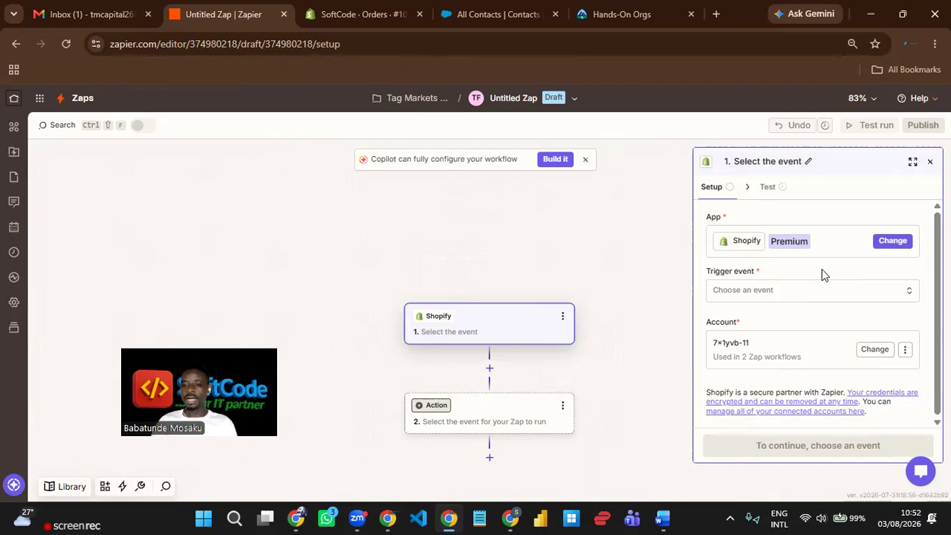
- Search 'new paid' in the trigger events and select New Paid Order
{"action": "left_click", "coordinate": [753, 296]}
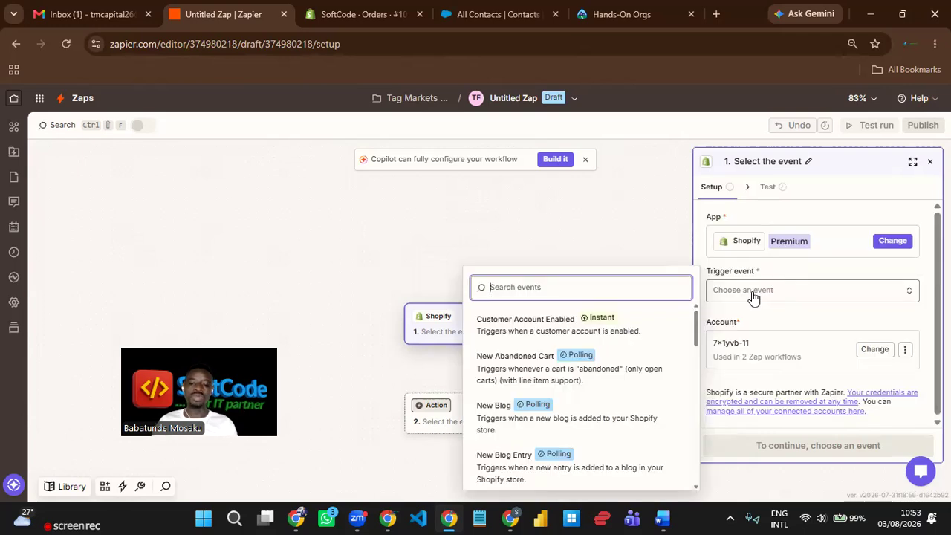
{"action": "type", "text": "ne"}
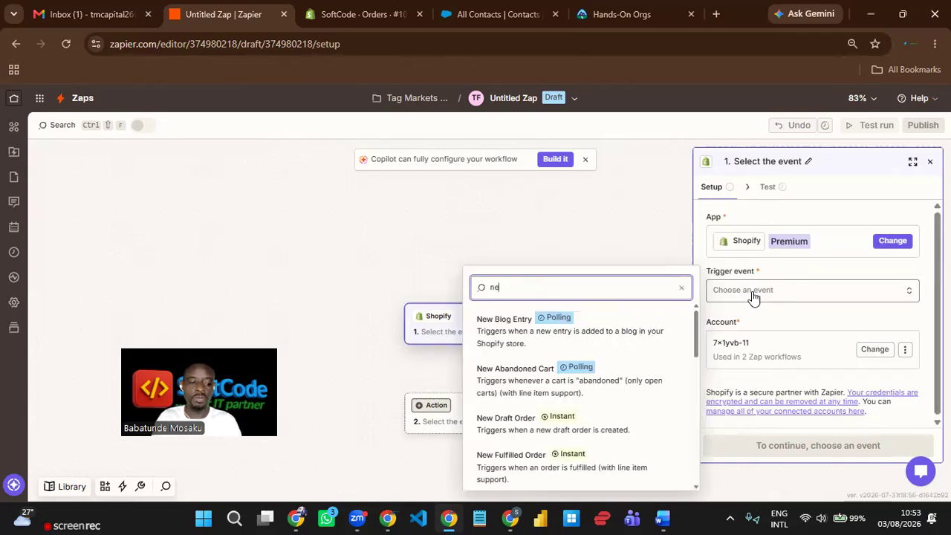
{"action": "type", "text": "w paid"}
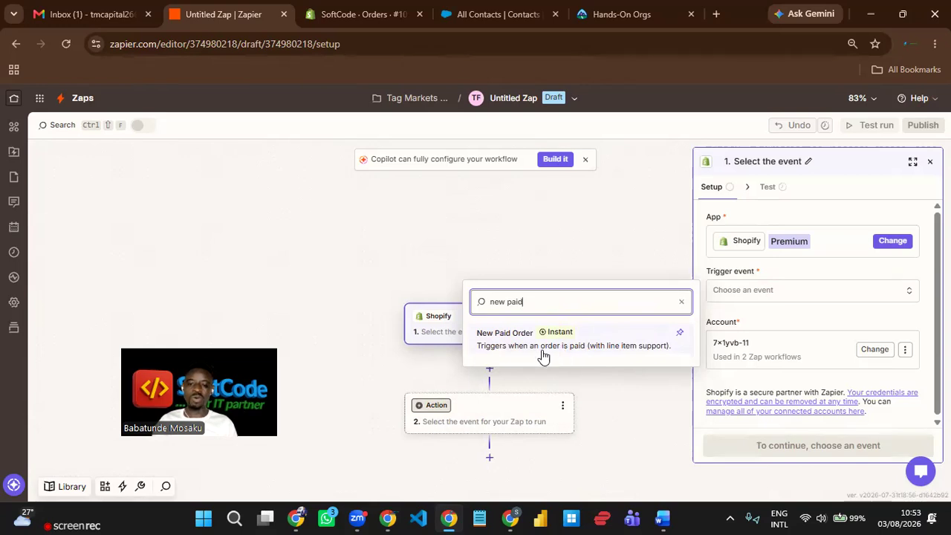
{"action": "left_click", "coordinate": [580, 338]}
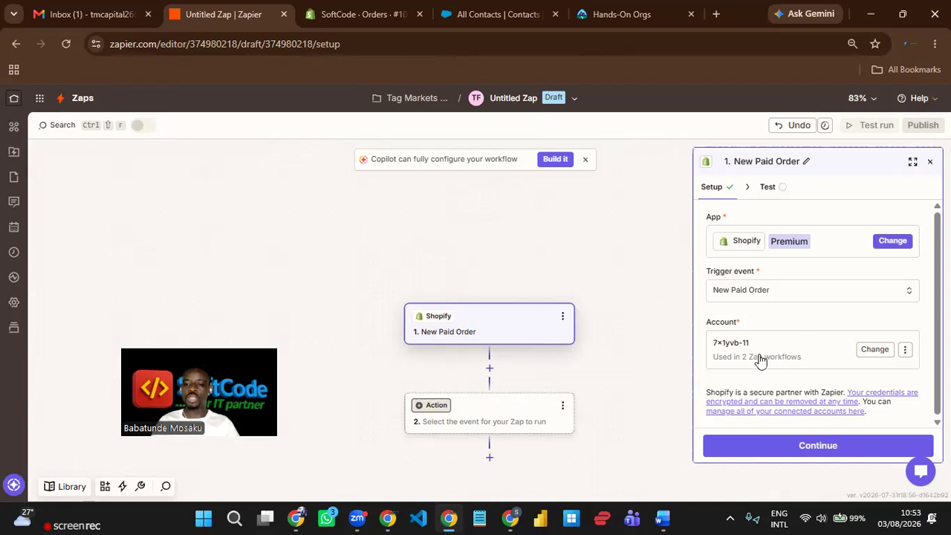
{"action": "left_click", "coordinate": [906, 352]}
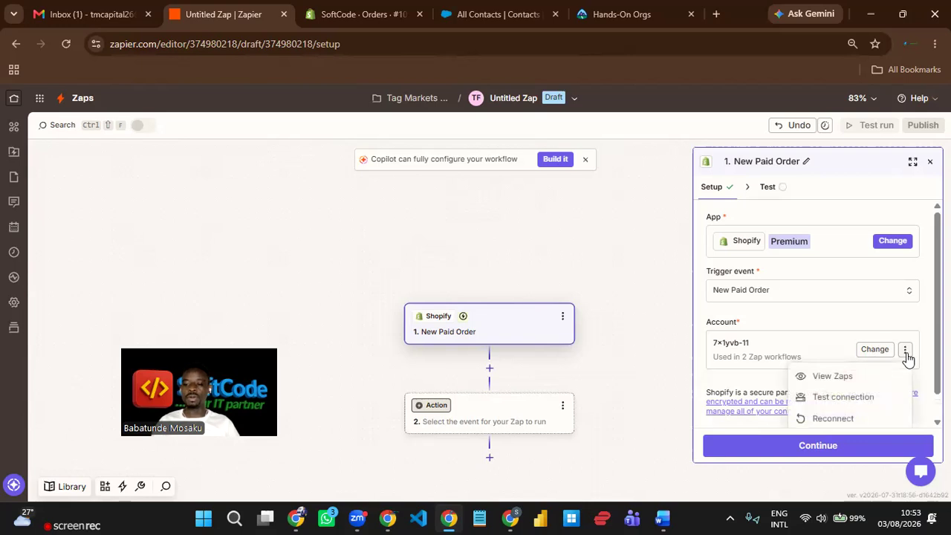
{"action": "left_click", "coordinate": [858, 421]}
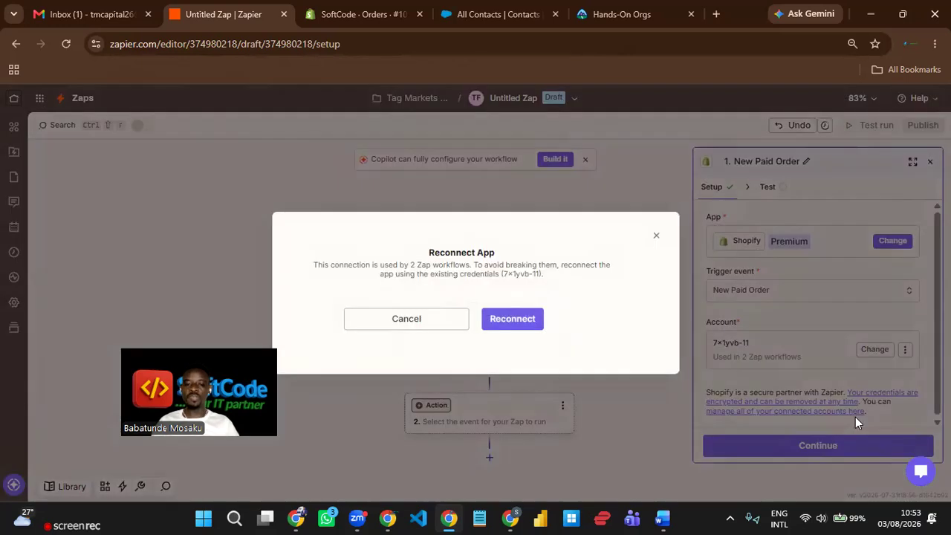
{"action": "left_click", "coordinate": [515, 321]}
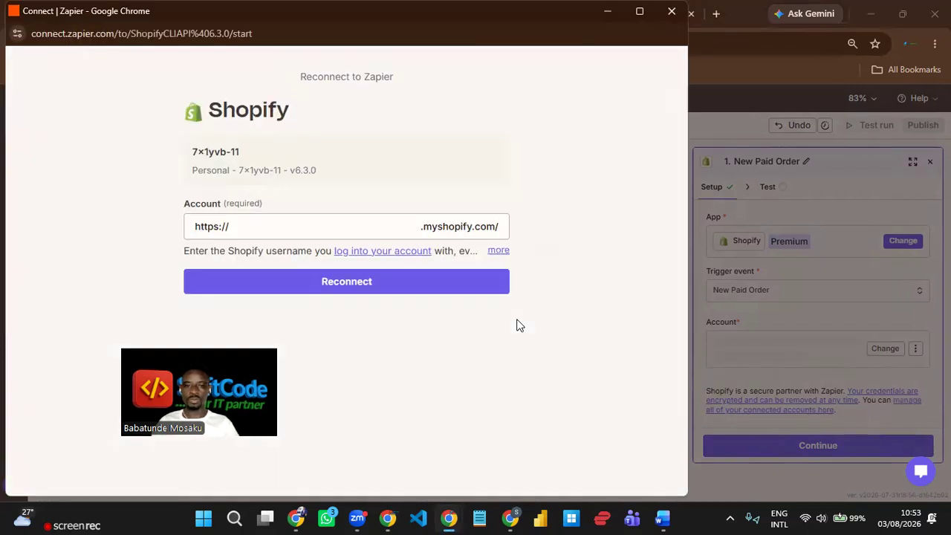
{"action": "left_click", "coordinate": [290, 219]}
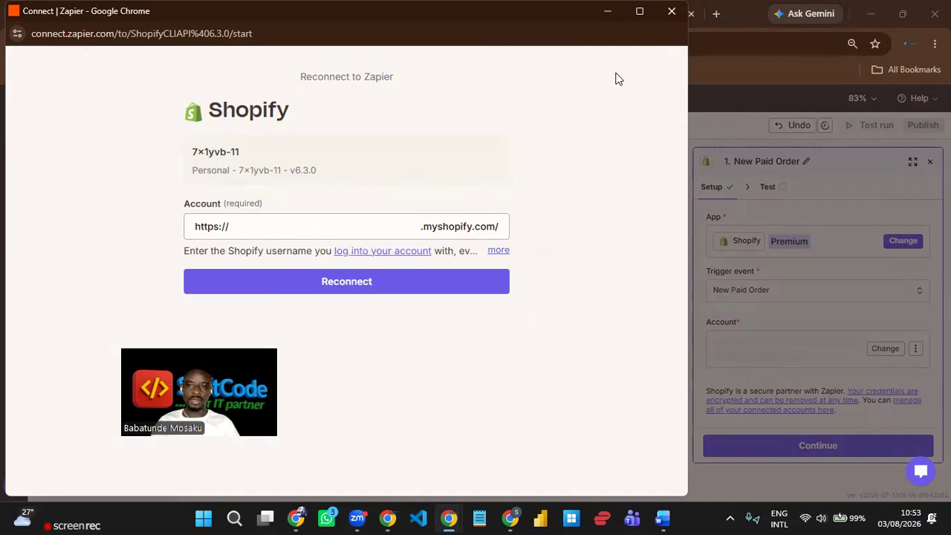
{"action": "left_click", "coordinate": [669, 15]}
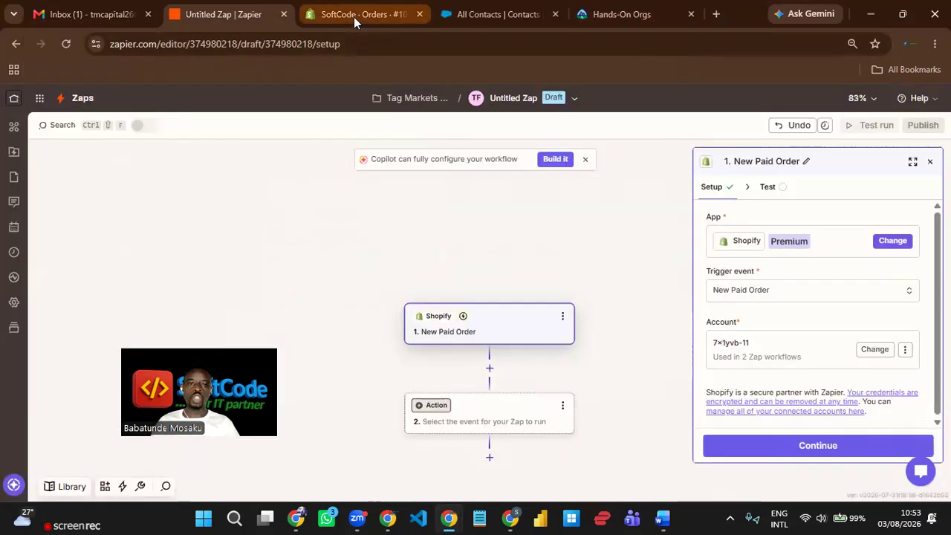
- On the Shopify order page, select the store identifier in the address bar
{"action": "left_click", "coordinate": [354, 18]}
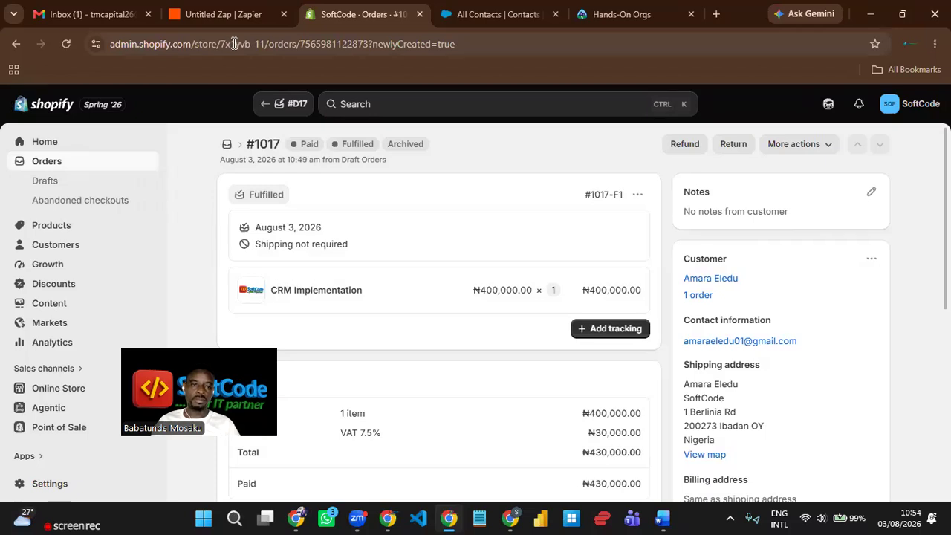
{"action": "double_click", "coordinate": [234, 44]}
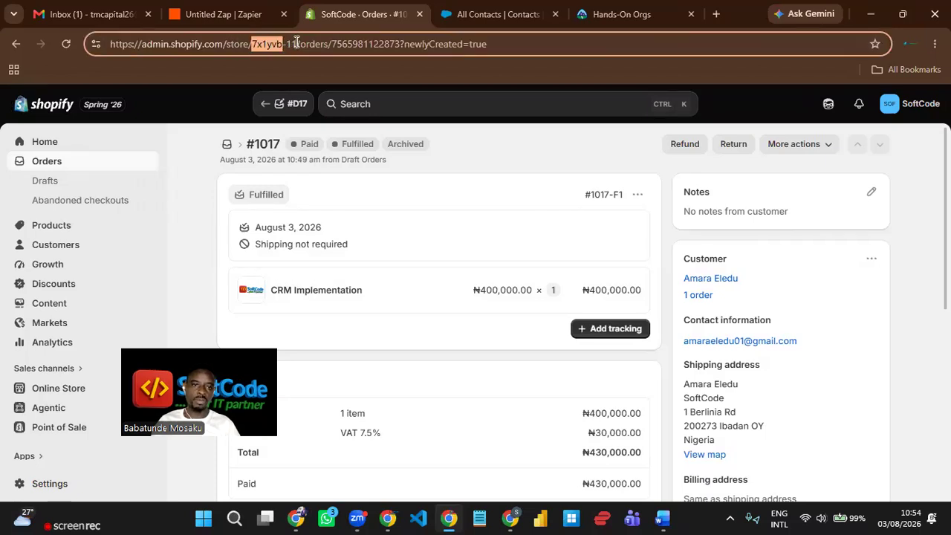
{"action": "left_click", "coordinate": [263, 45]}
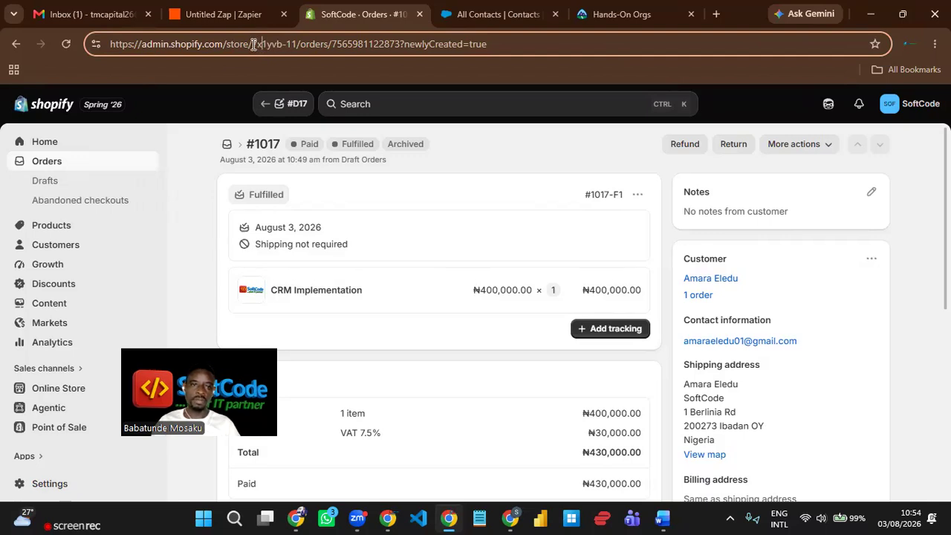
{"action": "left_click_drag", "start_coordinate": [254, 45], "coordinate": [297, 44]}
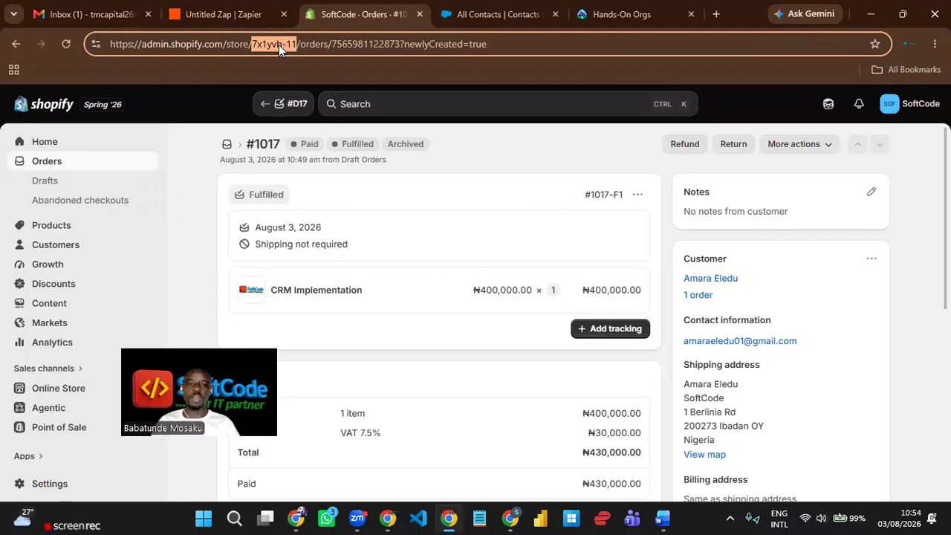
- Open the Shopify home dashboard, select the full store handle in the URL, then return to the Zap
{"action": "left_click", "coordinate": [59, 149]}
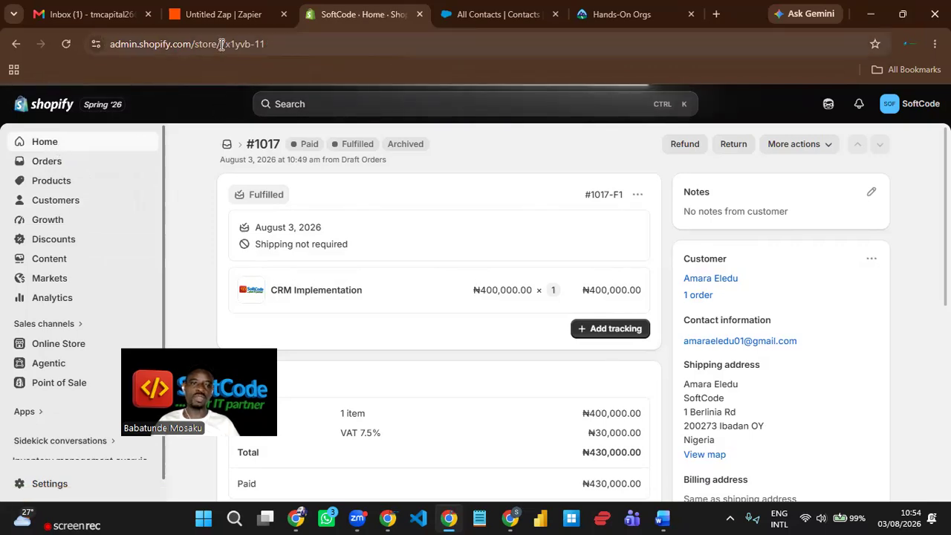
{"action": "left_click_drag", "start_coordinate": [221, 44], "coordinate": [270, 44]}
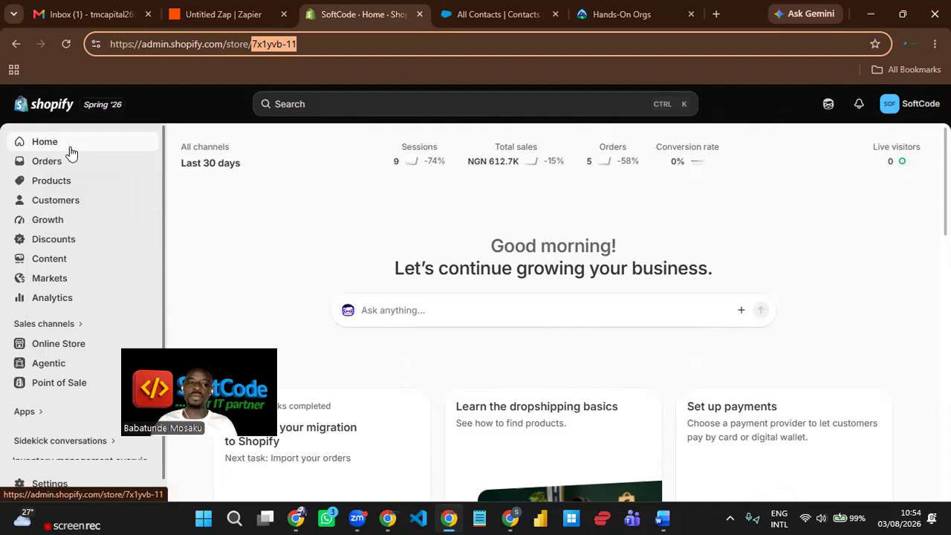
{"action": "left_click", "coordinate": [324, 44]}
{"action": "left_click_drag", "start_coordinate": [328, 44], "coordinate": [252, 45]}
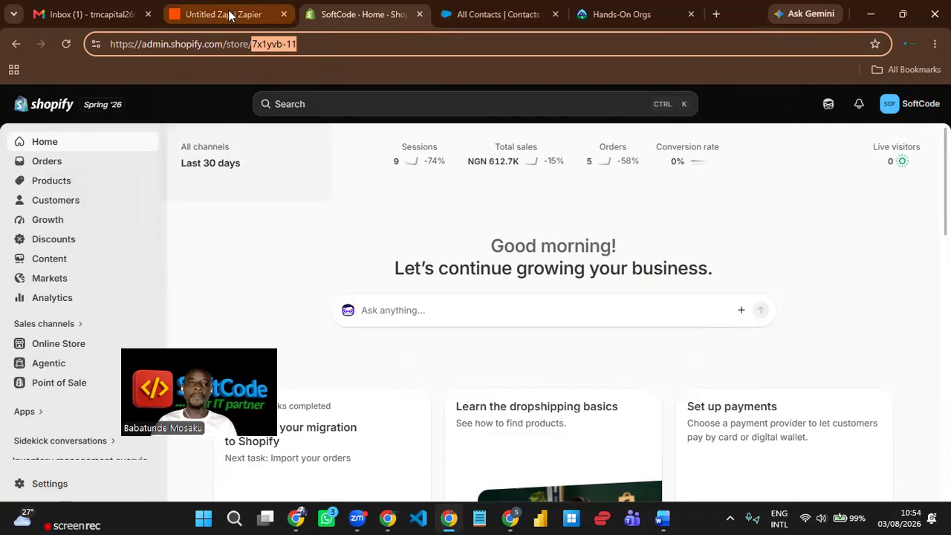
{"action": "left_click", "coordinate": [229, 15]}
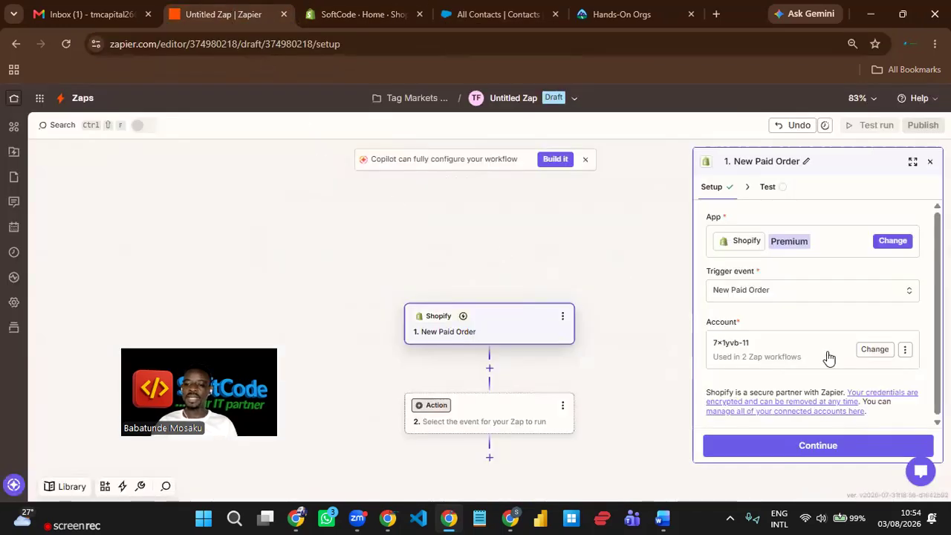
- Start reconnecting the trigger's Shopify account, then close the reconnect window without finishing
{"action": "left_click", "coordinate": [905, 351]}
{"action": "left_click", "coordinate": [851, 420]}
{"action": "left_click", "coordinate": [531, 328]}
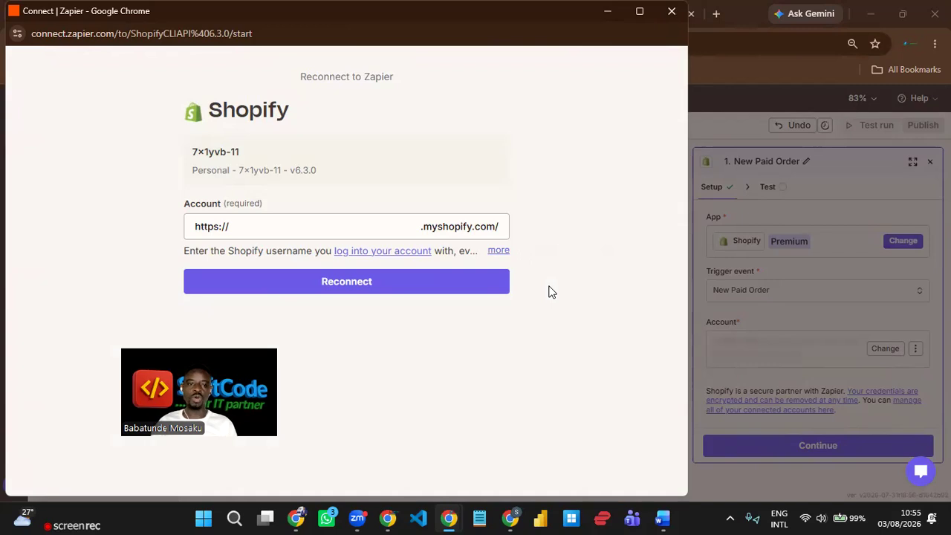
{"action": "left_click", "coordinate": [287, 227]}
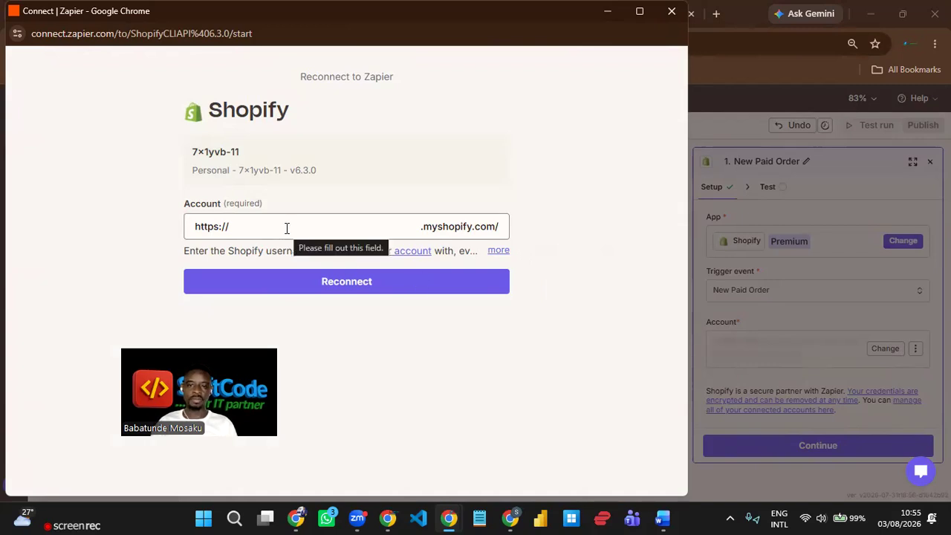
{"action": "left_click", "coordinate": [672, 12]}
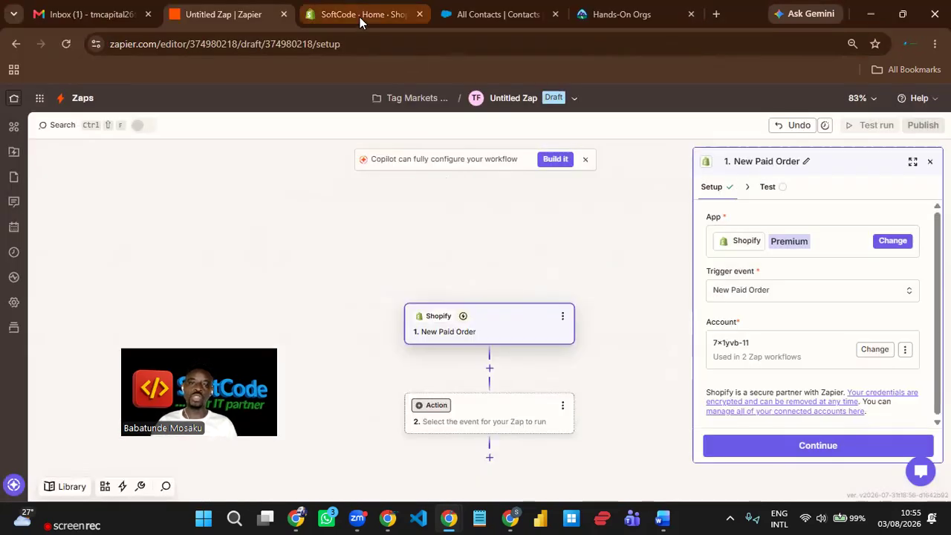
{"action": "left_click", "coordinate": [360, 17]}
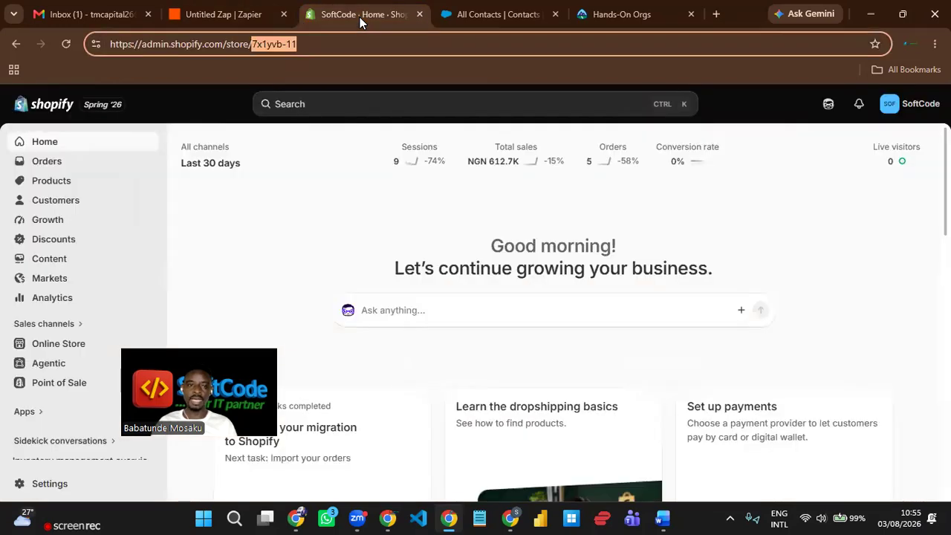
{"action": "left_click", "coordinate": [311, 217]}
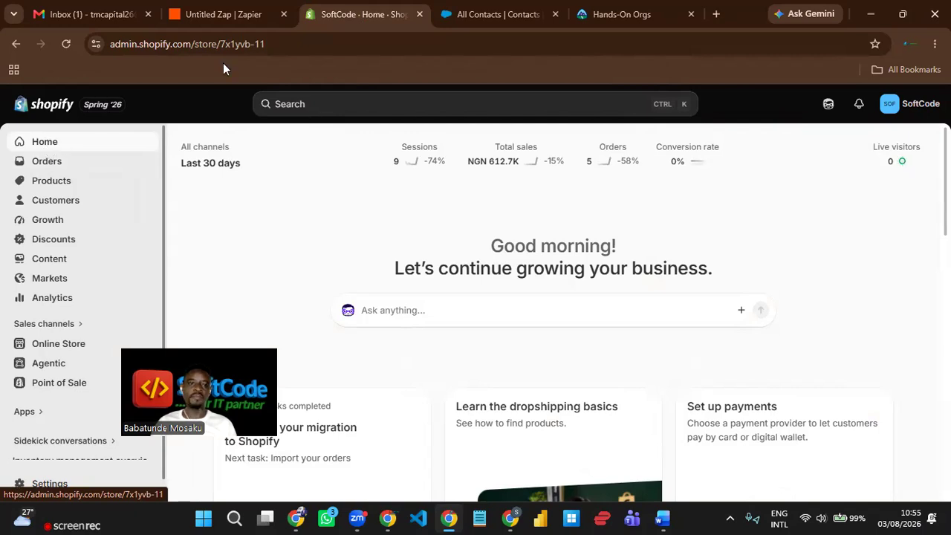
{"action": "double_click", "coordinate": [303, 42]}
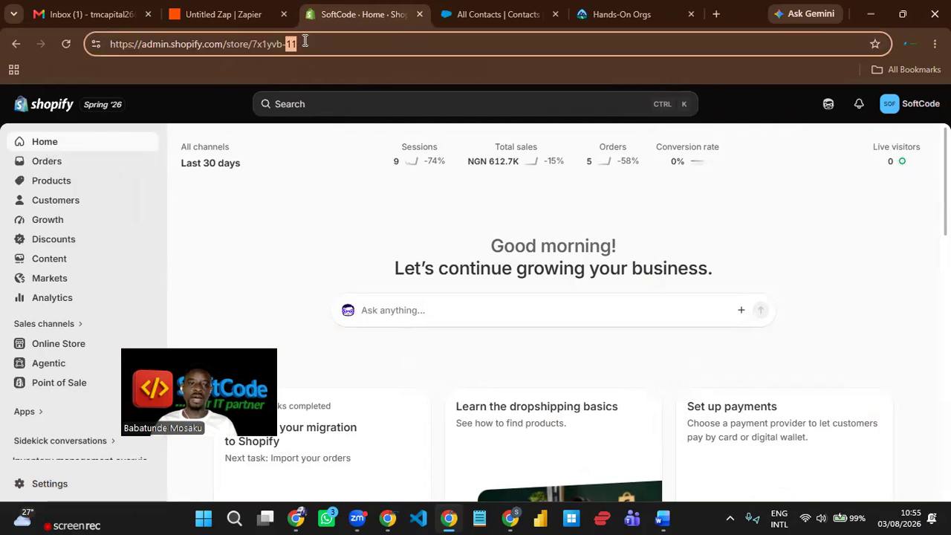
{"action": "left_click", "coordinate": [325, 43]}
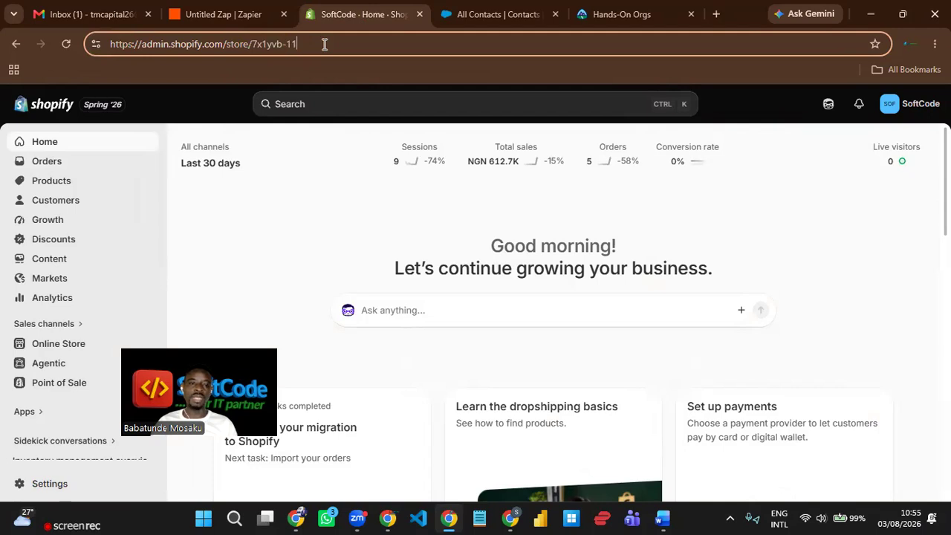
{"action": "left_click", "coordinate": [255, 46], "text": "shift"}
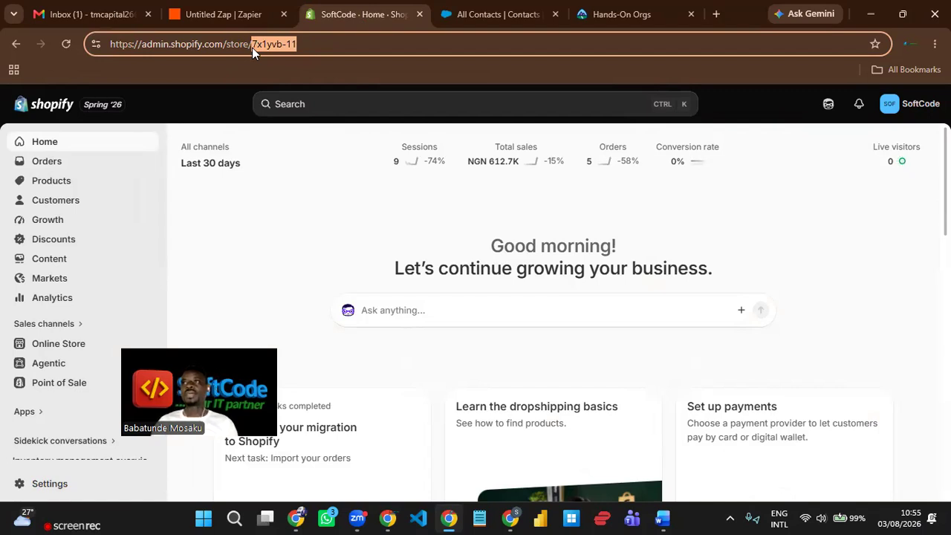
{"action": "left_click", "coordinate": [359, 46]}
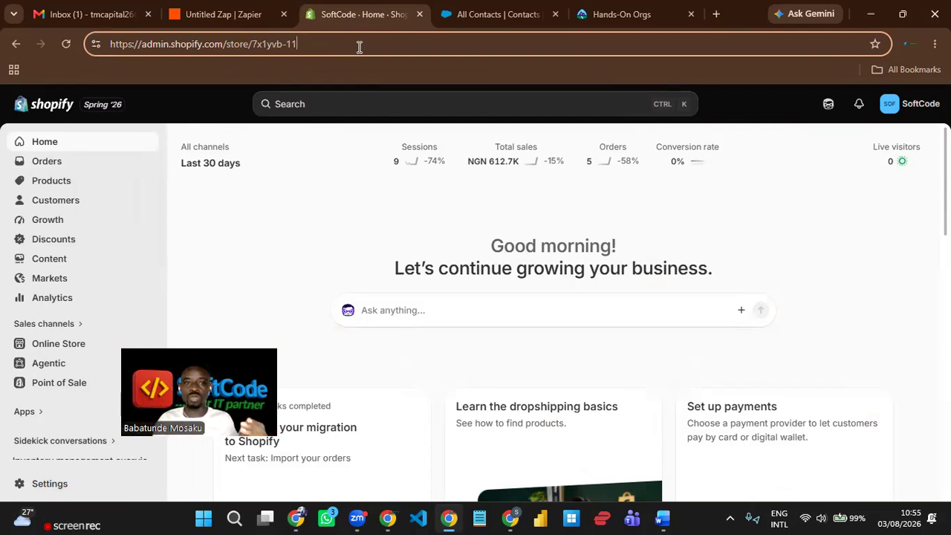
{"action": "double_click", "coordinate": [361, 48]}
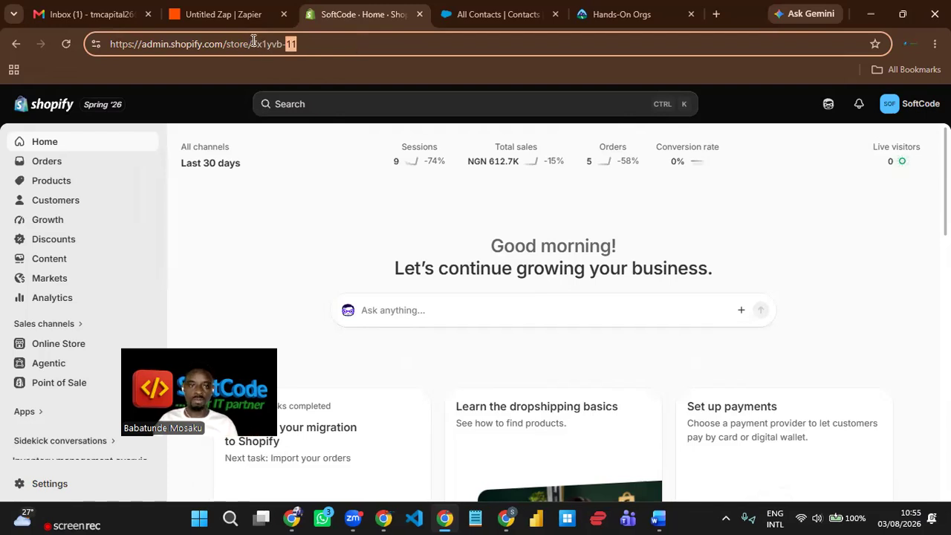
{"action": "left_click_drag", "start_coordinate": [253, 41], "coordinate": [306, 41]}
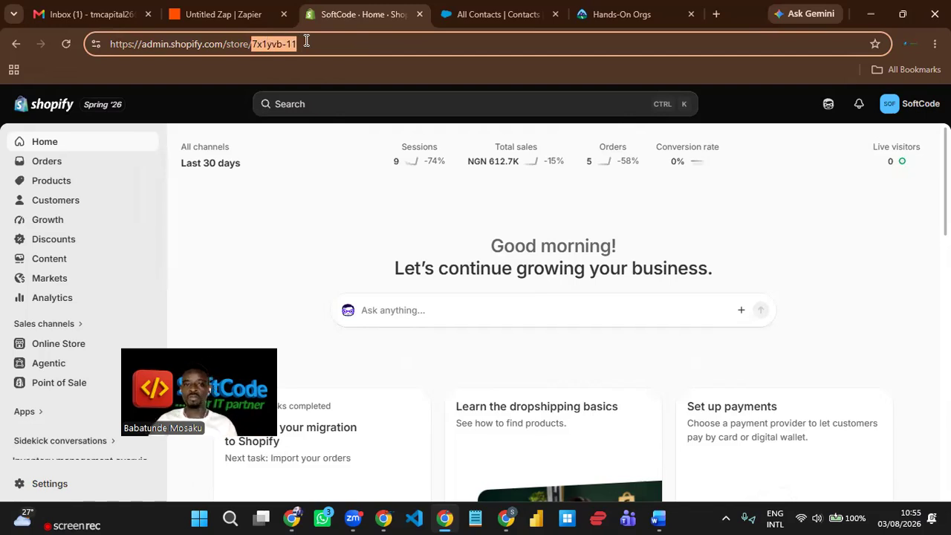
- Reconnect the trigger's Shopify account using the suggested store handle and submit it
{"action": "left_click", "coordinate": [208, 12]}
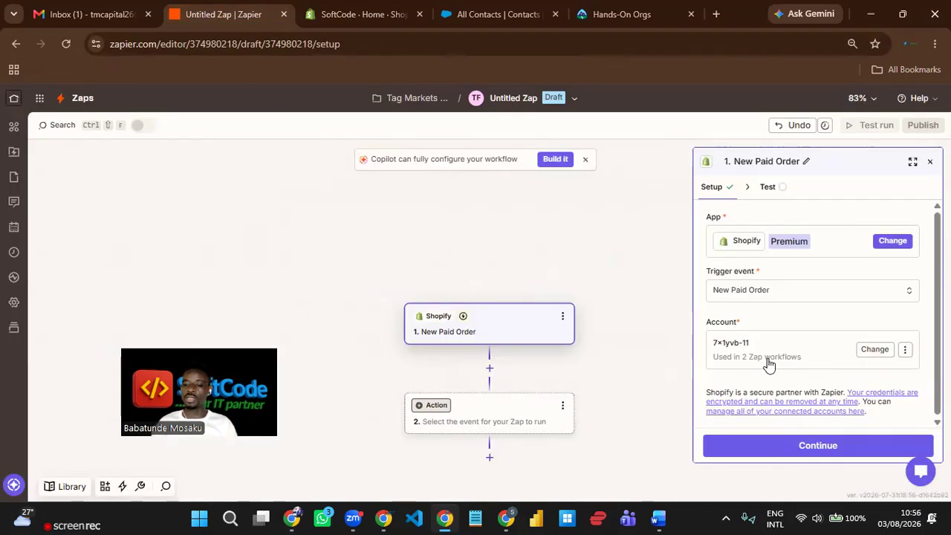
{"action": "left_click", "coordinate": [908, 350]}
{"action": "left_click", "coordinate": [853, 418]}
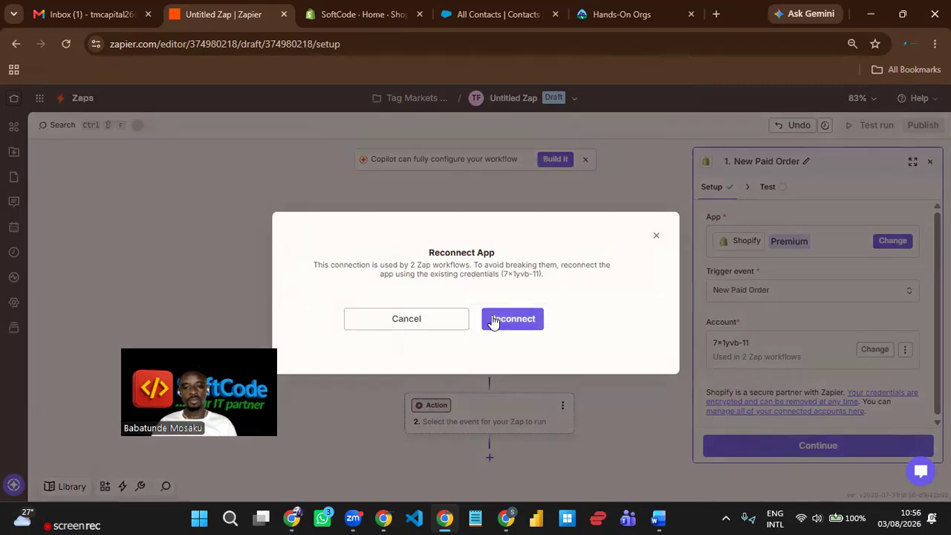
{"action": "left_click", "coordinate": [492, 320]}
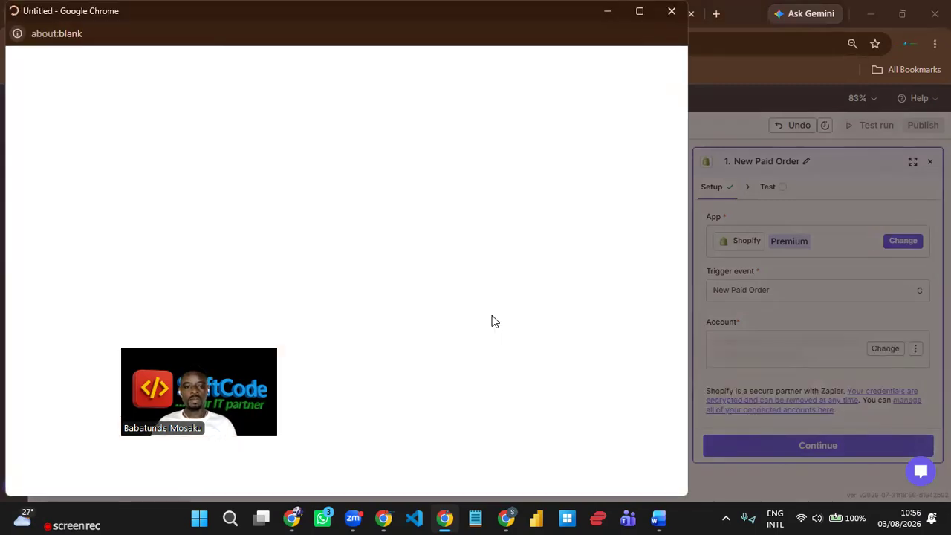
{"action": "left_click", "coordinate": [308, 226]}
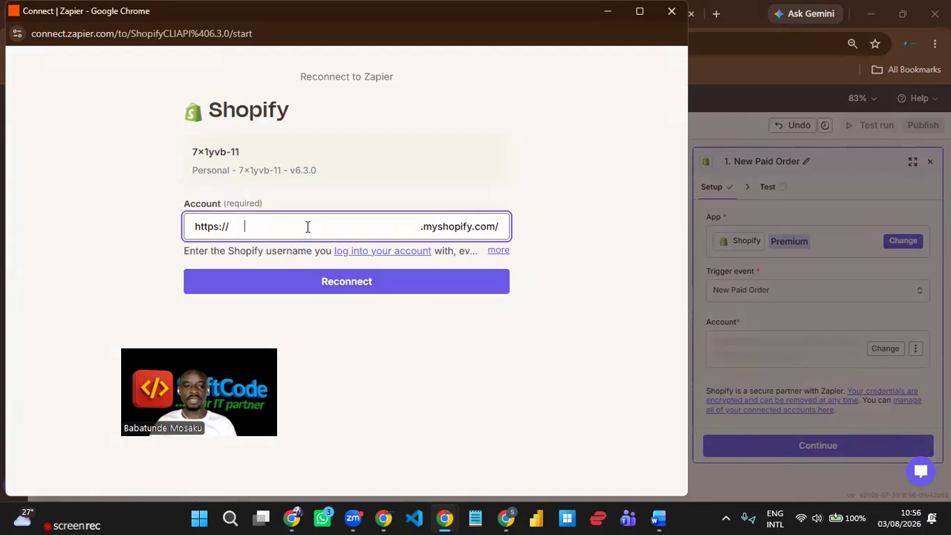
{"action": "key", "text": "Down"}
{"action": "key", "text": "Return"}
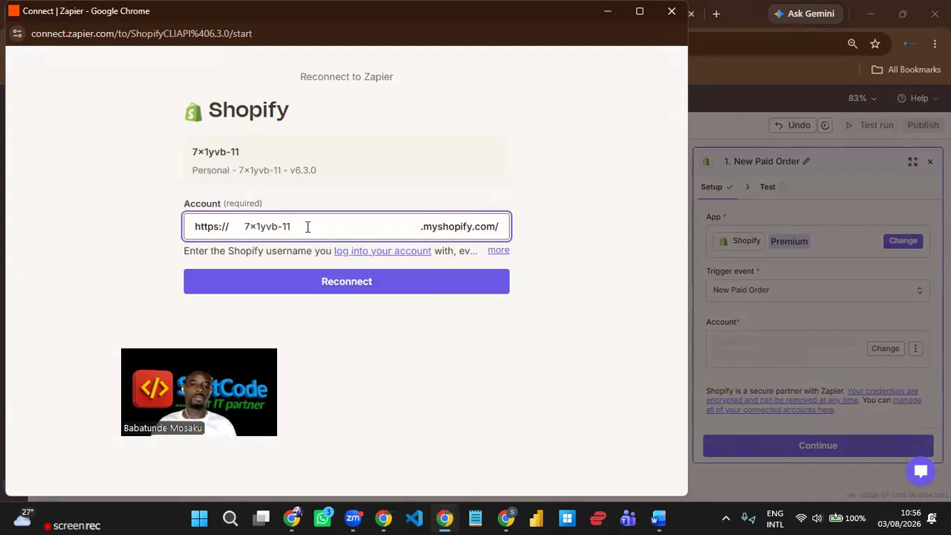
{"action": "left_click", "coordinate": [338, 282]}
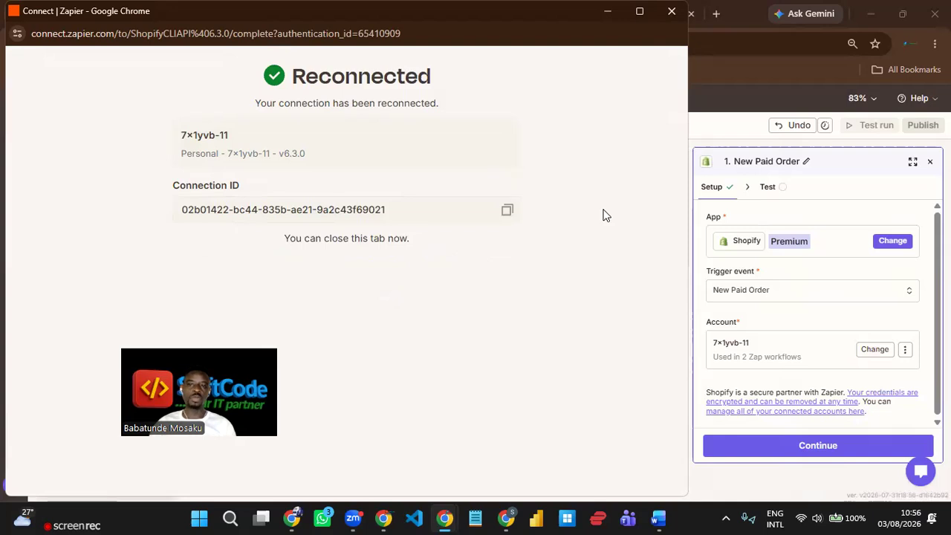
- Close the connection window, dismiss the Copilot banner, and reposition the Zap steps on the canvas
{"action": "left_click", "coordinate": [671, 13]}
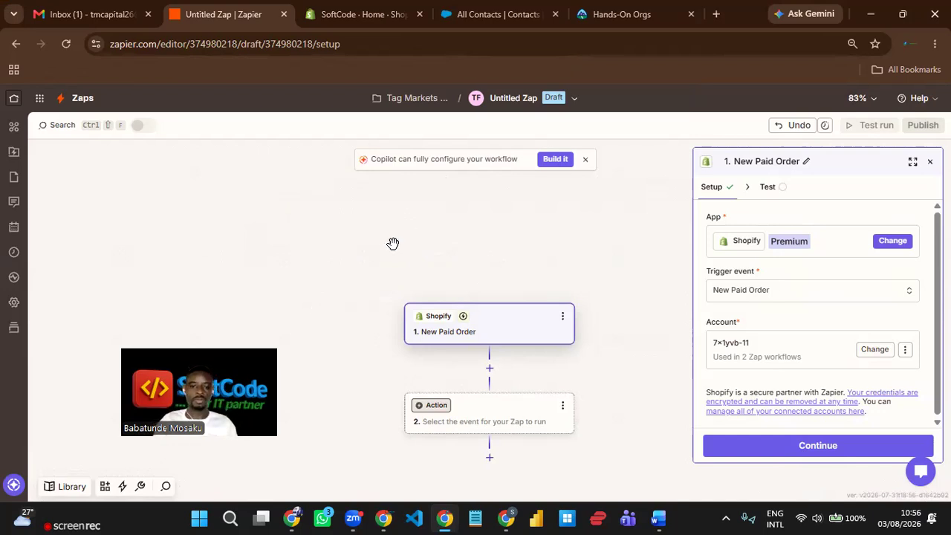
{"action": "left_click_drag", "start_coordinate": [384, 255], "coordinate": [378, 230]}
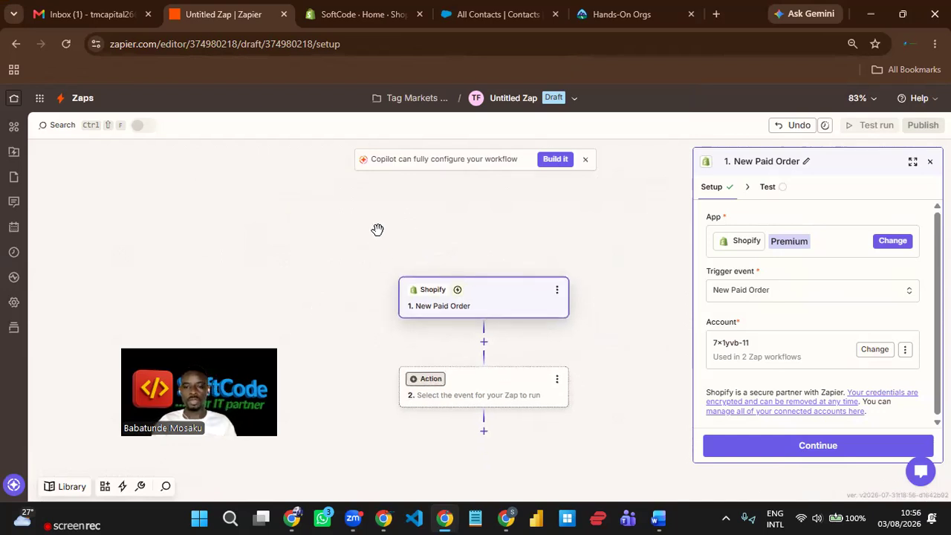
{"action": "left_click", "coordinate": [589, 162]}
{"action": "left_click_drag", "start_coordinate": [600, 240], "coordinate": [598, 216]}
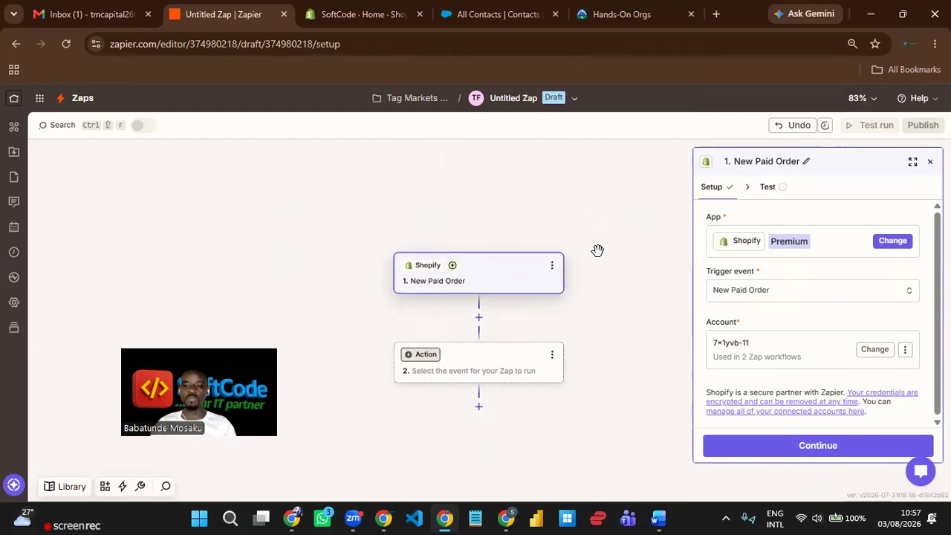
{"action": "left_click_drag", "start_coordinate": [592, 315], "coordinate": [555, 270]}
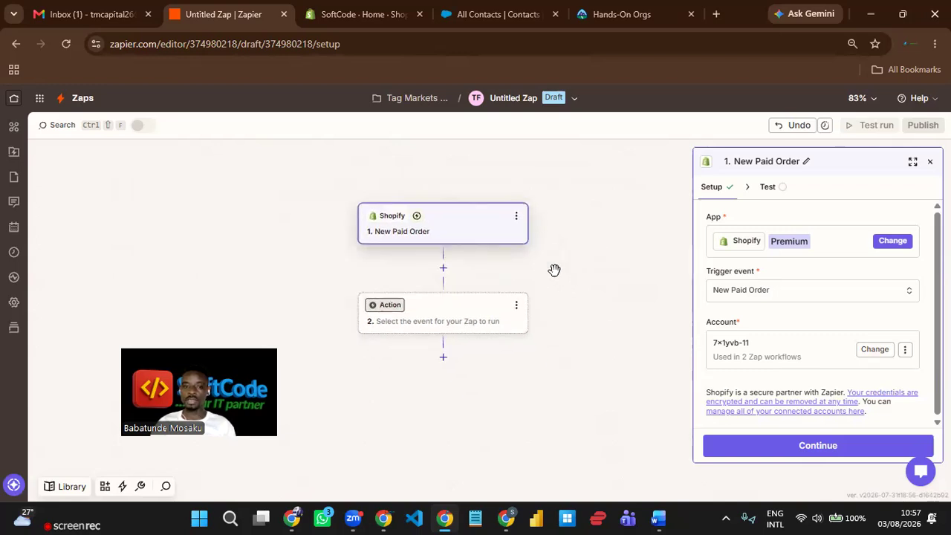
{"action": "left_click_drag", "start_coordinate": [569, 272], "coordinate": [577, 266]}
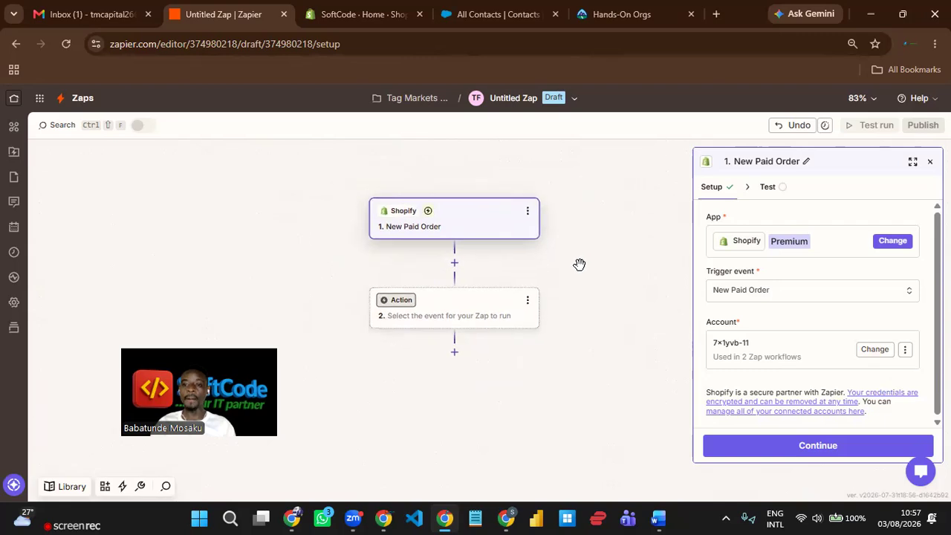
- Test the trigger to fetch three sample paid orders, then review and close order C's details
{"action": "left_click", "coordinate": [831, 447]}
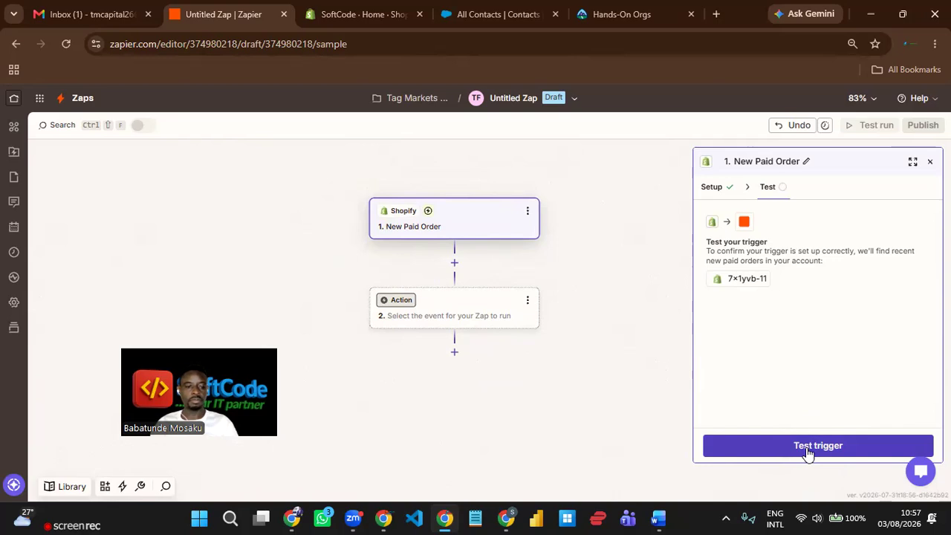
{"action": "left_click", "coordinate": [807, 450]}
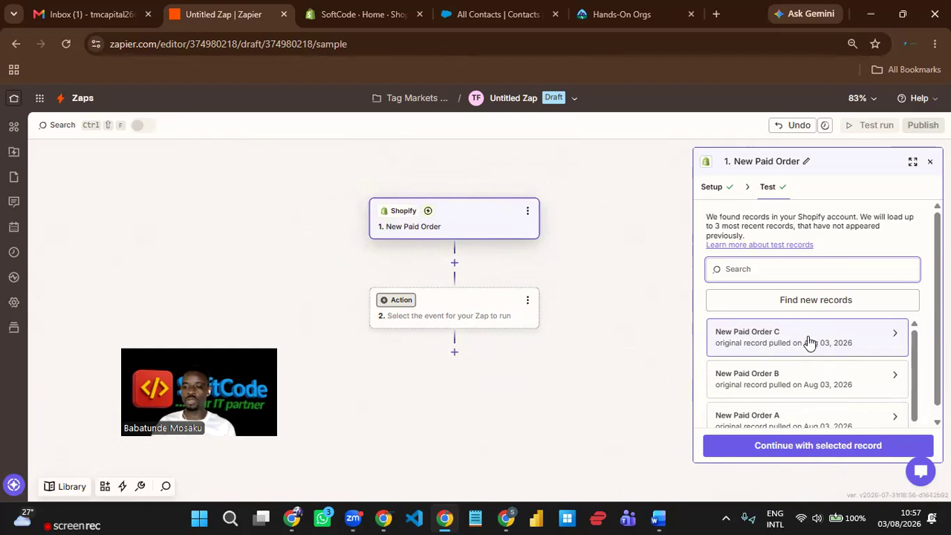
{"action": "scroll", "coordinate": [829, 365], "scroll_direction": "down", "scroll_amount": 1}
{"action": "scroll", "coordinate": [830, 357], "scroll_direction": "up", "scroll_amount": 1}
{"action": "mouse_move", "coordinate": [843, 346]}
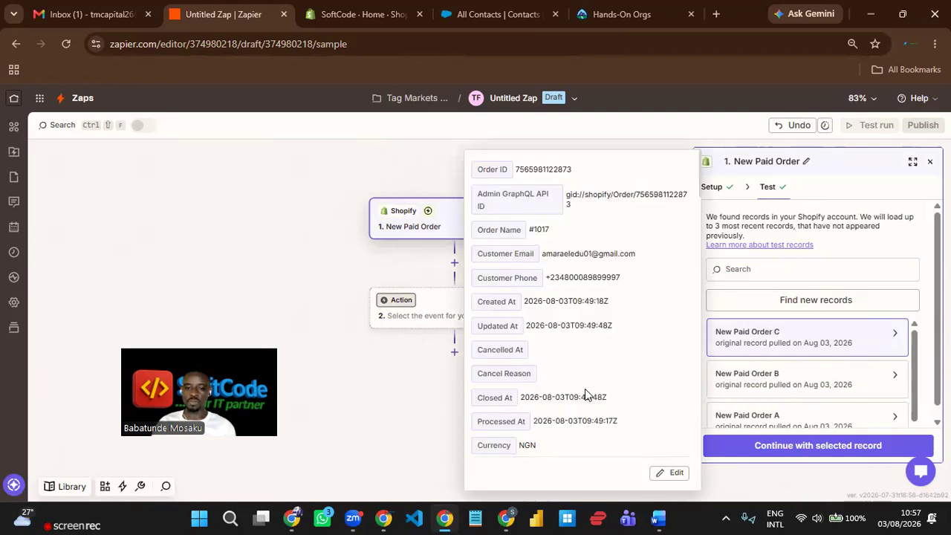
{"action": "scroll", "coordinate": [598, 342], "scroll_direction": "down", "scroll_amount": 3}
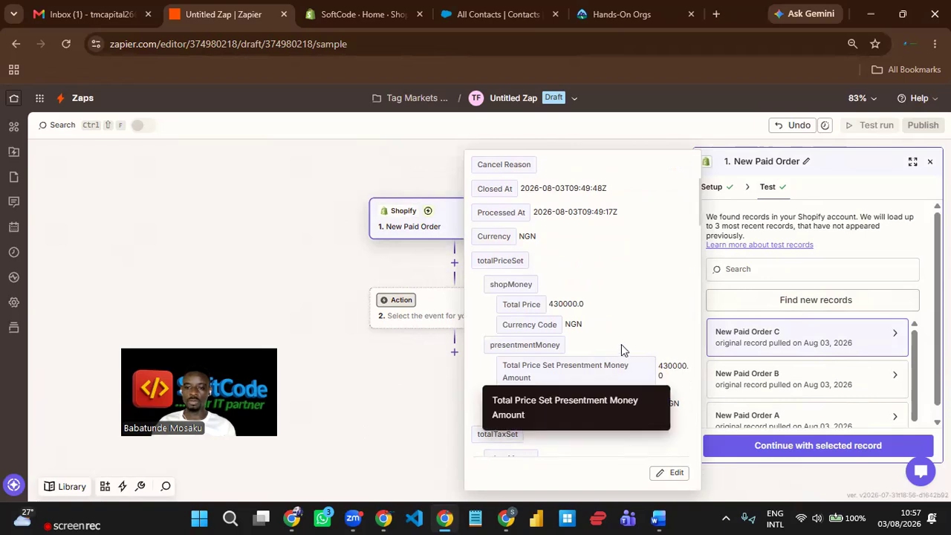
{"action": "scroll", "coordinate": [624, 346], "scroll_direction": "up", "scroll_amount": 4}
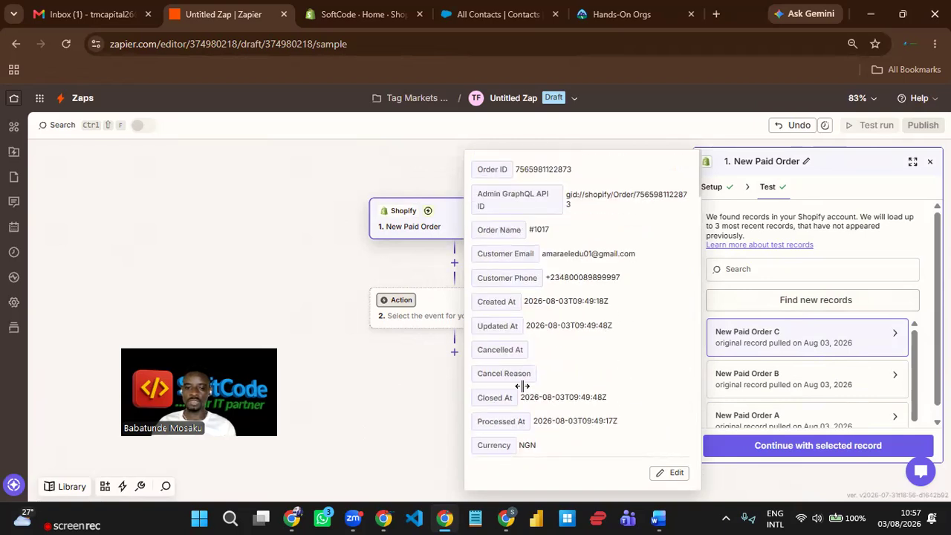
{"action": "left_click", "coordinate": [416, 386]}
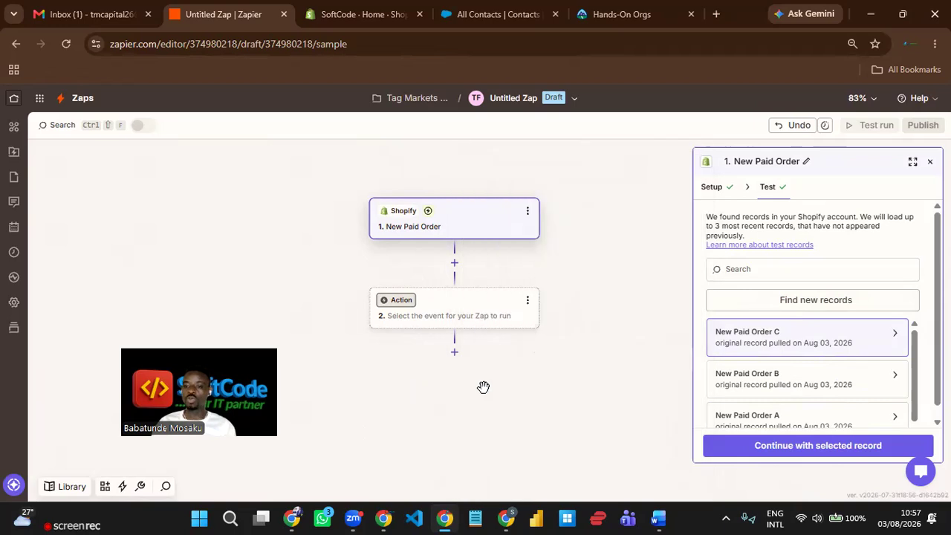
- Continue with the selected sample order and add Salesforce as the Zap's step 2
{"action": "left_click", "coordinate": [814, 451]}
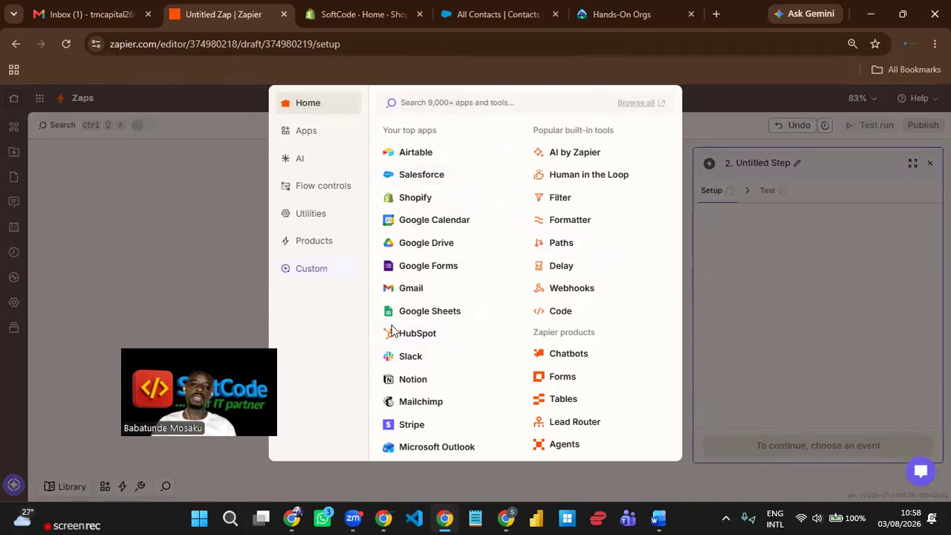
{"action": "left_click", "coordinate": [439, 176]}
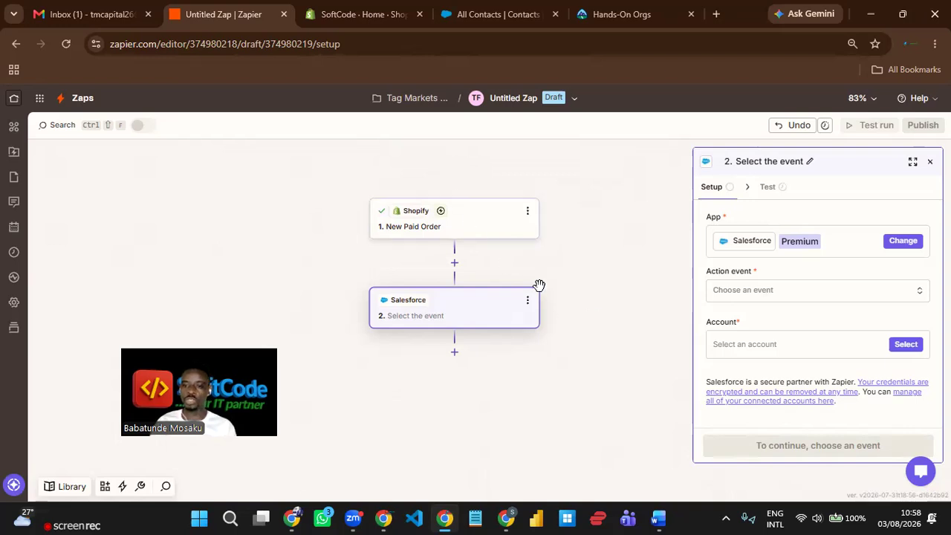
- Set the Salesforce action event to Create Record, searching 'crea'
{"action": "left_click", "coordinate": [748, 295]}
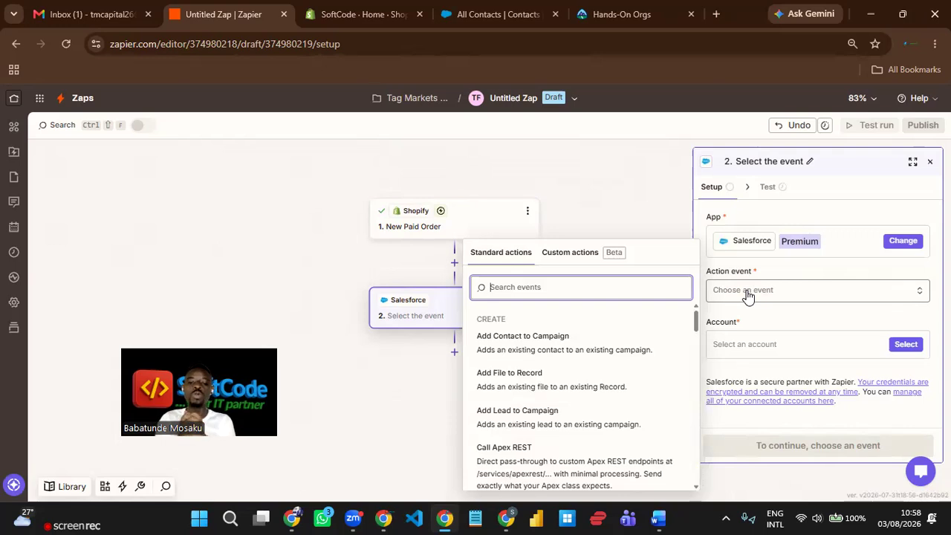
{"action": "type", "text": "crea"}
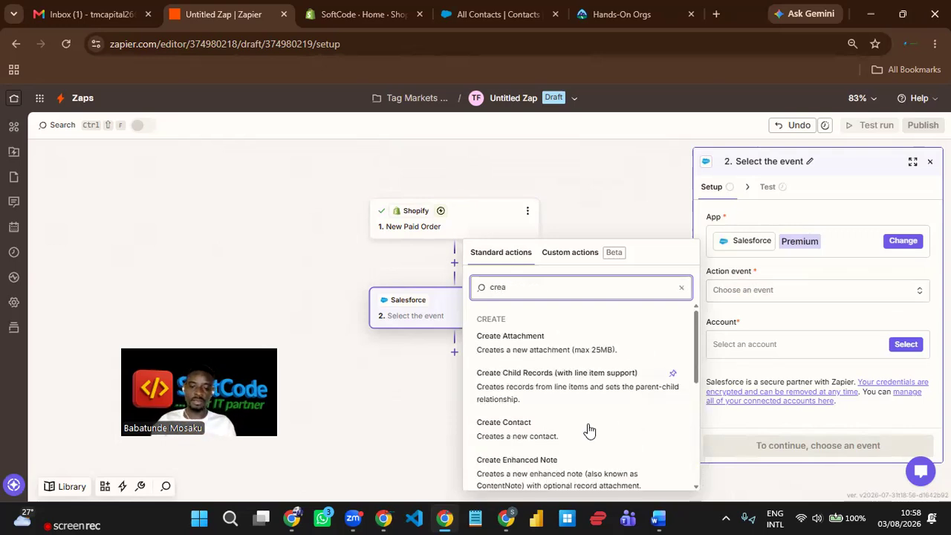
{"action": "scroll", "coordinate": [584, 382], "scroll_direction": "down", "scroll_amount": 3}
{"action": "scroll", "coordinate": [581, 391], "scroll_direction": "down", "scroll_amount": 2}
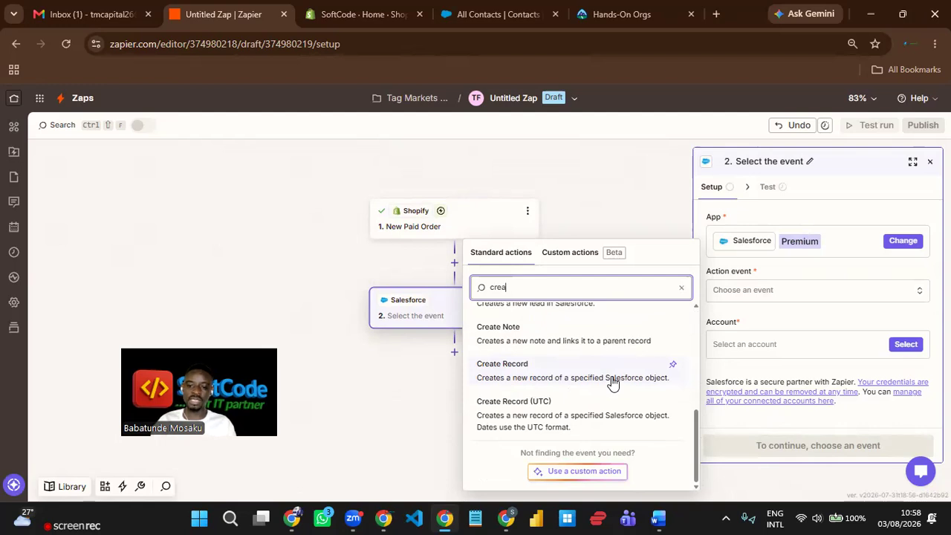
{"action": "left_click", "coordinate": [591, 378]}
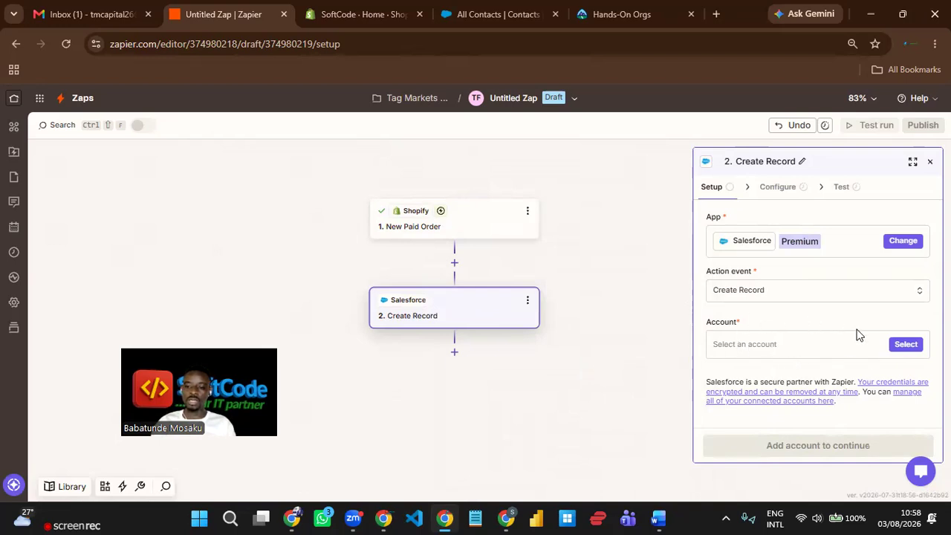
- Select the first connected Salesforce account and continue to the record fields
{"action": "left_click", "coordinate": [905, 348]}
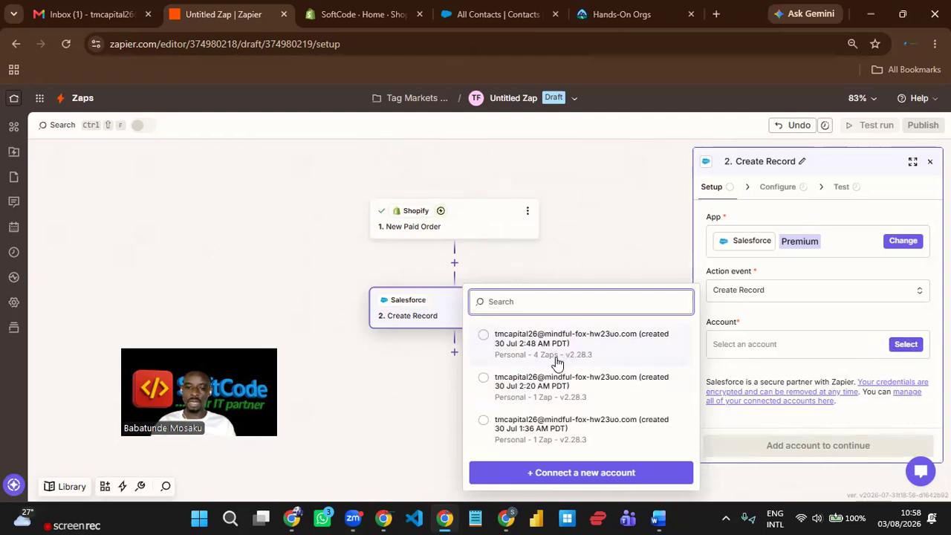
{"action": "left_click", "coordinate": [556, 357]}
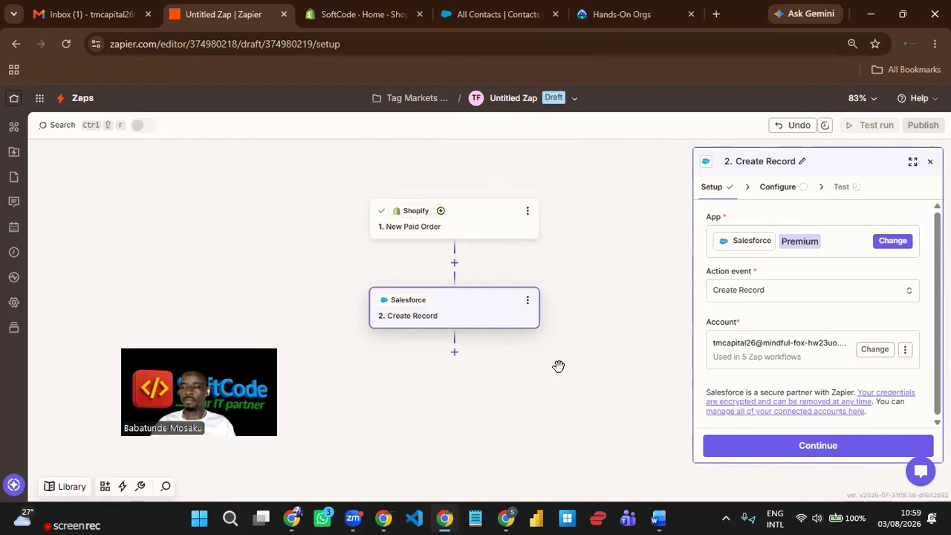
{"action": "left_click", "coordinate": [850, 446]}
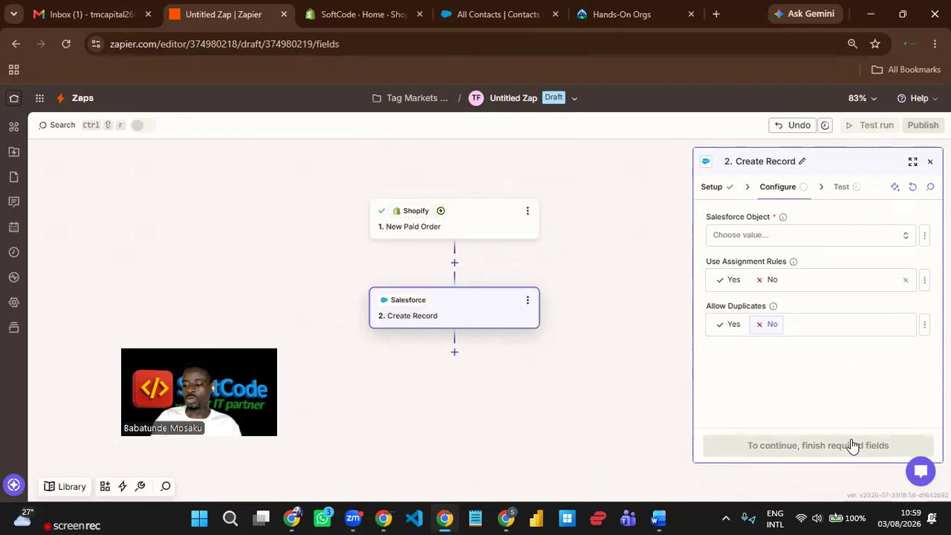
- Set the Salesforce Object to Opportunity after searching 'oppor'
{"action": "left_click", "coordinate": [801, 244]}
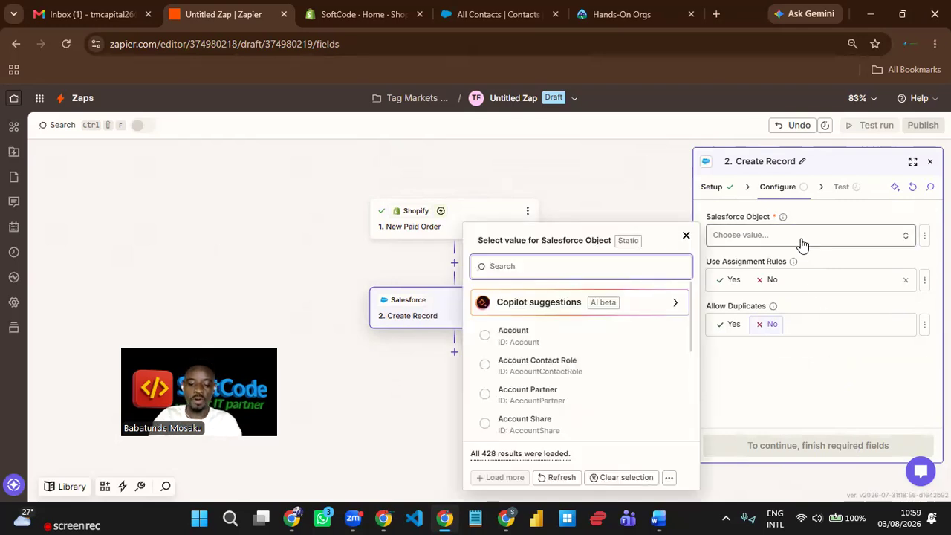
{"action": "type", "text": "oppor"}
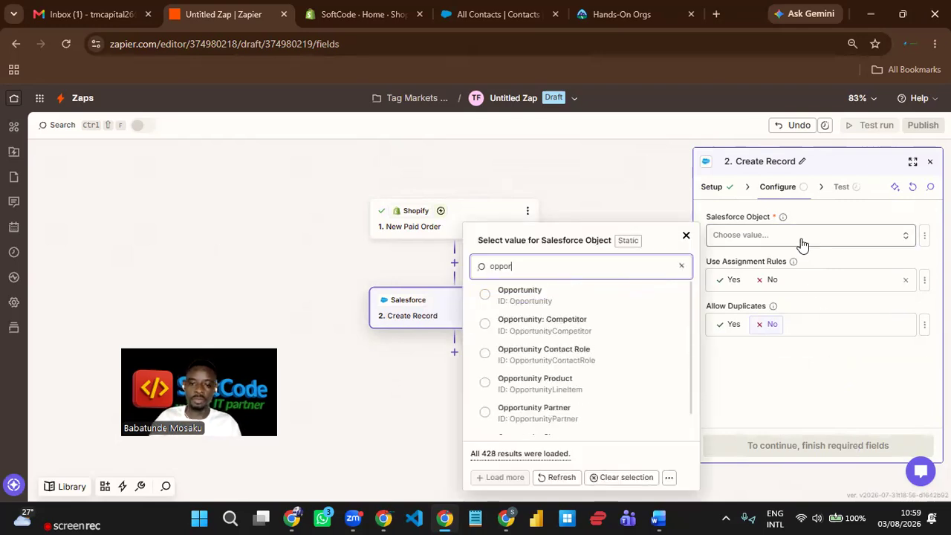
{"action": "left_click", "coordinate": [536, 306]}
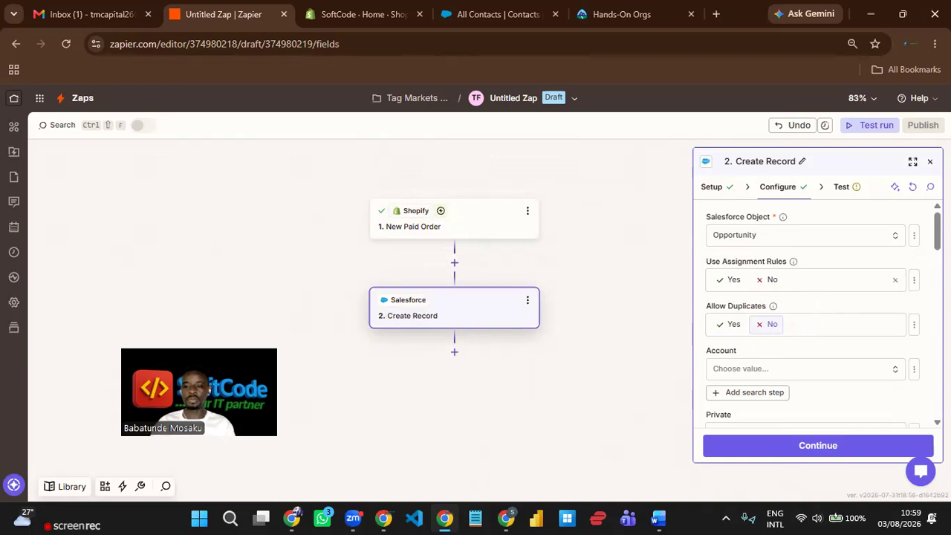
- Set Allow Duplicates to No and briefly view the Shopify order data for Name
{"action": "scroll", "coordinate": [844, 305], "scroll_direction": "down", "scroll_amount": 1}
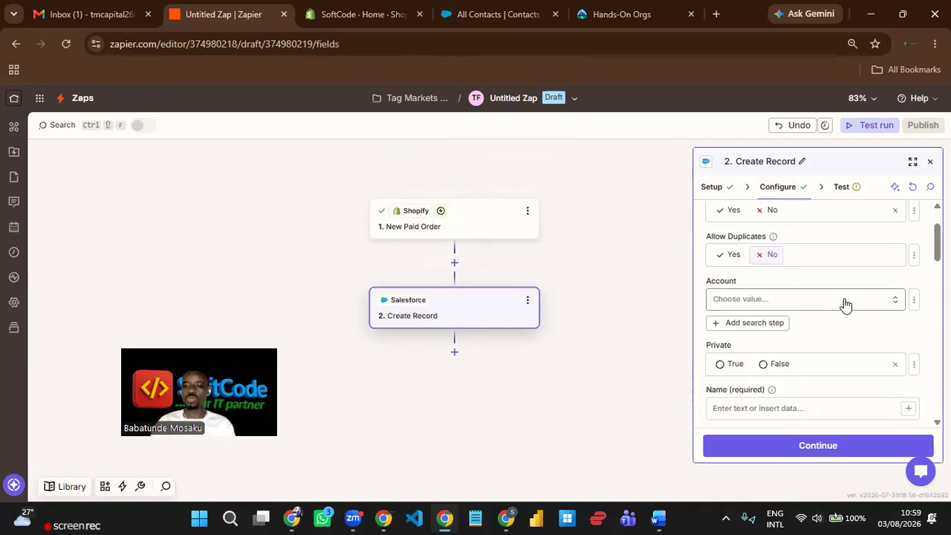
{"action": "left_click", "coordinate": [768, 256]}
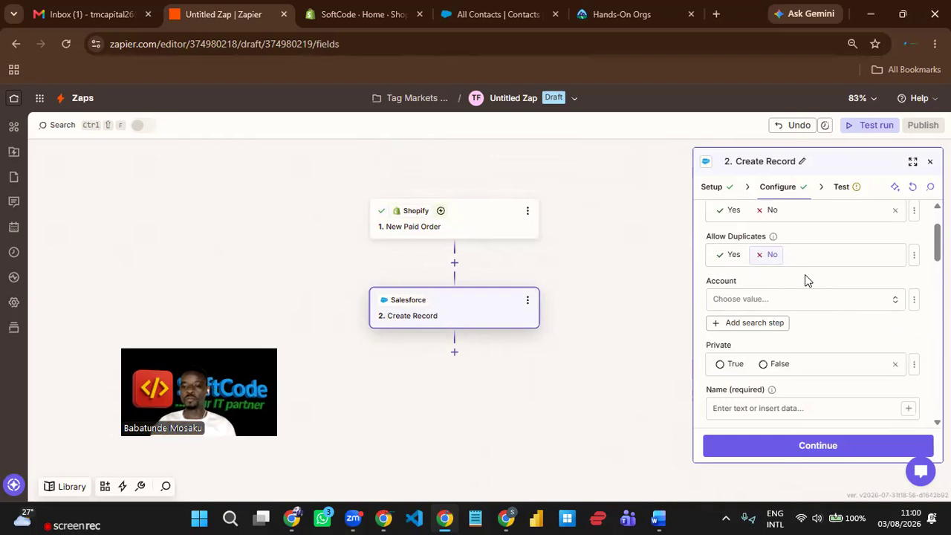
{"action": "scroll", "coordinate": [810, 279], "scroll_direction": "down", "scroll_amount": 1}
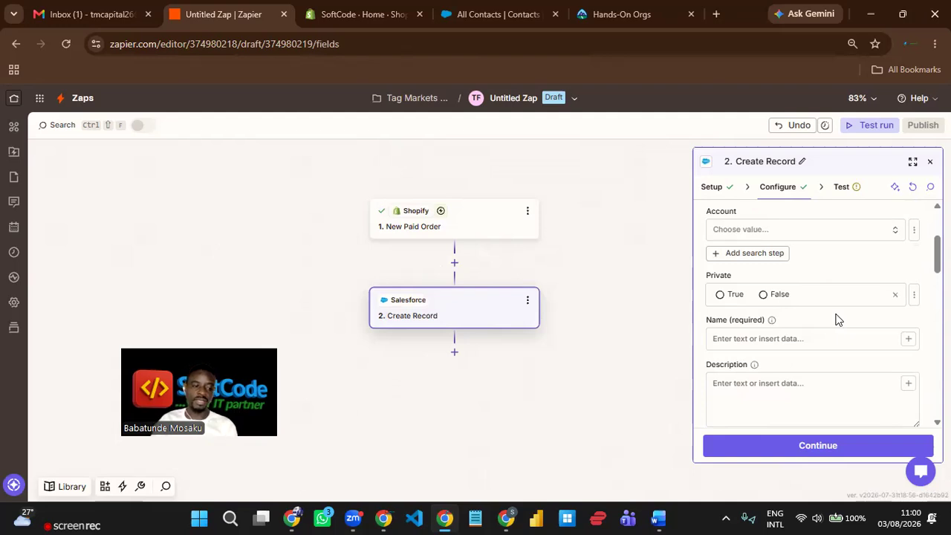
{"action": "scroll", "coordinate": [838, 309], "scroll_direction": "down", "scroll_amount": 1}
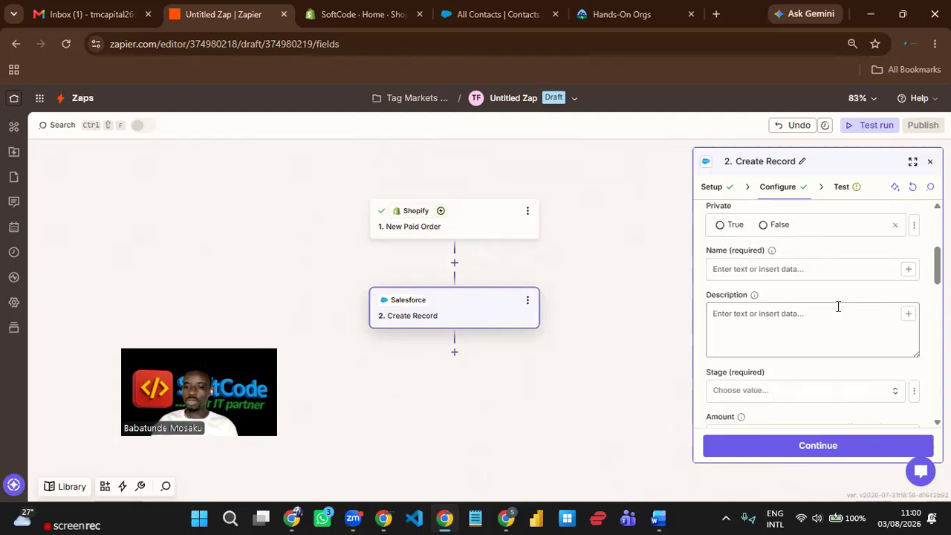
{"action": "left_click", "coordinate": [908, 271]}
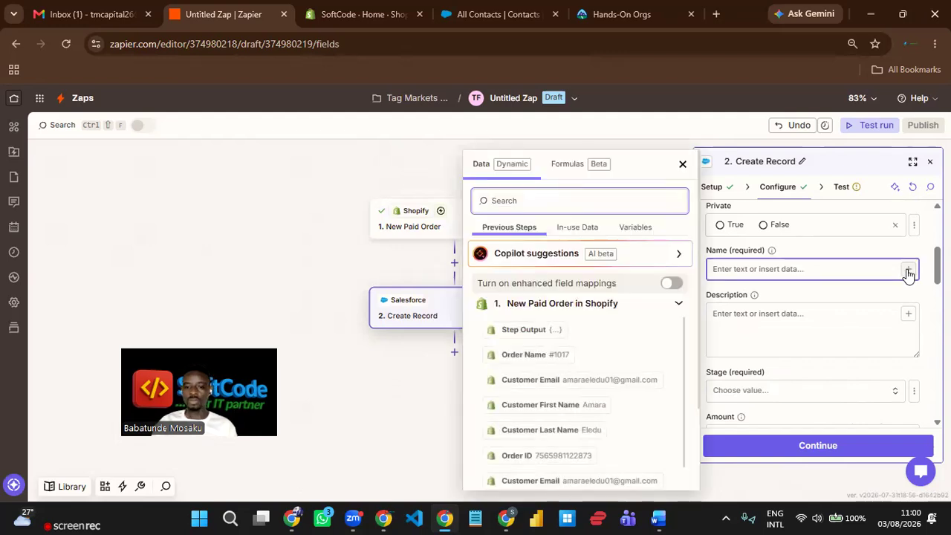
{"action": "left_click", "coordinate": [841, 251]}
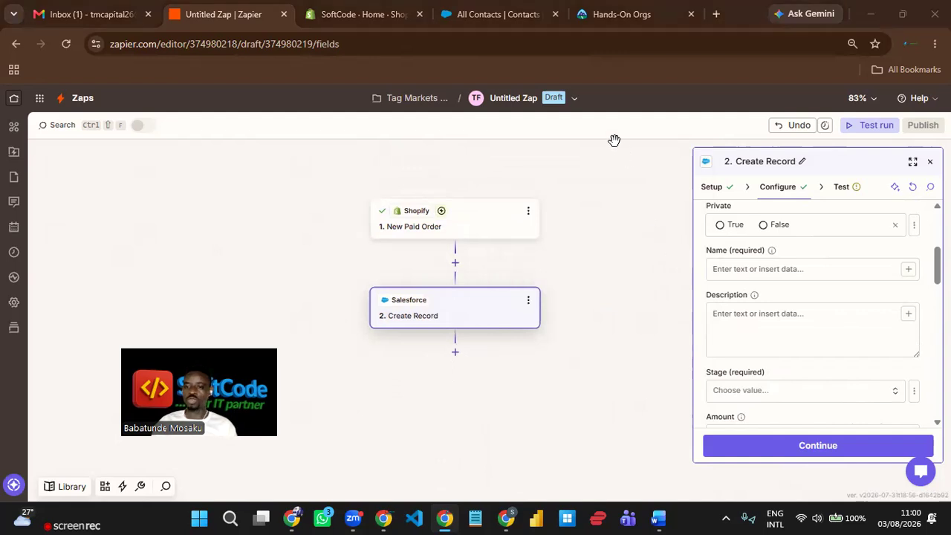
- Reopen the Shopify order #1017 data list for the required Name field
{"action": "scroll", "coordinate": [840, 307], "scroll_direction": "up", "scroll_amount": 5}
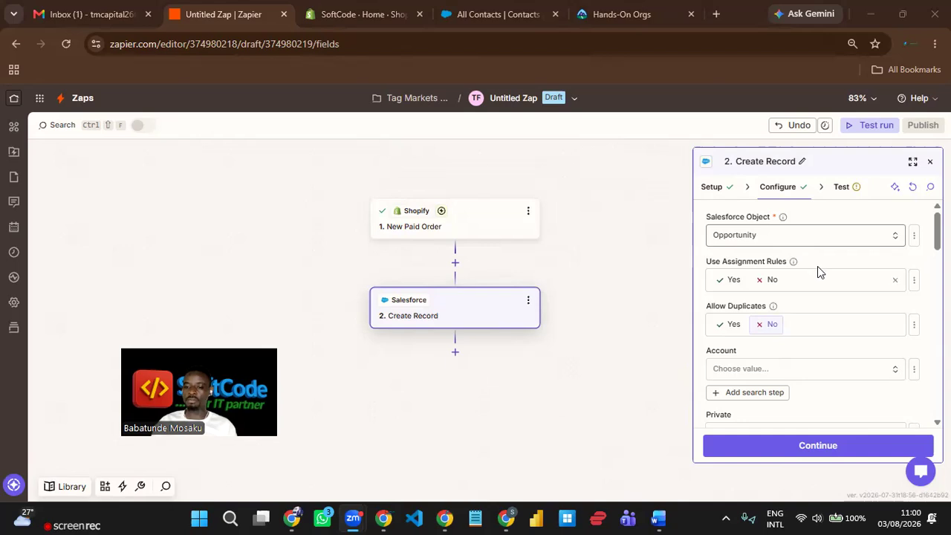
{"action": "scroll", "coordinate": [817, 268], "scroll_direction": "down", "scroll_amount": 2}
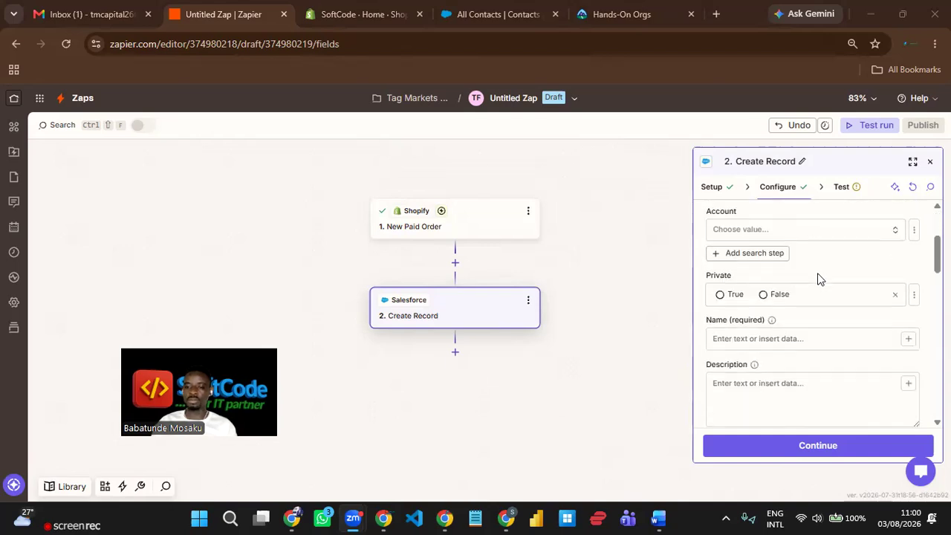
{"action": "scroll", "coordinate": [818, 279], "scroll_direction": "down", "scroll_amount": 1}
{"action": "scroll", "coordinate": [822, 278], "scroll_direction": "up", "scroll_amount": 1}
{"action": "scroll", "coordinate": [828, 297], "scroll_direction": "up", "scroll_amount": 2}
{"action": "scroll", "coordinate": [829, 297], "scroll_direction": "down", "scroll_amount": 5}
{"action": "scroll", "coordinate": [829, 296], "scroll_direction": "up", "scroll_amount": 2}
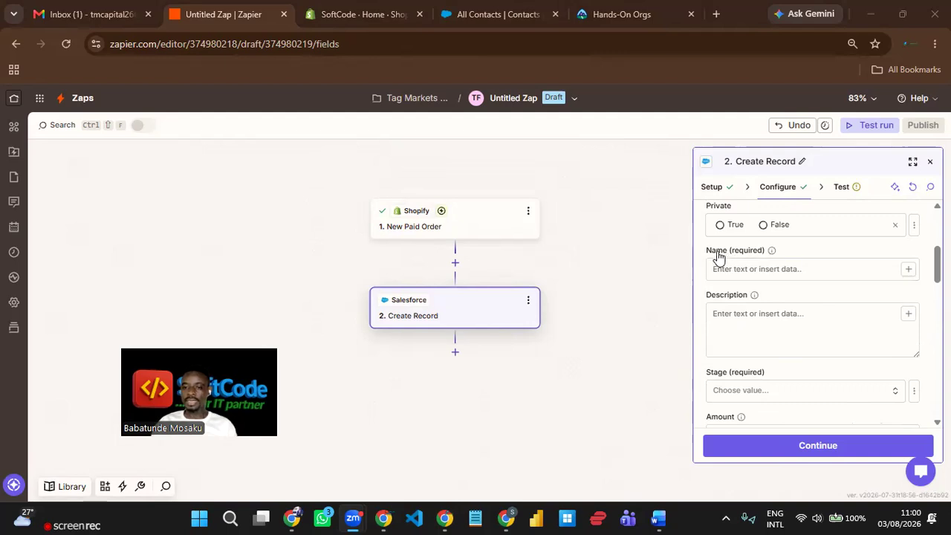
{"action": "left_click", "coordinate": [908, 271]}
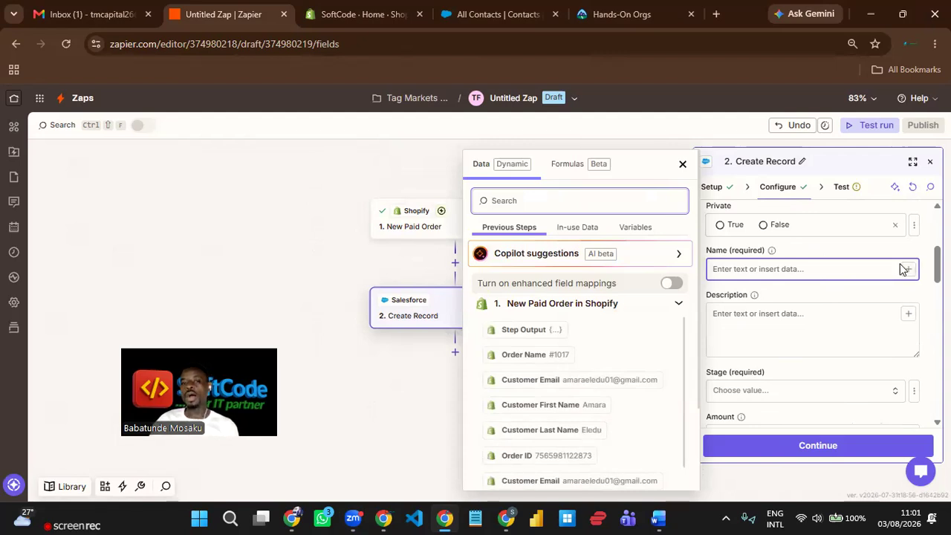
{"action": "left_click", "coordinate": [511, 17]}
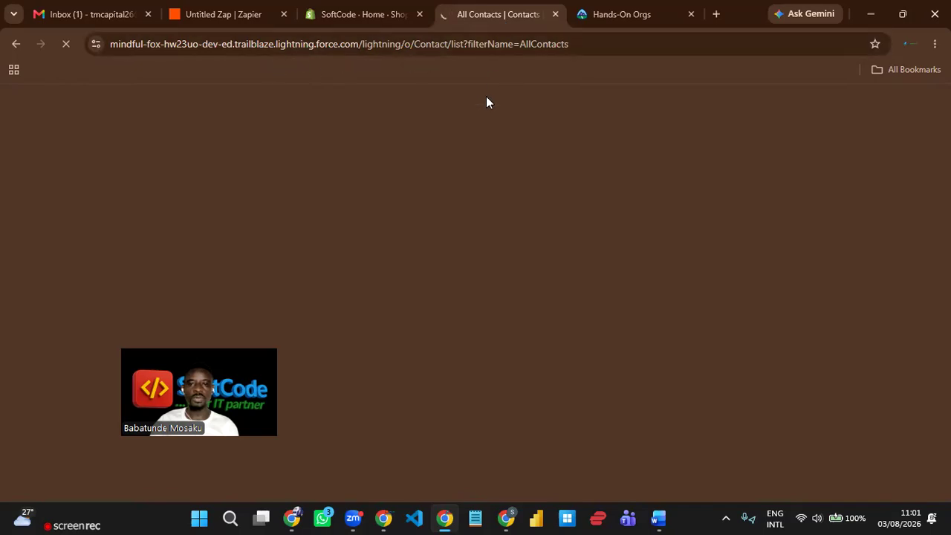
{"action": "left_click", "coordinate": [348, 17]}
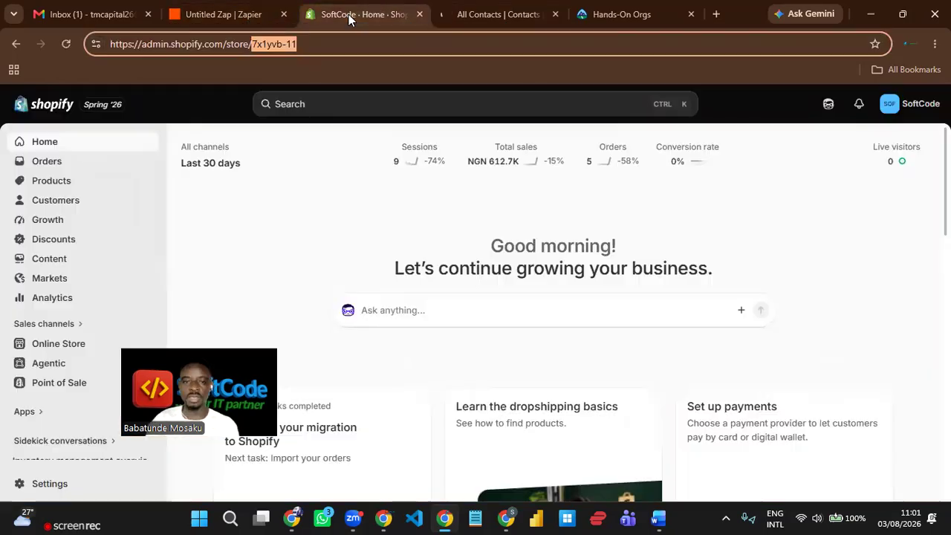
{"action": "left_click", "coordinate": [222, 15]}
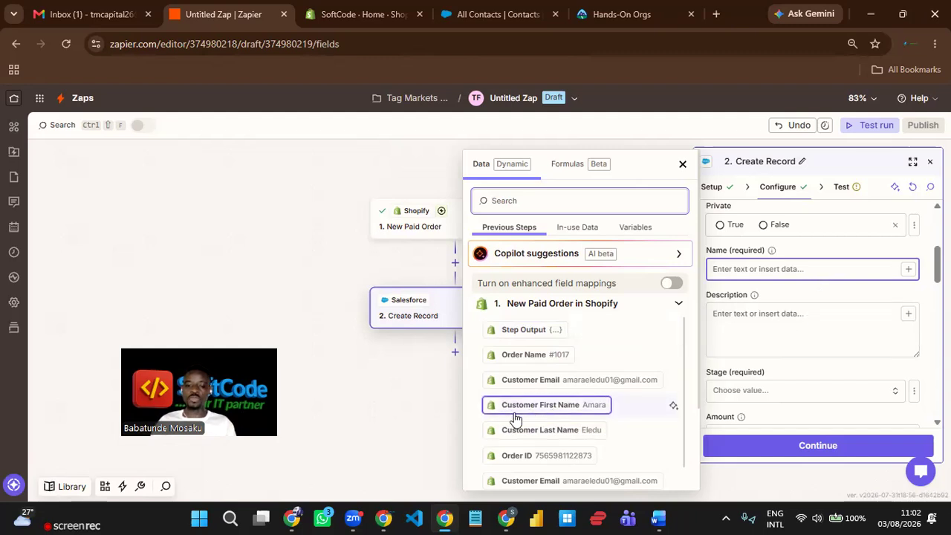
- Map Name as Customer First Name-Customer Last Name-Order Name, joined by hyphens
{"action": "left_click", "coordinate": [592, 412]}
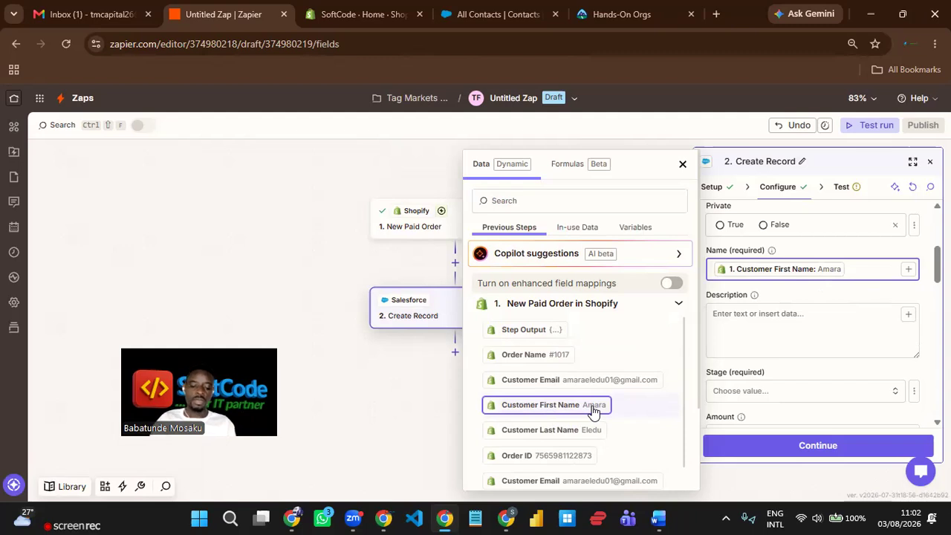
{"action": "type", "text": "-"}
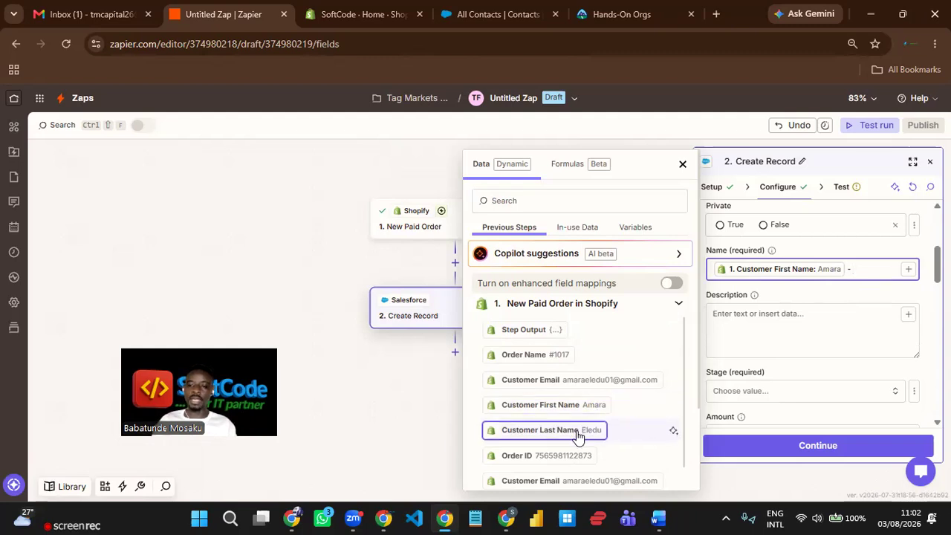
{"action": "left_click", "coordinate": [578, 437]}
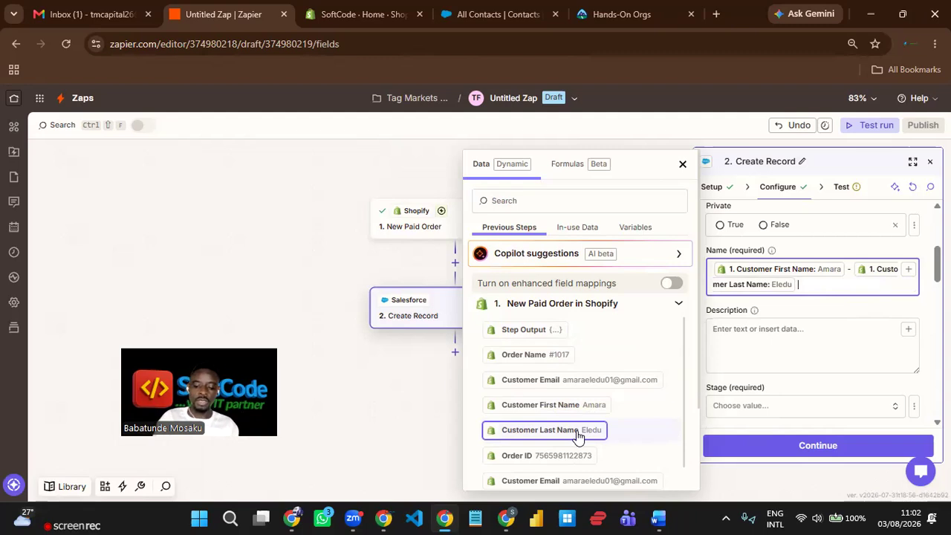
{"action": "type", "text": "-"}
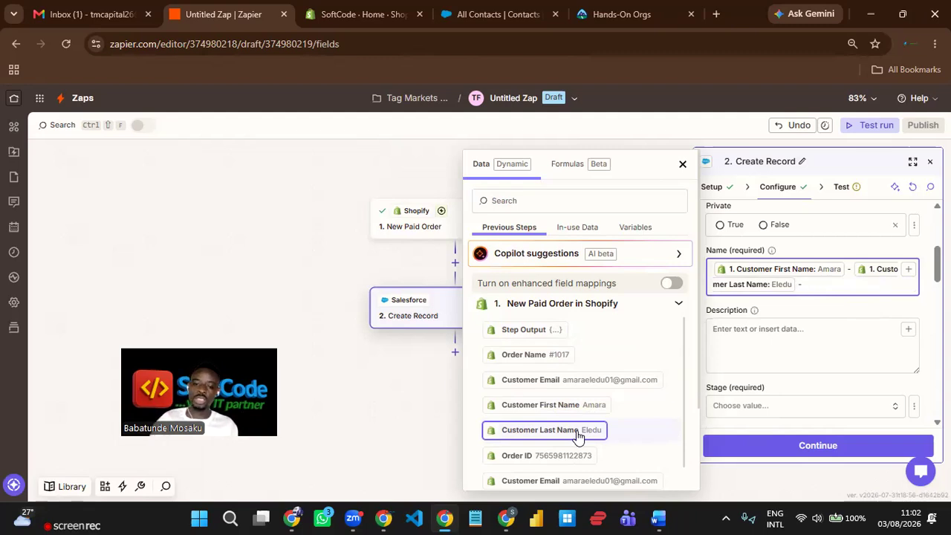
{"action": "left_click", "coordinate": [548, 363]}
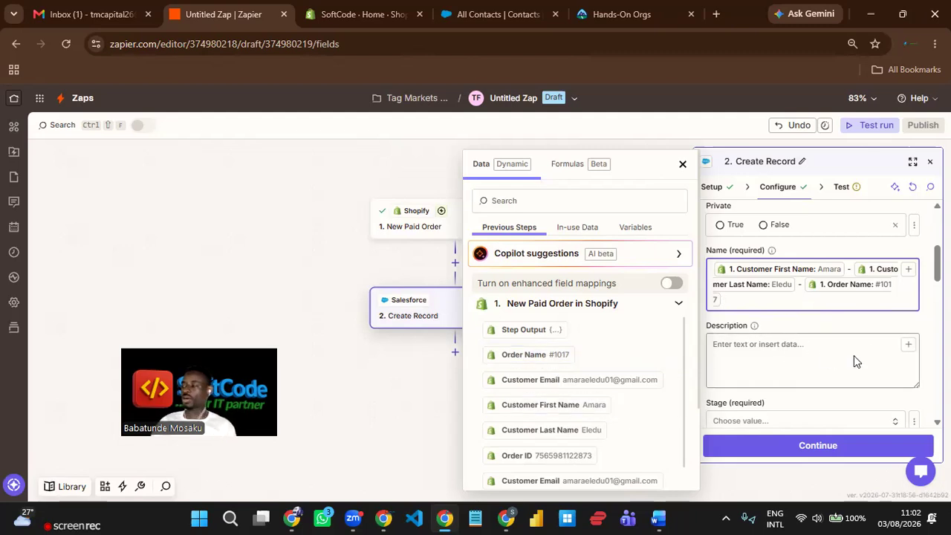
- Map Description as the Shopify Line Item Name, a hyphen, then the Order Name
{"action": "left_click", "coordinate": [908, 343]}
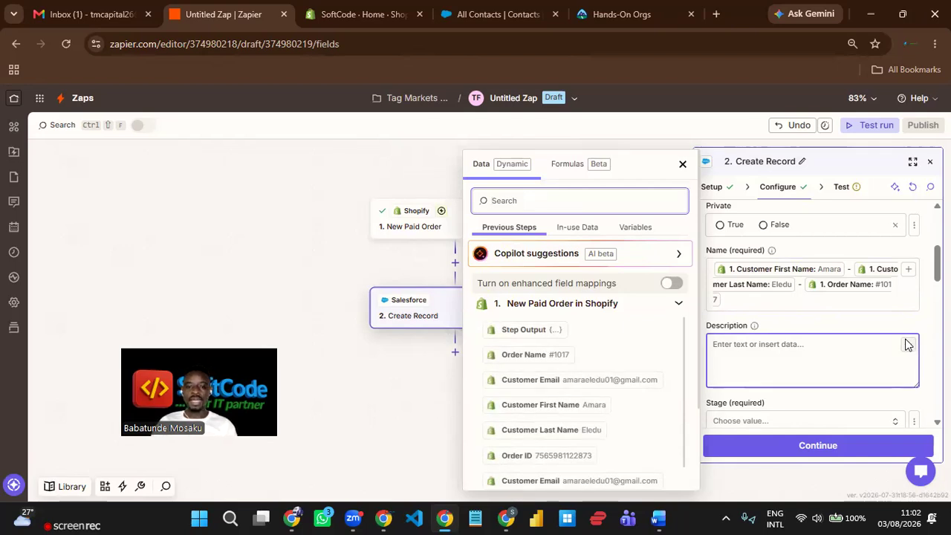
{"action": "type", "text": "line"}
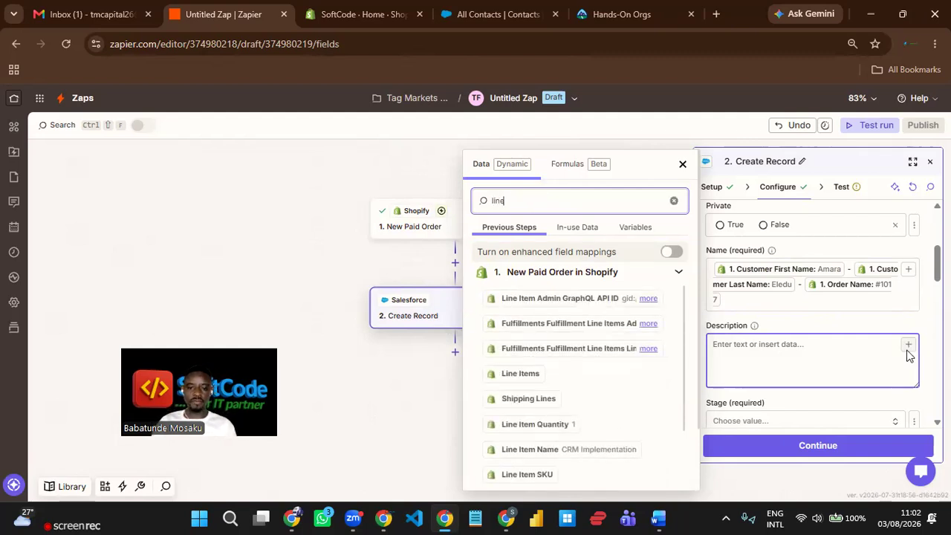
{"action": "left_click", "coordinate": [583, 457]}
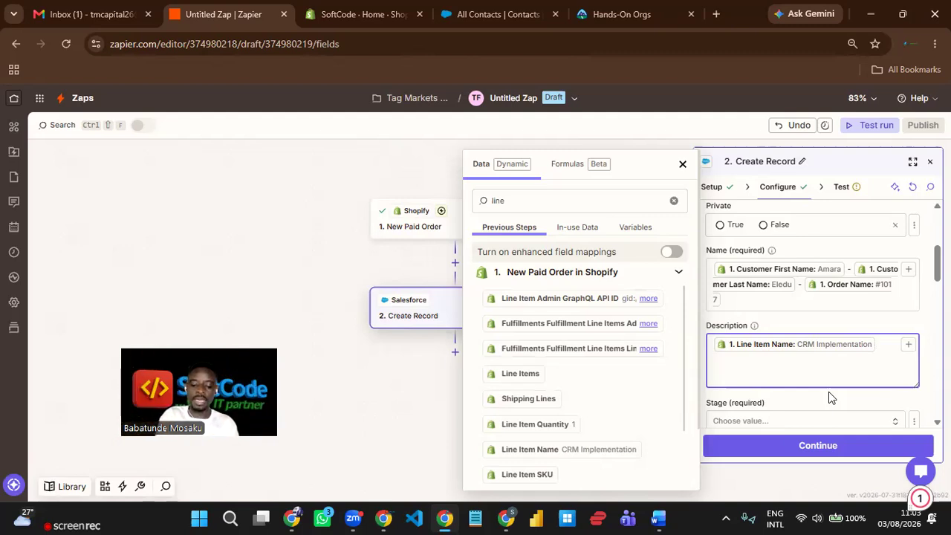
{"action": "type", "text": "-"}
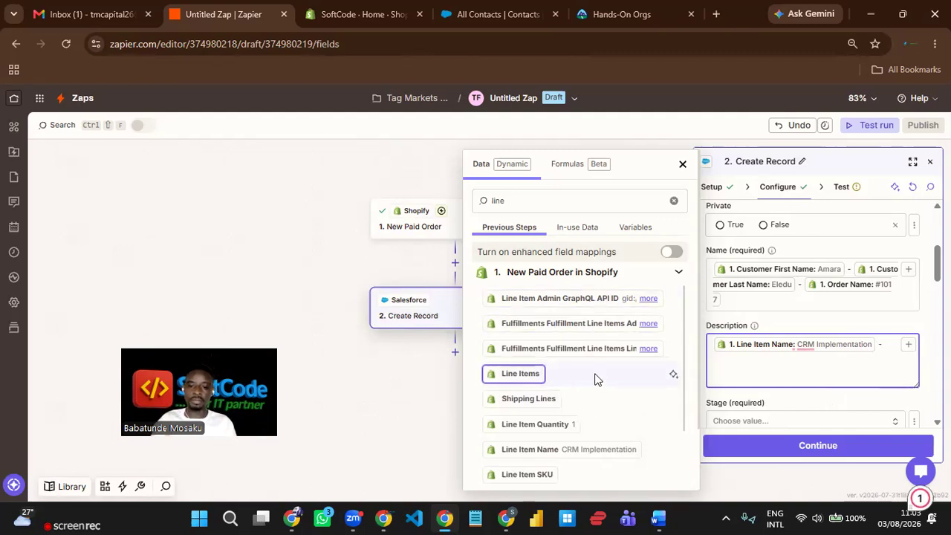
{"action": "left_click", "coordinate": [550, 200]}
{"action": "key", "text": "BackSpace"}
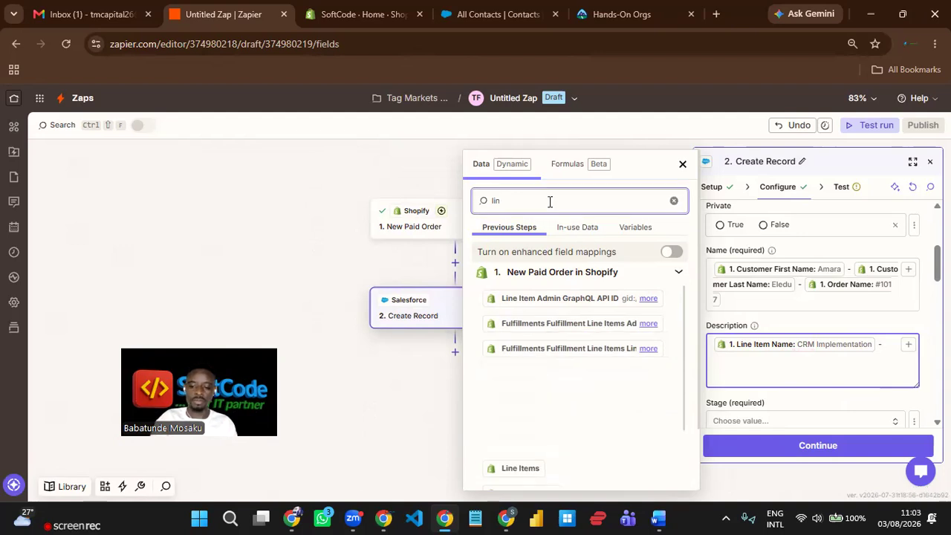
{"action": "key", "text": "BackSpace"}
{"action": "key", "text": "BackSpace"}
{"action": "key", "text": "BackSpace"}
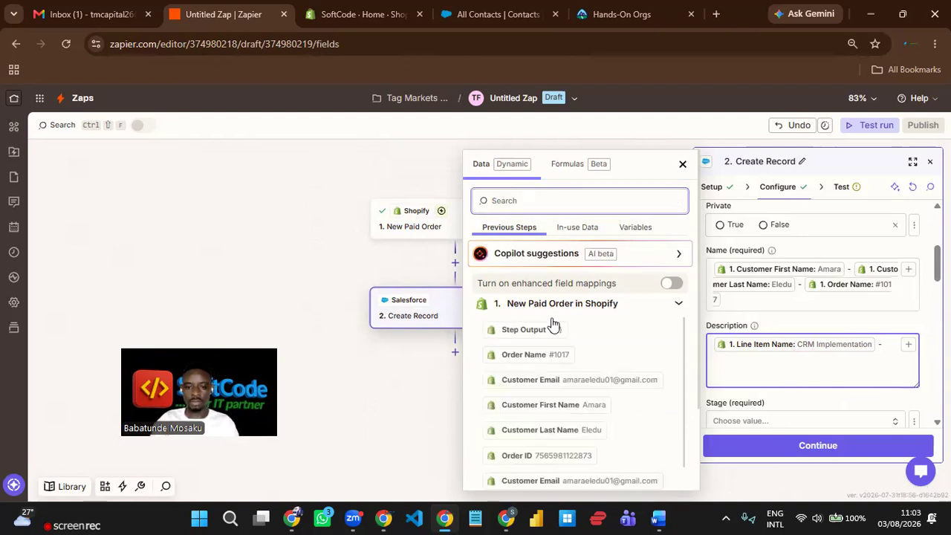
{"action": "left_click", "coordinate": [587, 357]}
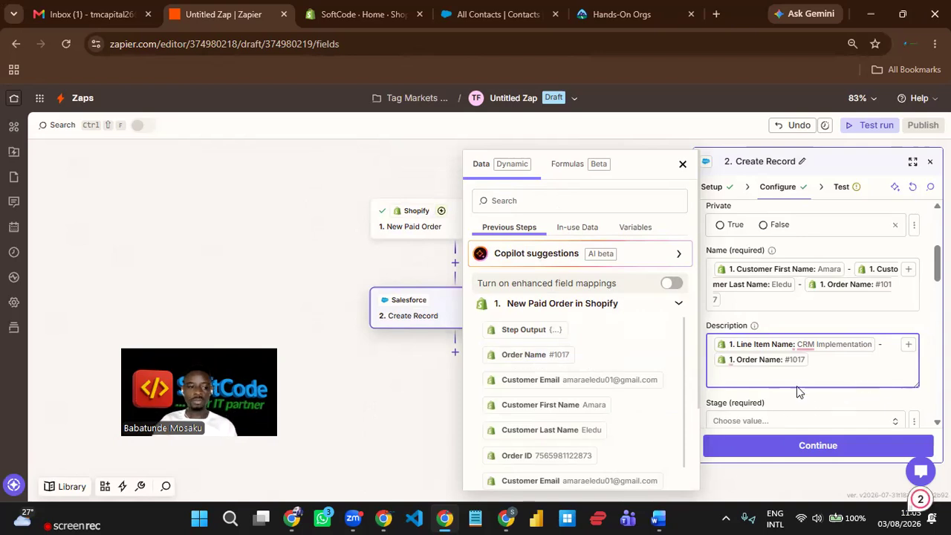
{"action": "scroll", "coordinate": [796, 386], "scroll_direction": "down", "scroll_amount": 2}
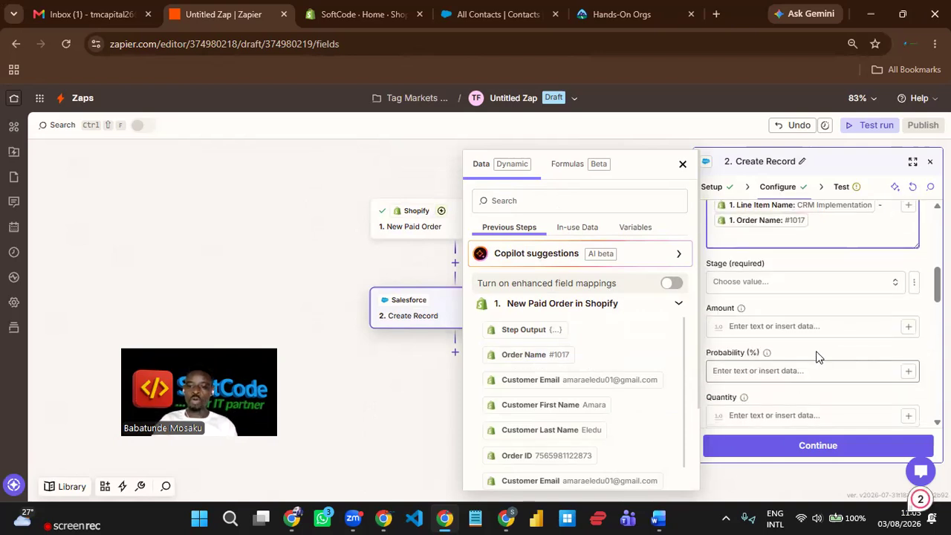
- Choose Closed Won as the opportunity Stage
{"action": "left_click", "coordinate": [823, 291]}
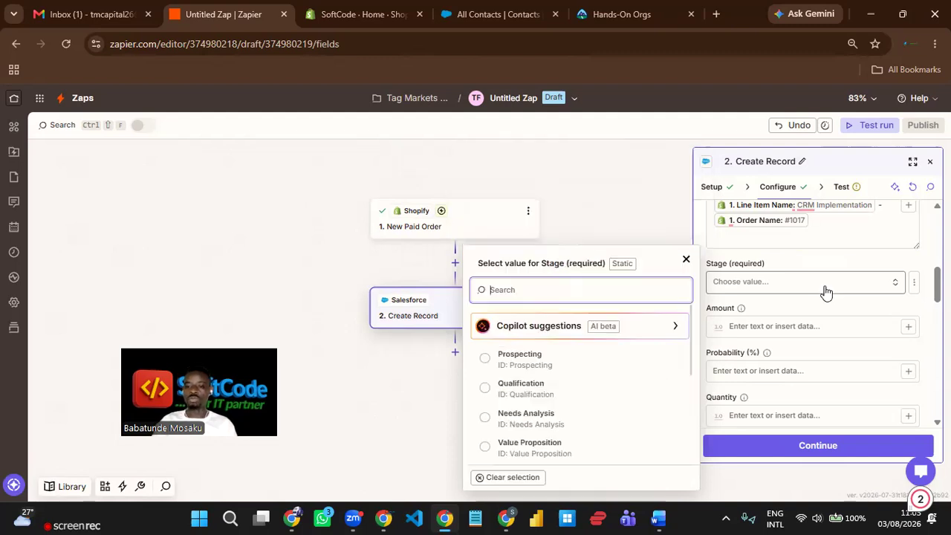
{"action": "scroll", "coordinate": [621, 390], "scroll_direction": "down", "scroll_amount": 3}
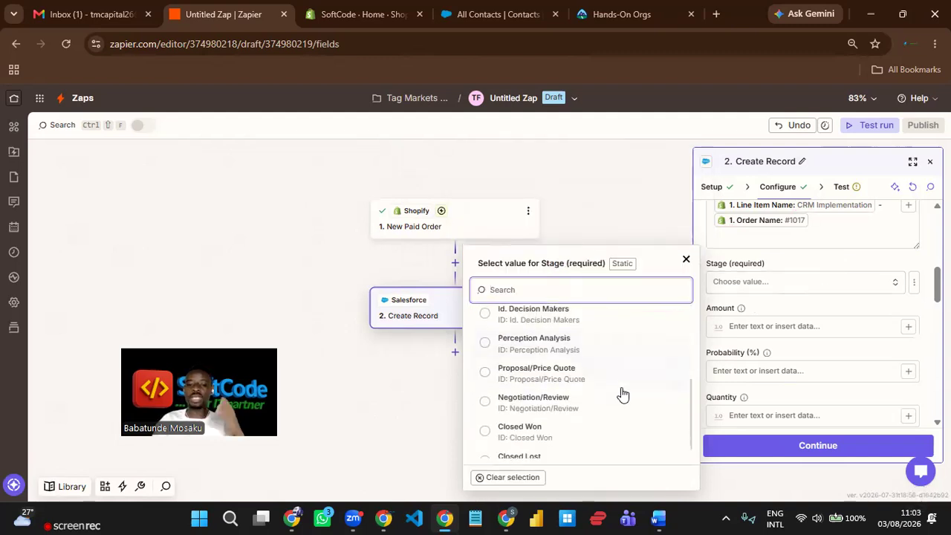
{"action": "left_click", "coordinate": [554, 420]}
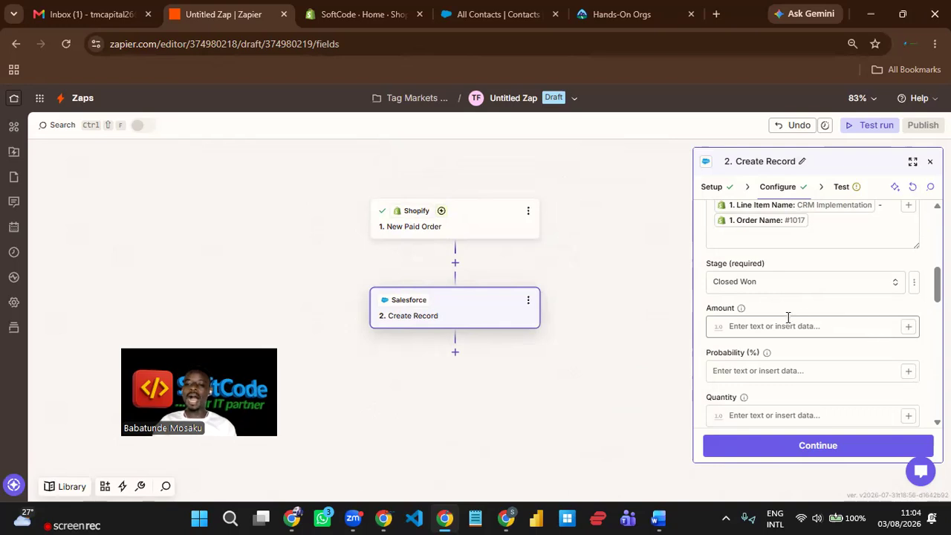
- Map Amount to the Shopify order's Total Price (430000.0)
{"action": "left_click", "coordinate": [908, 329]}
{"action": "left_click", "coordinate": [550, 199]}
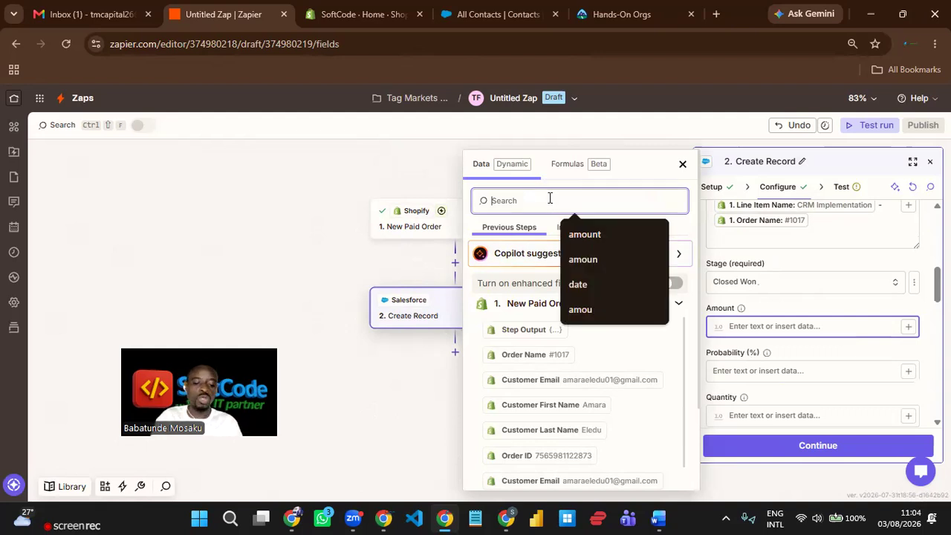
{"action": "type", "text": "total"}
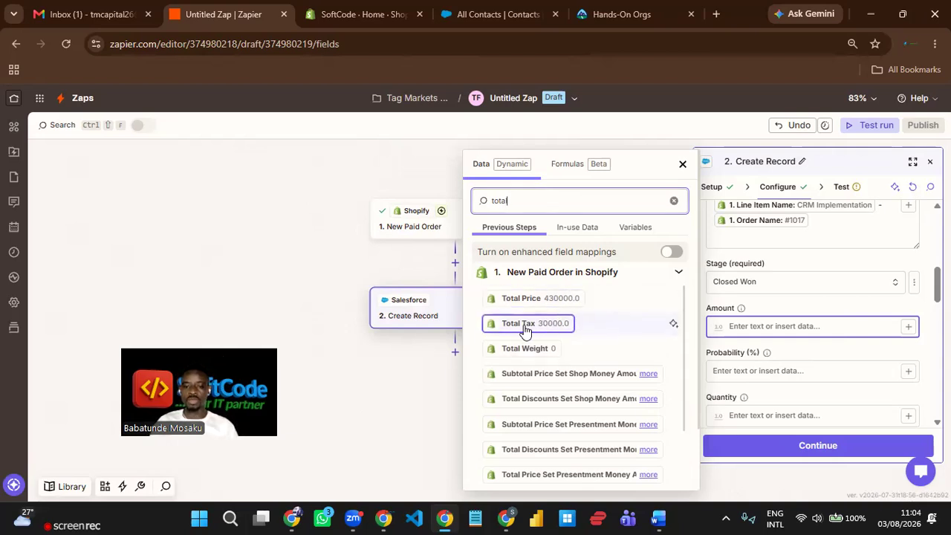
{"action": "left_click", "coordinate": [547, 303]}
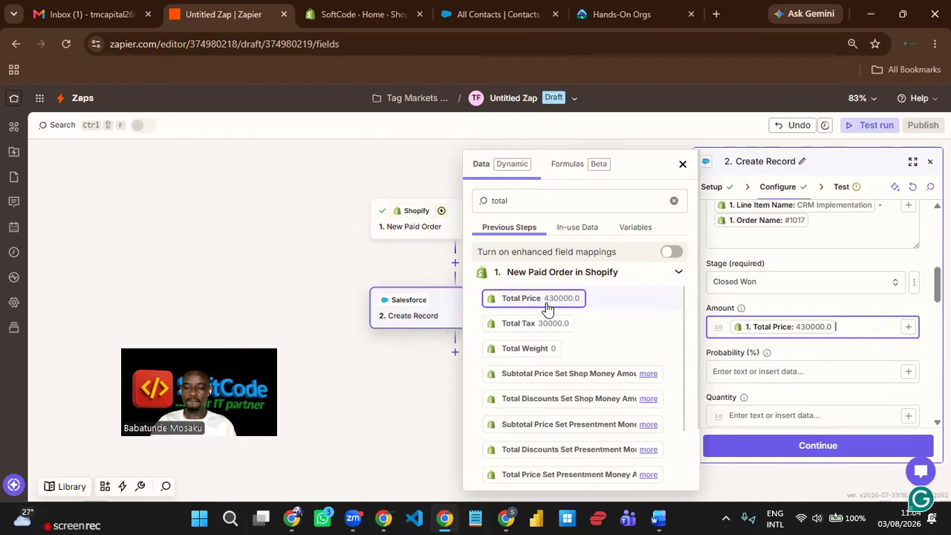
{"action": "left_click", "coordinate": [789, 258]}
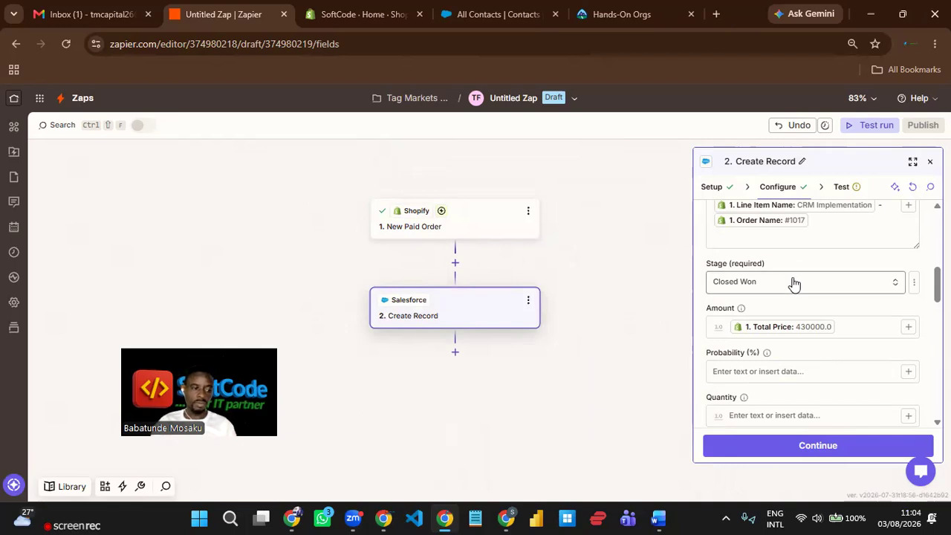
{"action": "scroll", "coordinate": [793, 284], "scroll_direction": "down", "scroll_amount": 1}
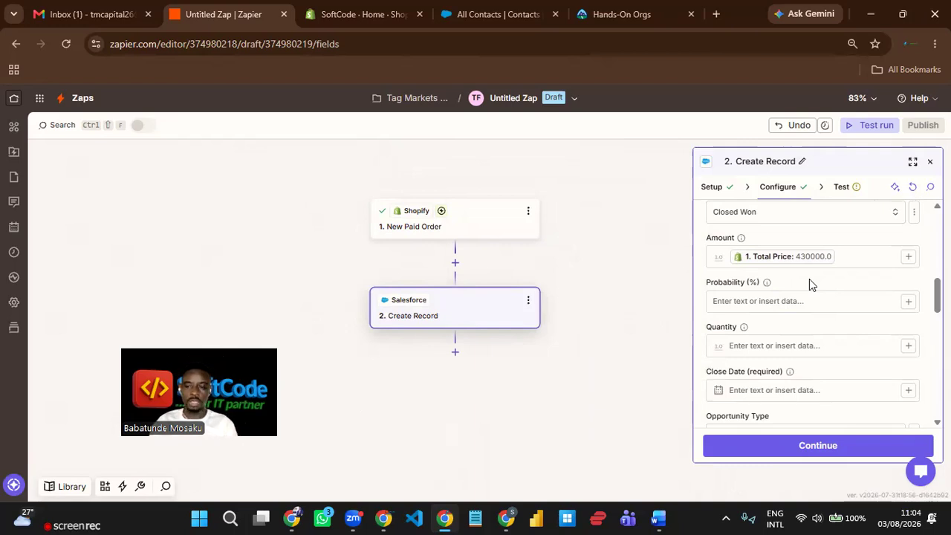
- Map the opportunity Quantity to the Shopify Line Item Quantity
{"action": "scroll", "coordinate": [806, 295], "scroll_direction": "down", "scroll_amount": 1}
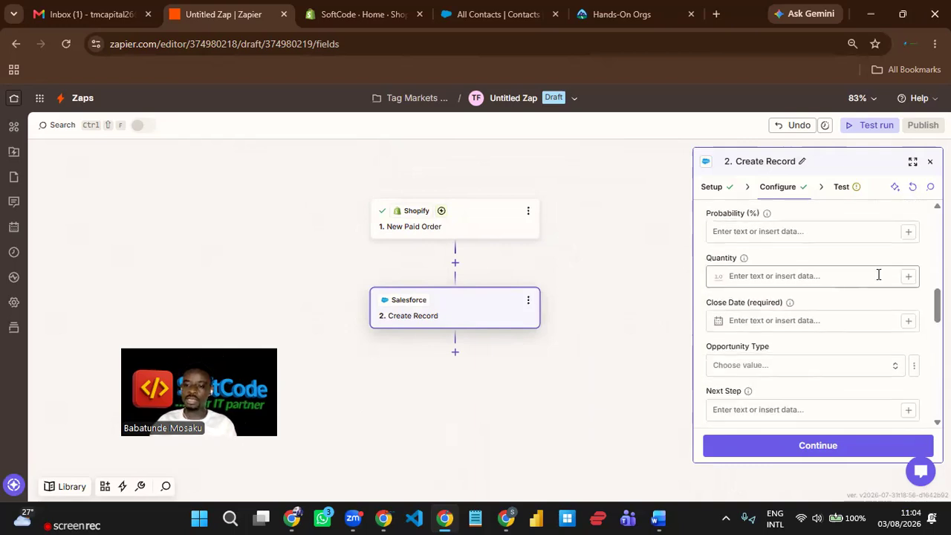
{"action": "left_click", "coordinate": [908, 277]}
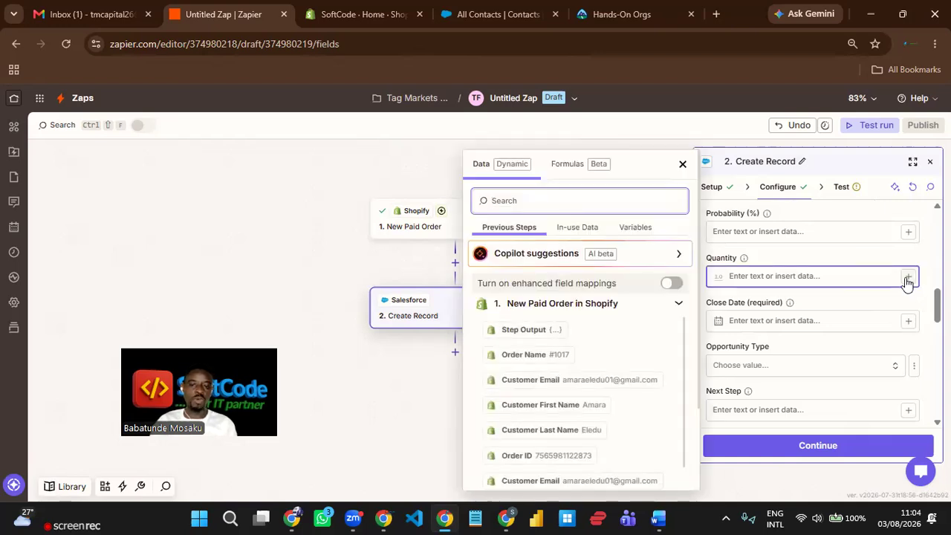
{"action": "type", "text": "line "}
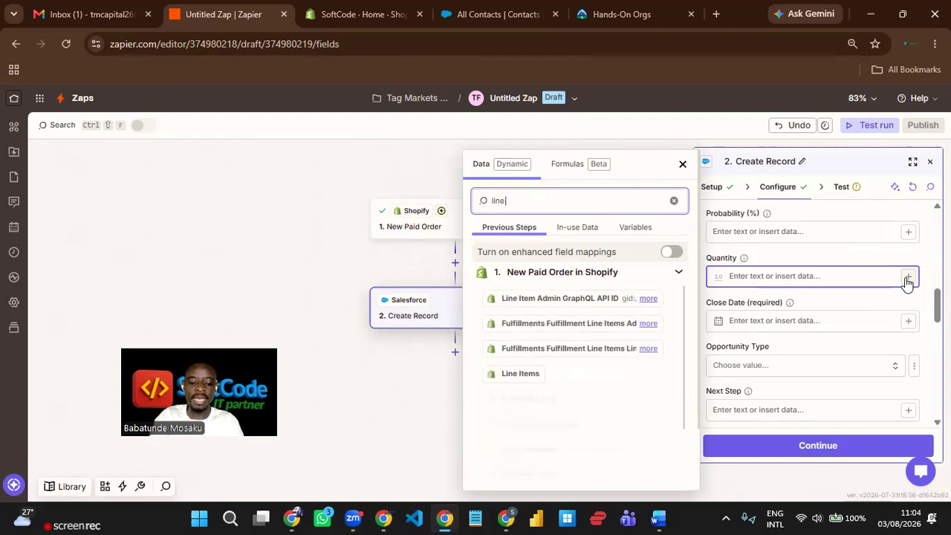
{"action": "type", "text": "it"}
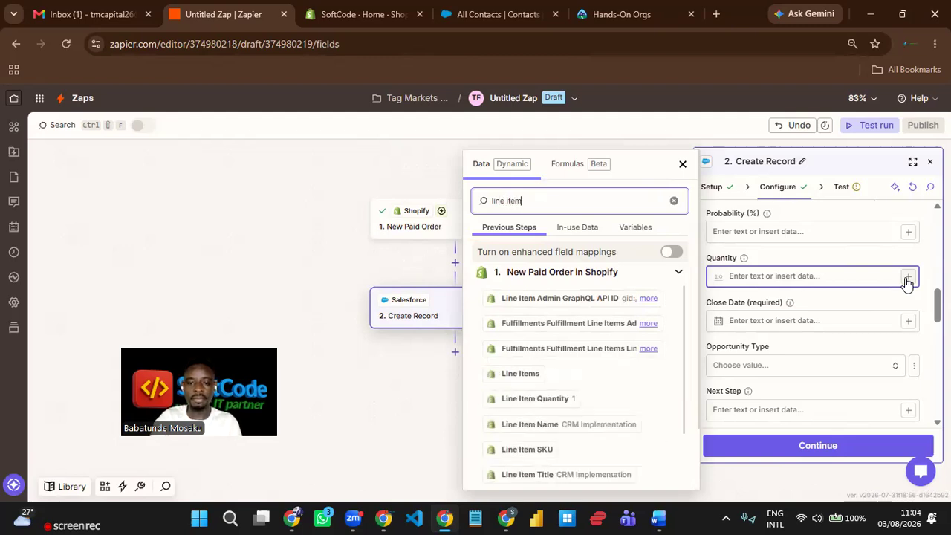
{"action": "type", "text": "em"}
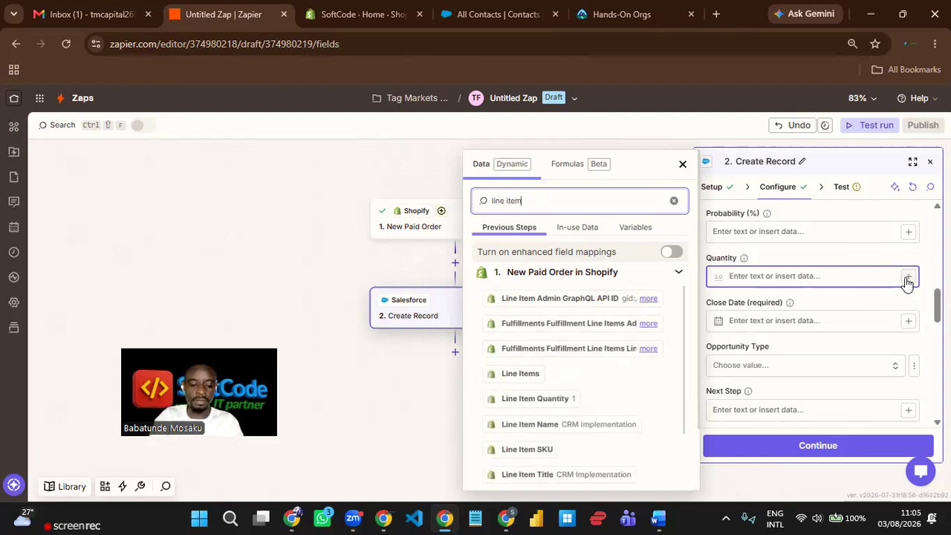
{"action": "type", "text": " qu"}
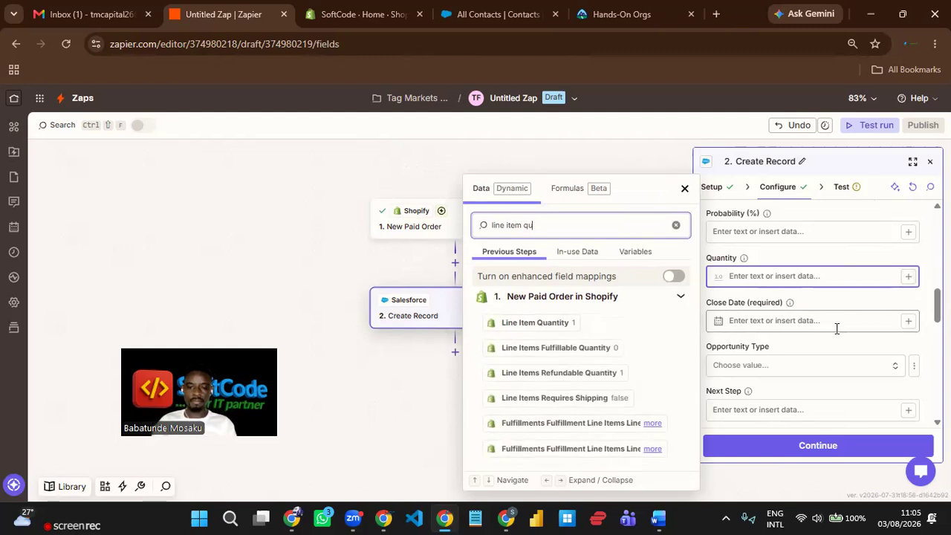
{"action": "left_click", "coordinate": [541, 327]}
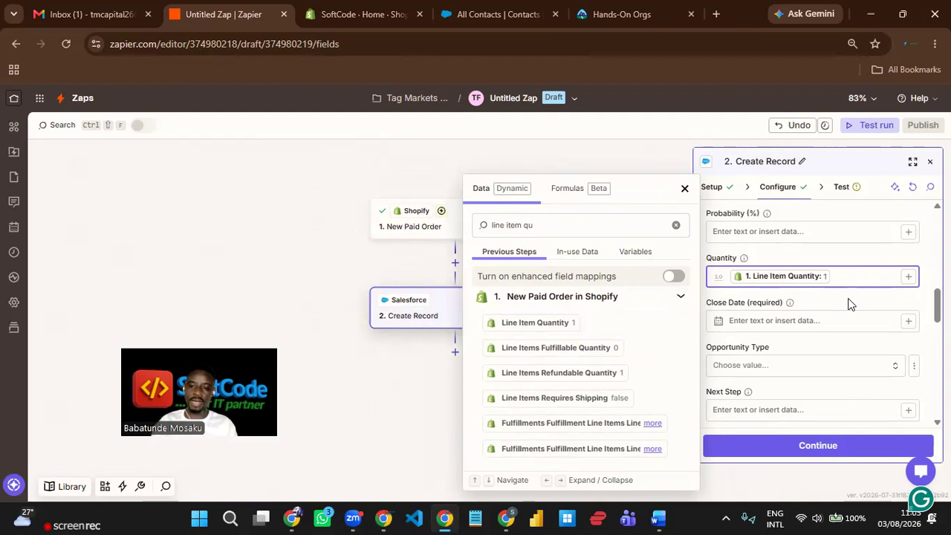
- Map the required Close Date to the order's Updated At timestamp
{"action": "left_click", "coordinate": [908, 322]}
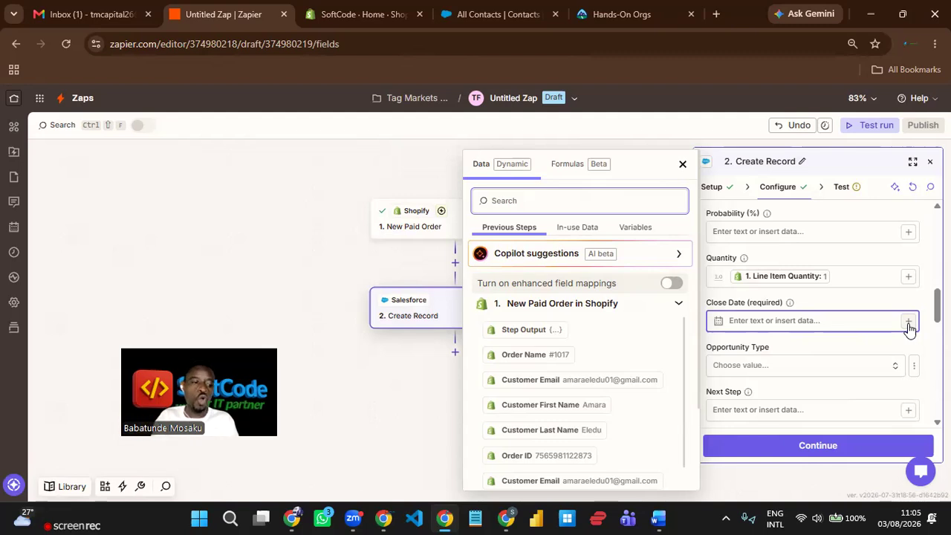
{"action": "type", "text": "upad"}
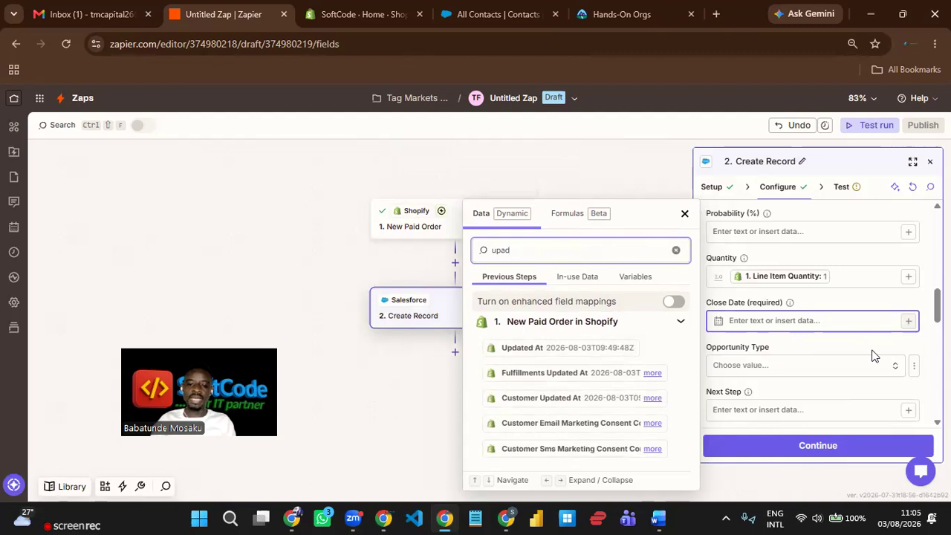
{"action": "left_click", "coordinate": [584, 350]}
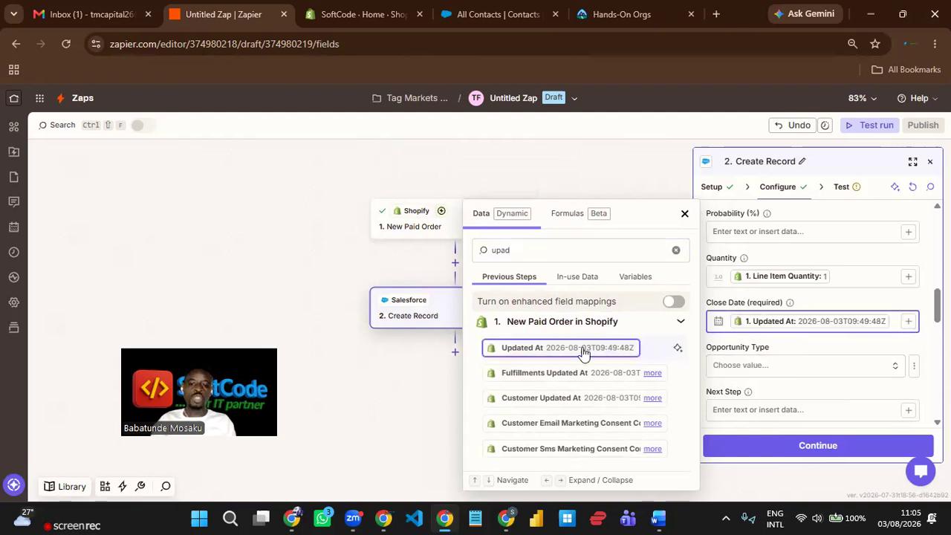
{"action": "left_click", "coordinate": [797, 339]}
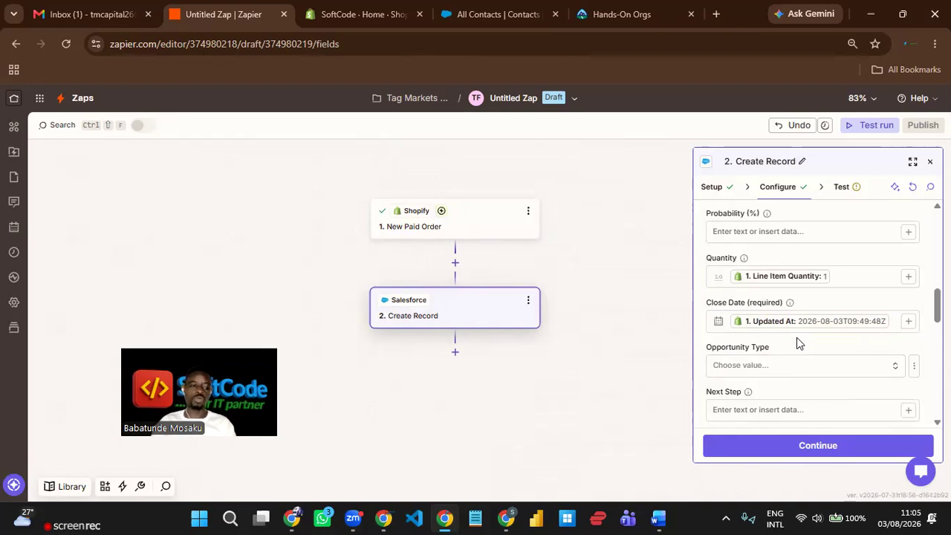
{"action": "scroll", "coordinate": [814, 350], "scroll_direction": "down", "scroll_amount": 2}
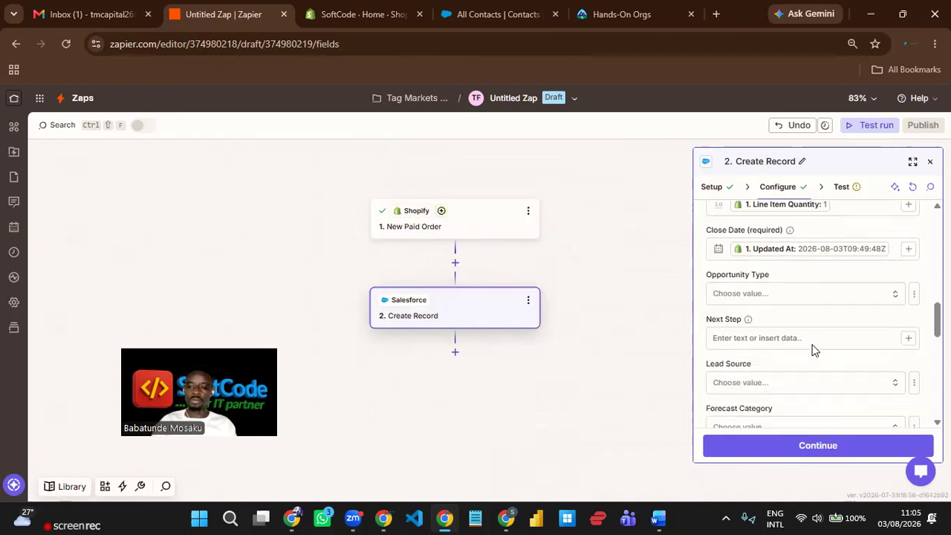
{"action": "scroll", "coordinate": [816, 353], "scroll_direction": "down", "scroll_amount": 2}
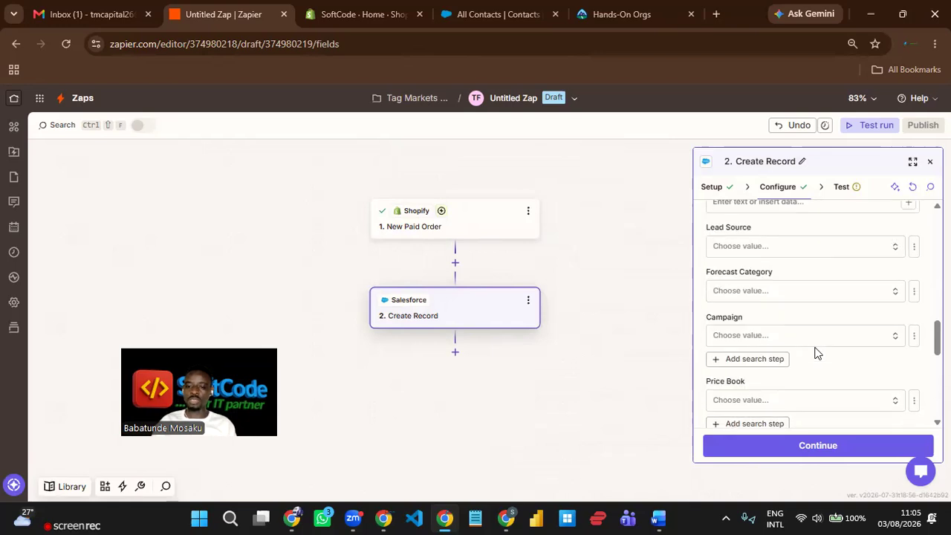
{"action": "scroll", "coordinate": [816, 353], "scroll_direction": "down", "scroll_amount": 4}
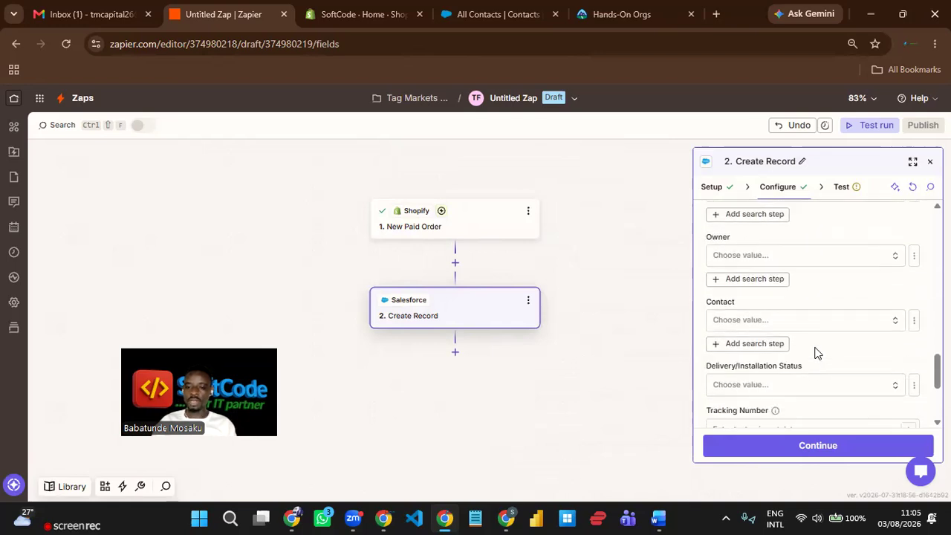
{"action": "scroll", "coordinate": [818, 353], "scroll_direction": "down", "scroll_amount": 1}
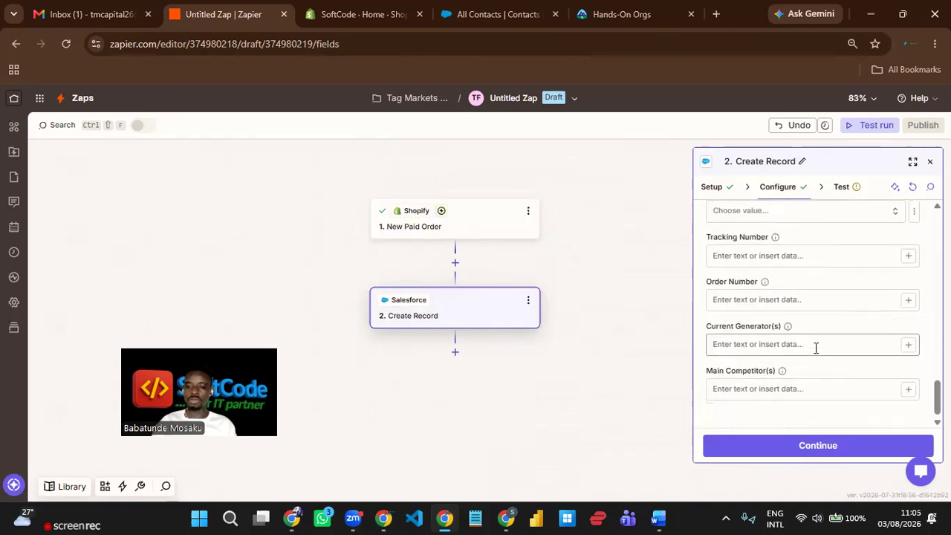
{"action": "scroll", "coordinate": [816, 347], "scroll_direction": "up", "scroll_amount": 12}
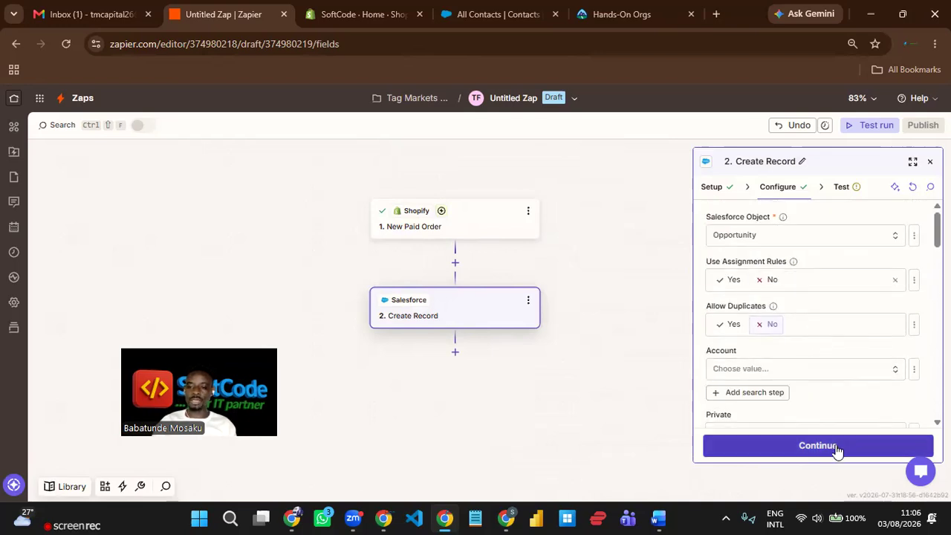
- Test the Create Record step, sending a sample Opportunity to Salesforce, then start publishing
{"action": "left_click", "coordinate": [810, 447]}
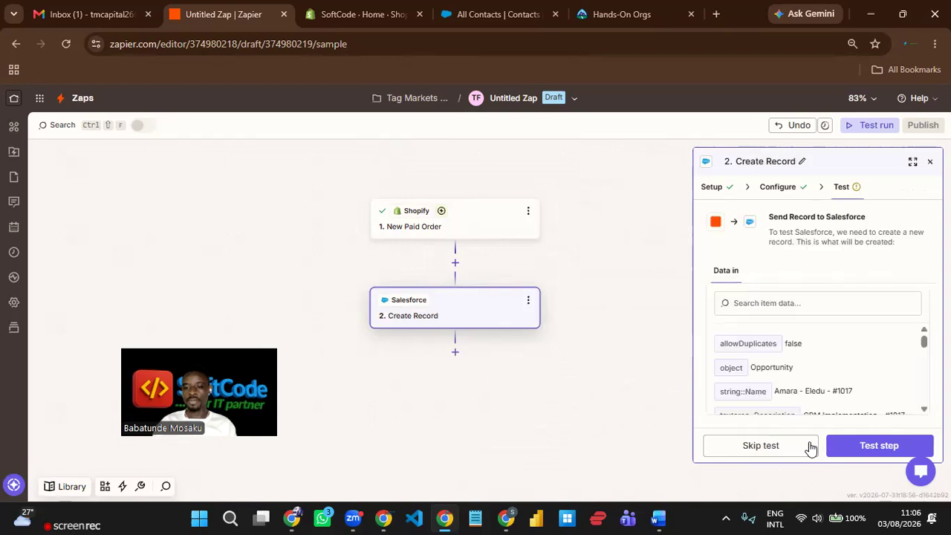
{"action": "left_click", "coordinate": [877, 449]}
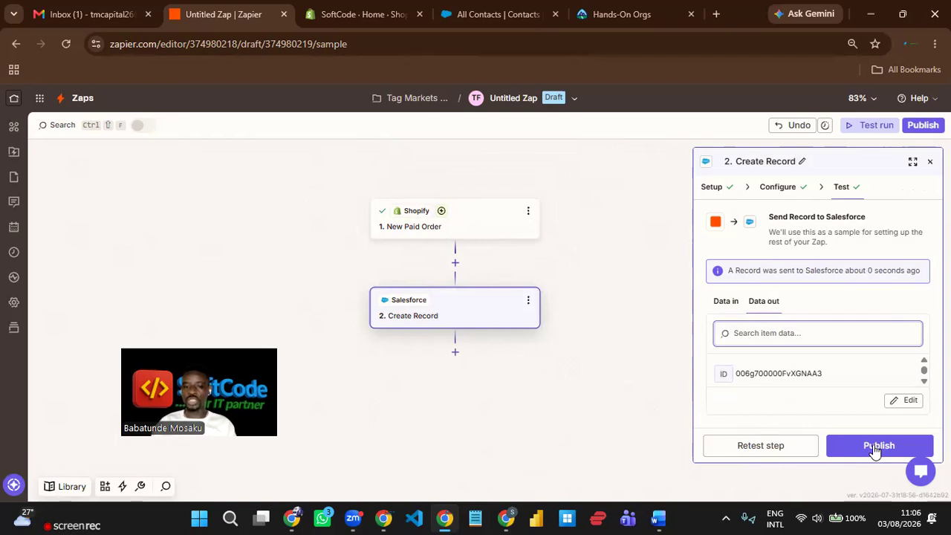
{"action": "left_click", "coordinate": [874, 449]}
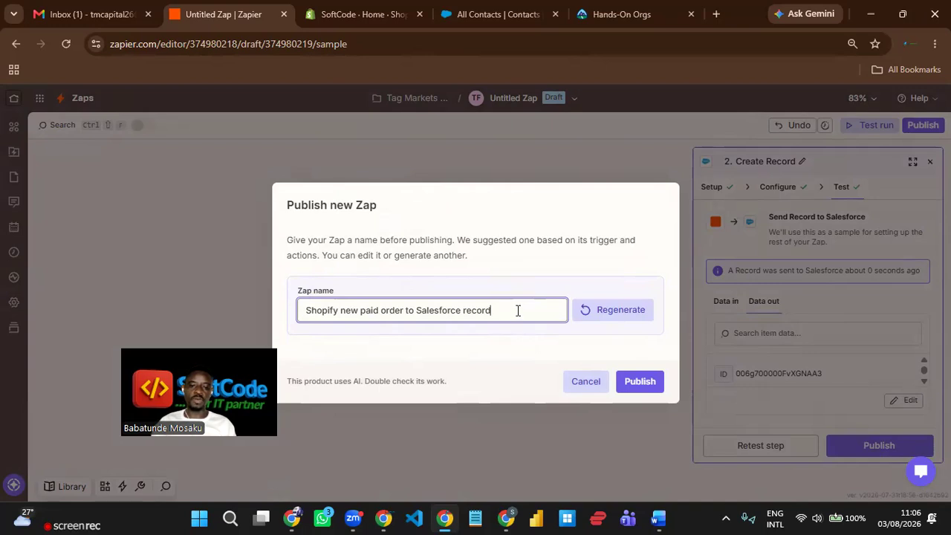
- Cancel the Publish dialog and rename the Zap to 'Shopify-Salesforce RevOps'
{"action": "left_click_drag", "start_coordinate": [491, 310], "coordinate": [310, 309]}
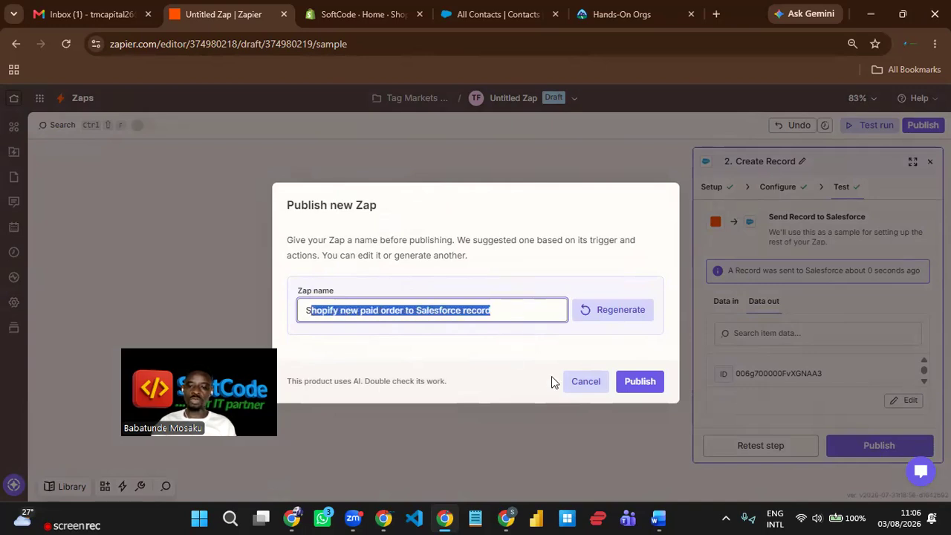
{"action": "left_click", "coordinate": [579, 382]}
{"action": "left_click", "coordinate": [509, 98]}
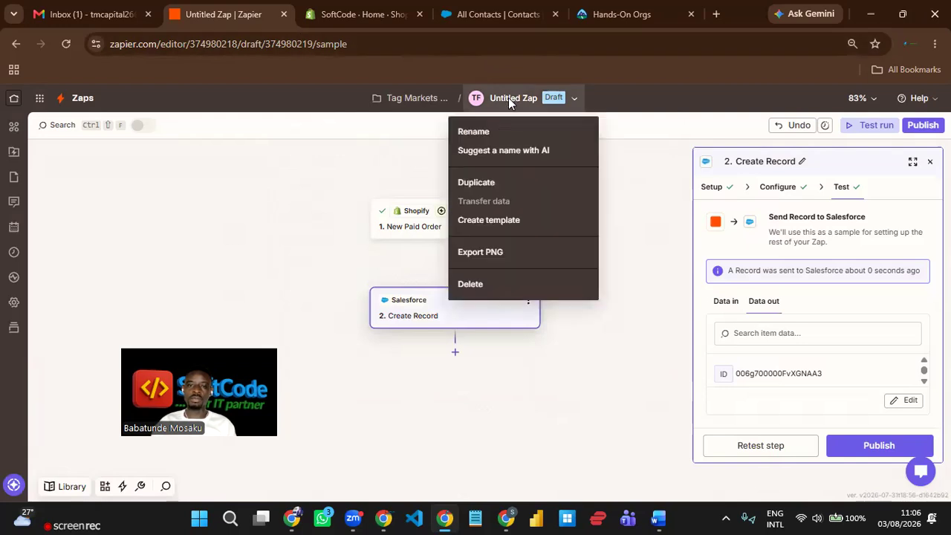
{"action": "left_click", "coordinate": [491, 137]}
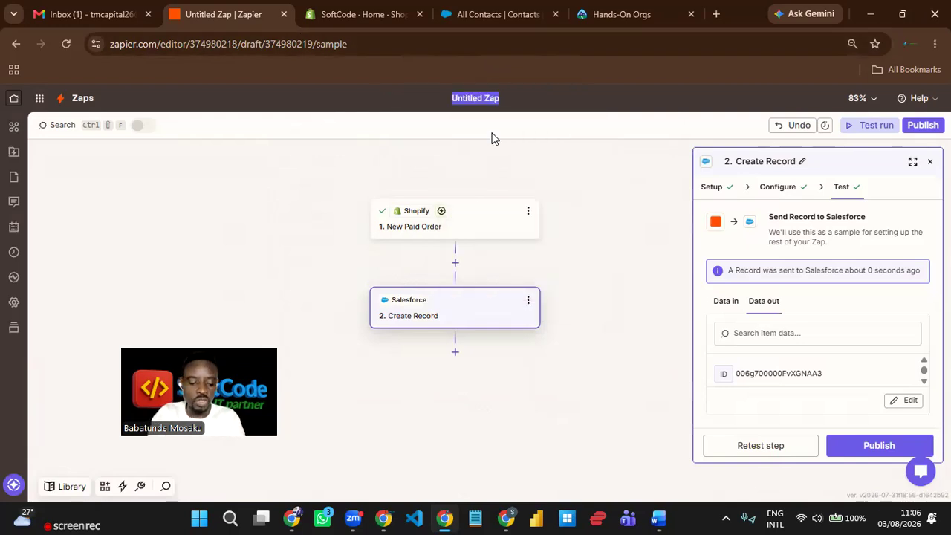
{"action": "type", "text": "Shop"}
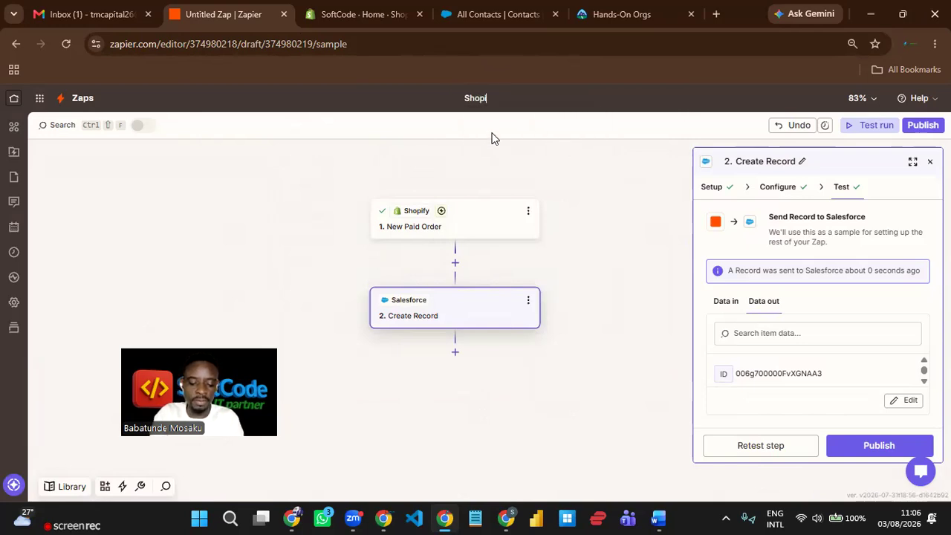
{"action": "type", "text": "ify-Sa"}
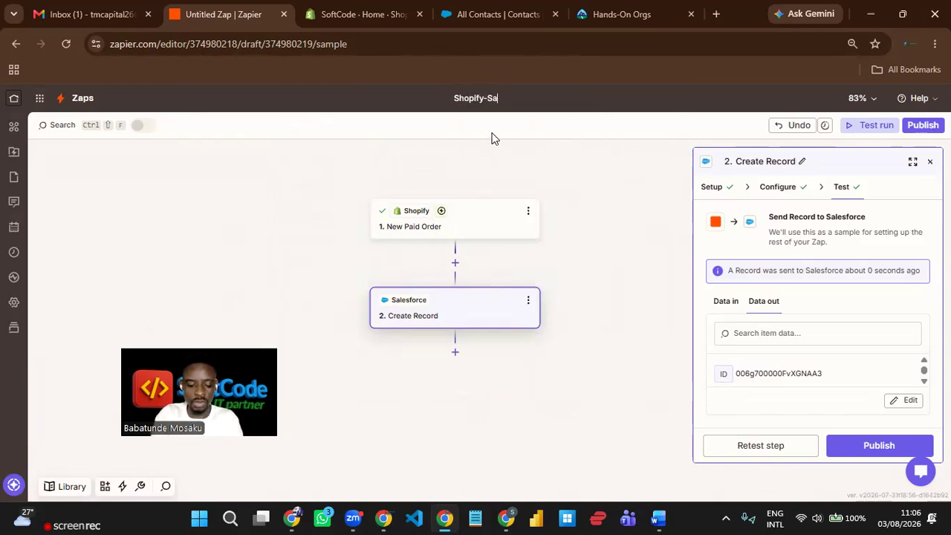
{"action": "type", "text": "lesforce"}
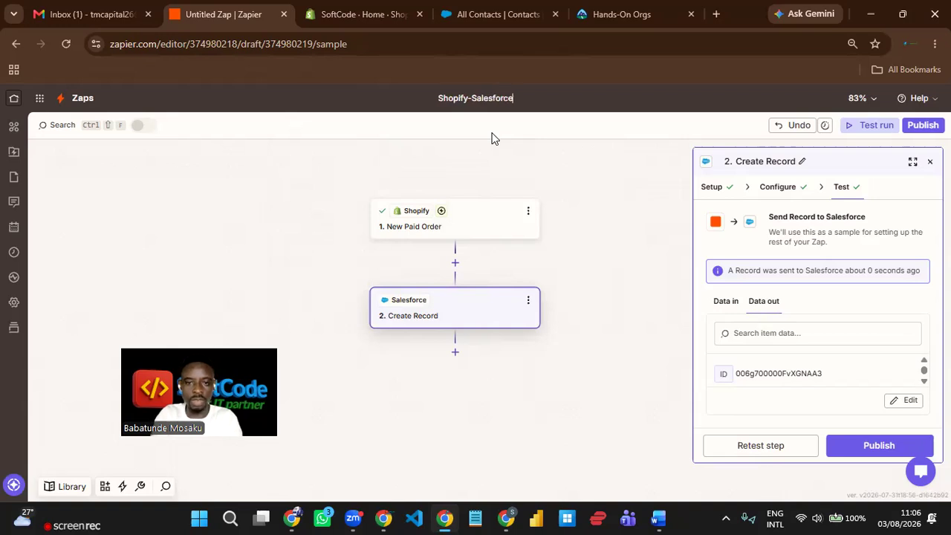
{"action": "type", "text": " RevOps"}
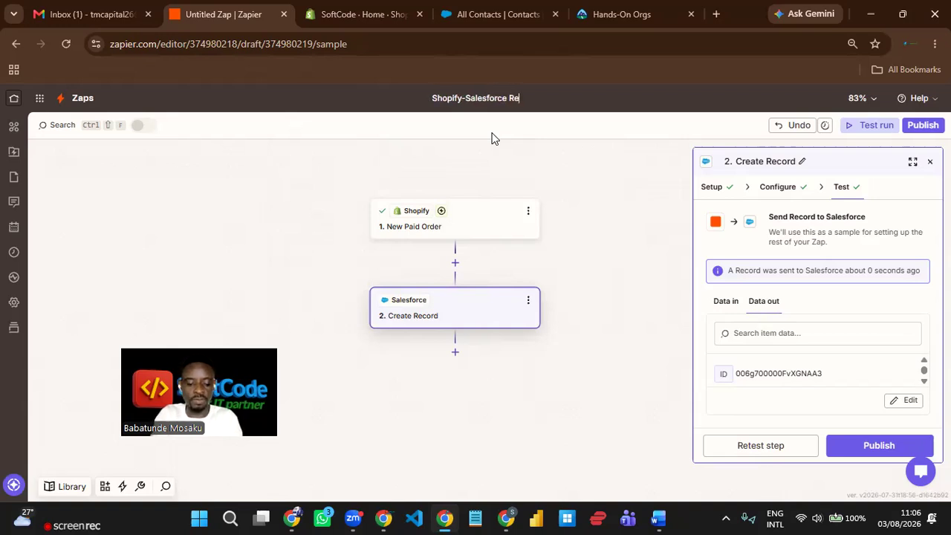
{"action": "key", "text": "Return"}
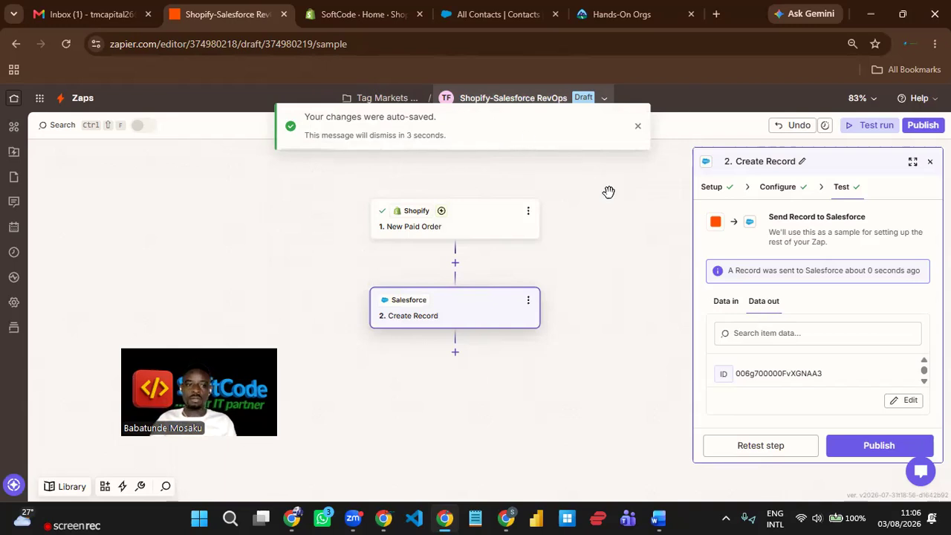
{"action": "left_click", "coordinate": [638, 126]}
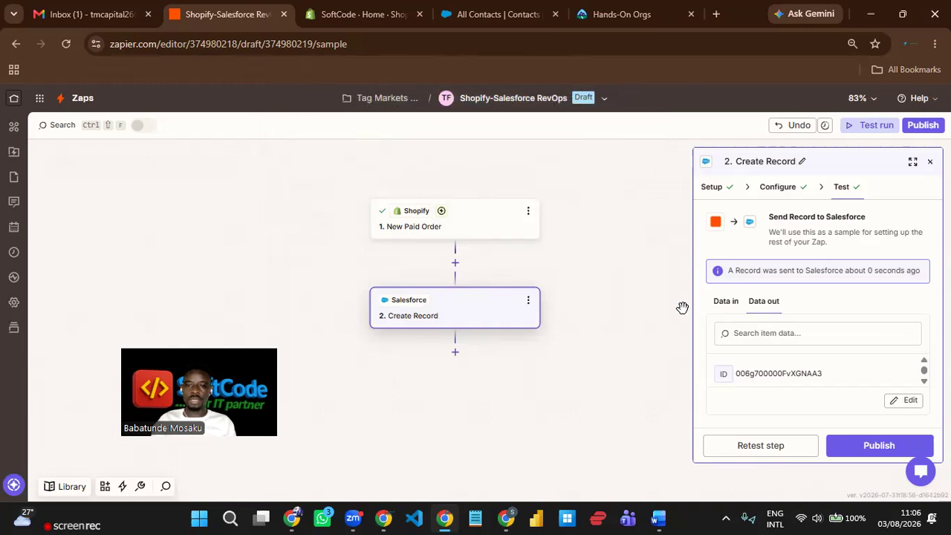
- Publish the Zap live as version v1 and dismiss the success notices
{"action": "left_click", "coordinate": [880, 446]}
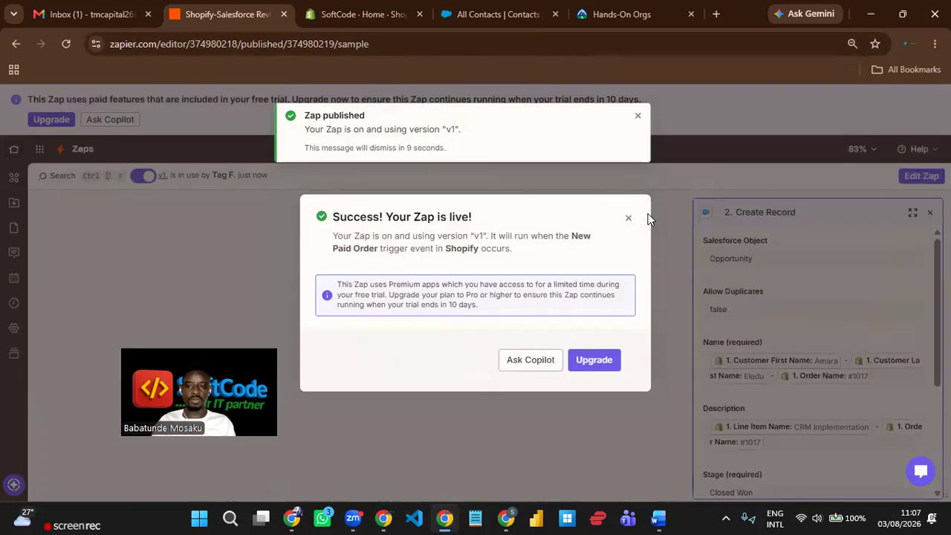
{"action": "left_click", "coordinate": [639, 117]}
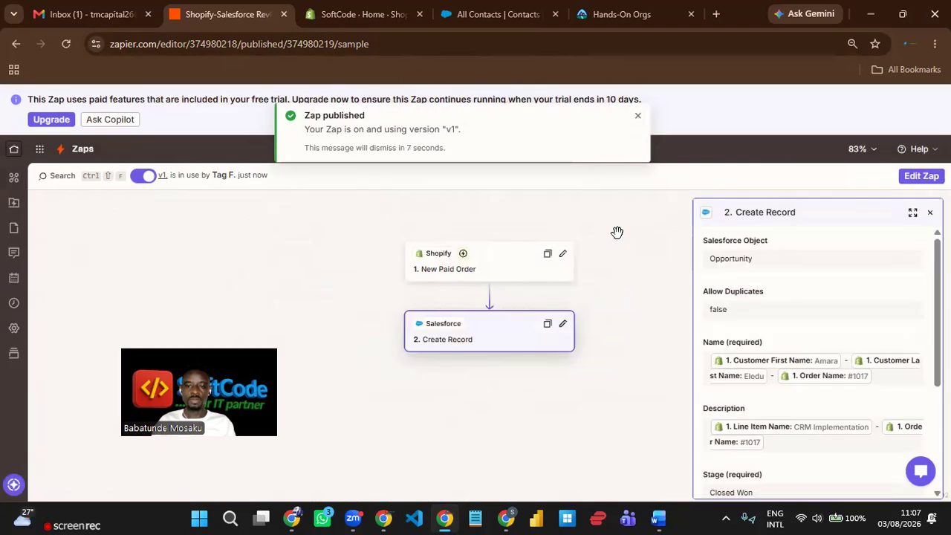
{"action": "left_click", "coordinate": [636, 119]}
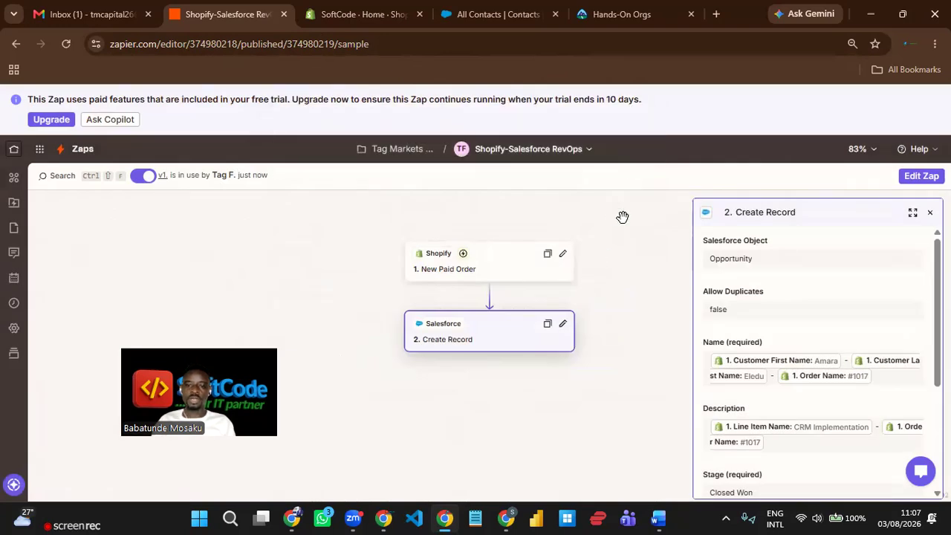
{"action": "left_click_drag", "start_coordinate": [624, 269], "coordinate": [602, 265]}
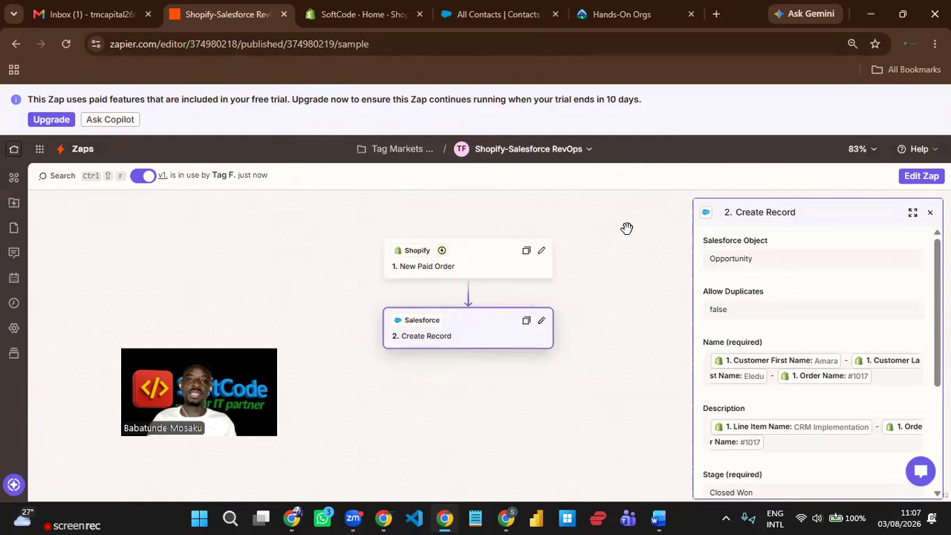
- Switch to Salesforce and go from All Contacts to the Opportunities list
{"action": "left_click", "coordinate": [475, 15]}
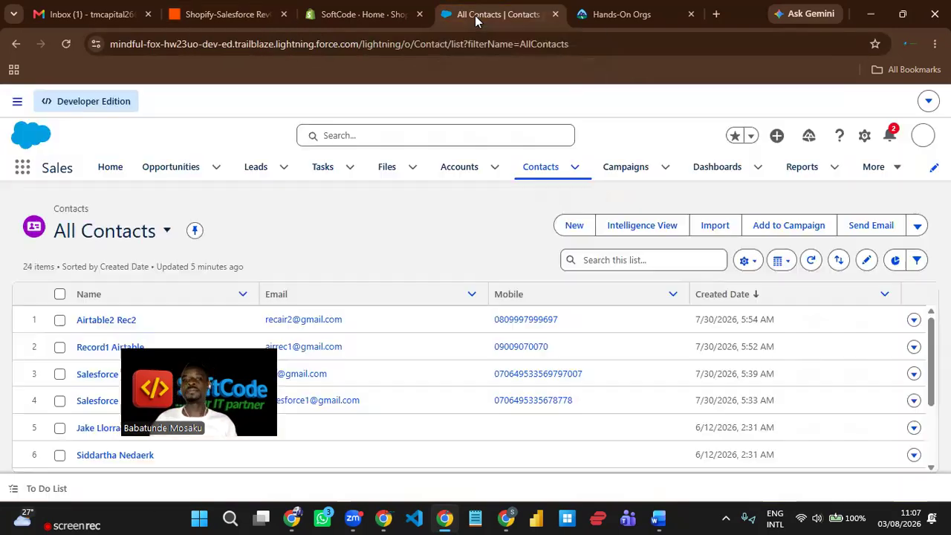
{"action": "left_click", "coordinate": [159, 179]}
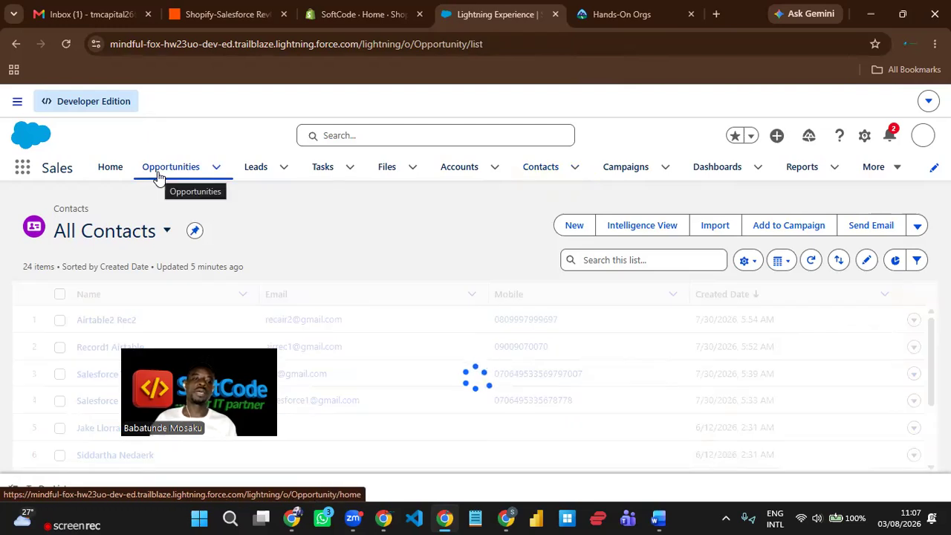
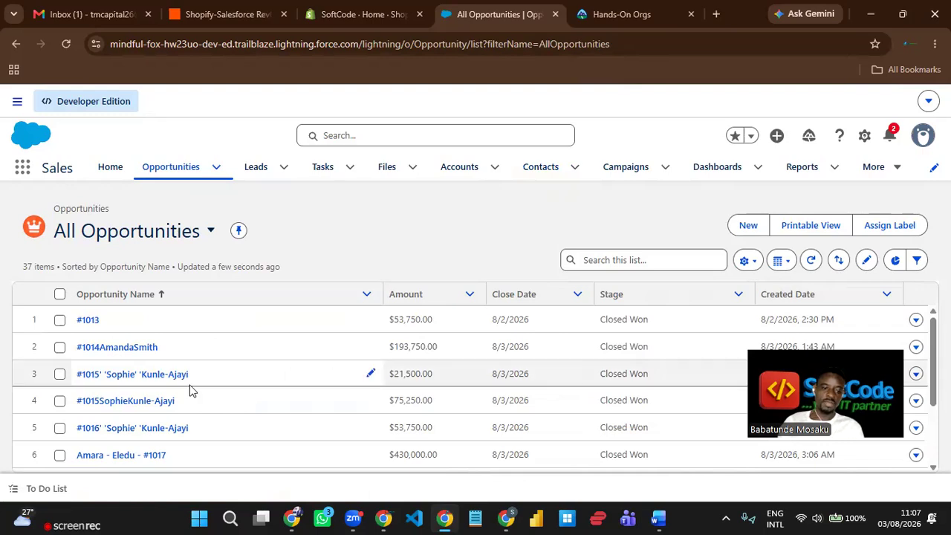
- Open Select Fields to Display for the All Opportunities list, showing Amount, Close Date and Stage
{"action": "scroll", "coordinate": [189, 390], "scroll_direction": "down", "scroll_amount": 2}
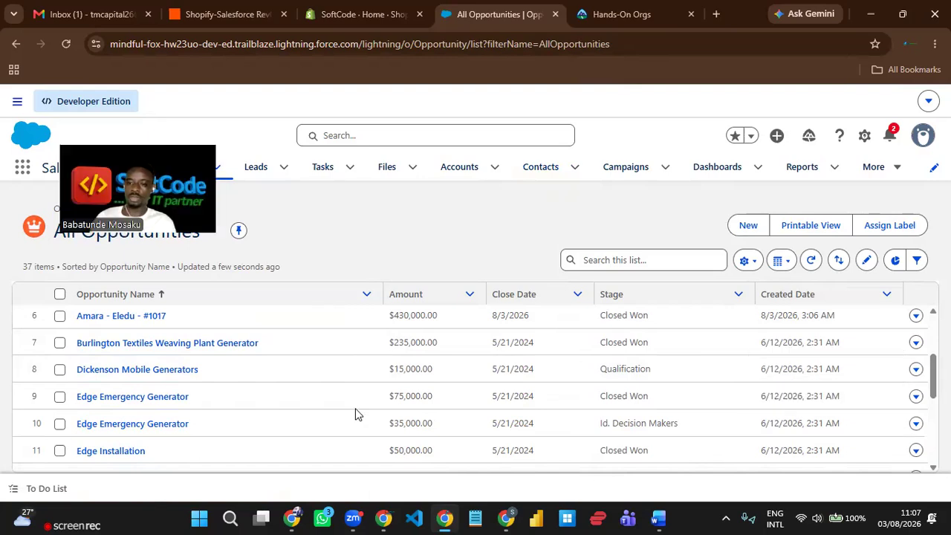
{"action": "scroll", "coordinate": [831, 382], "scroll_direction": "up", "scroll_amount": 2}
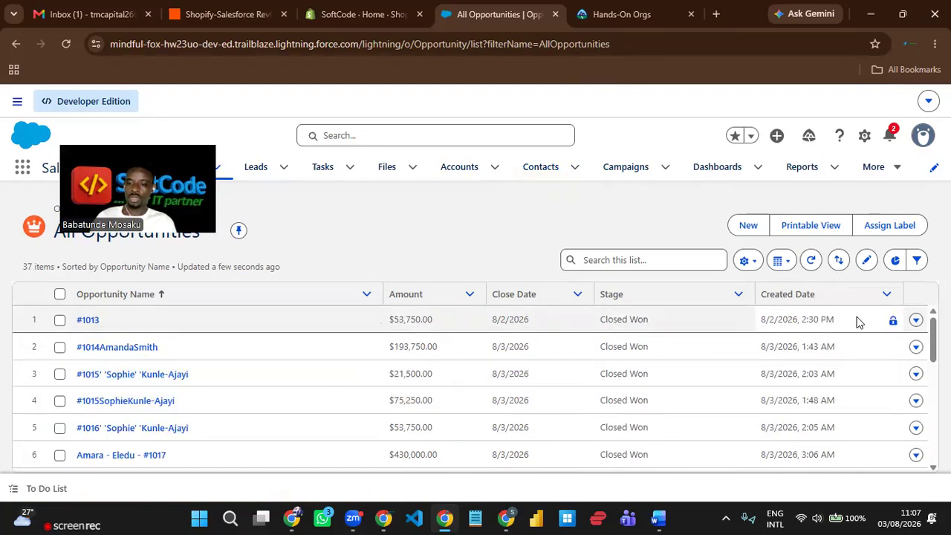
{"action": "scroll", "coordinate": [297, 374], "scroll_direction": "down", "scroll_amount": 1}
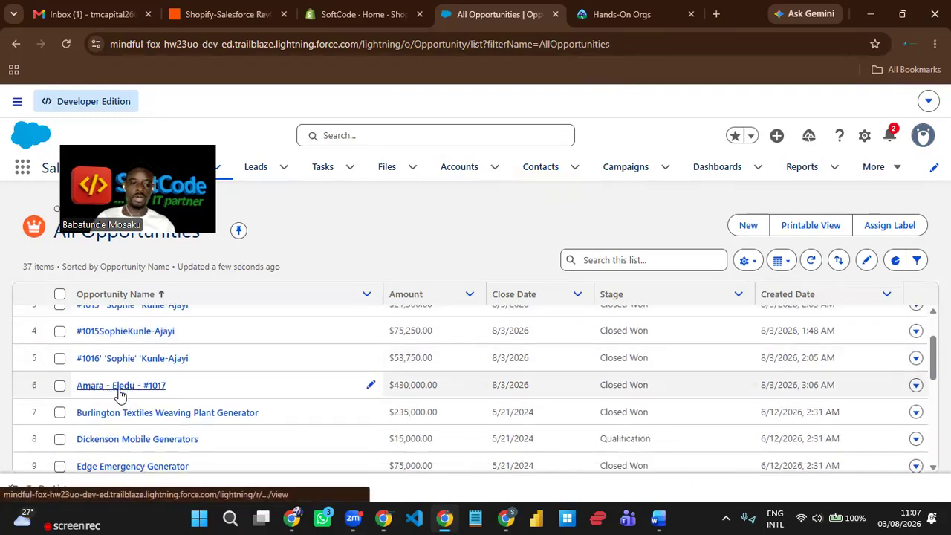
{"action": "left_click", "coordinate": [141, 390]}
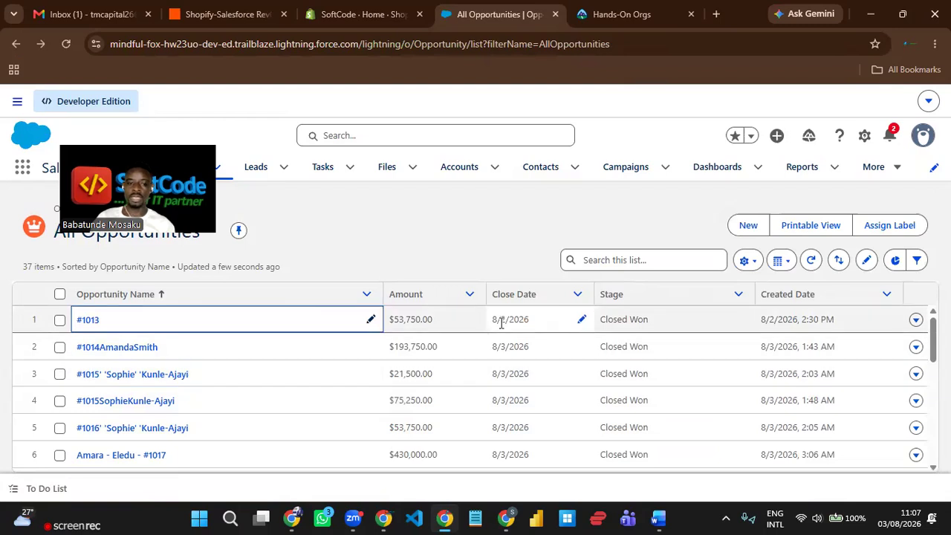
{"action": "left_click", "coordinate": [753, 266]}
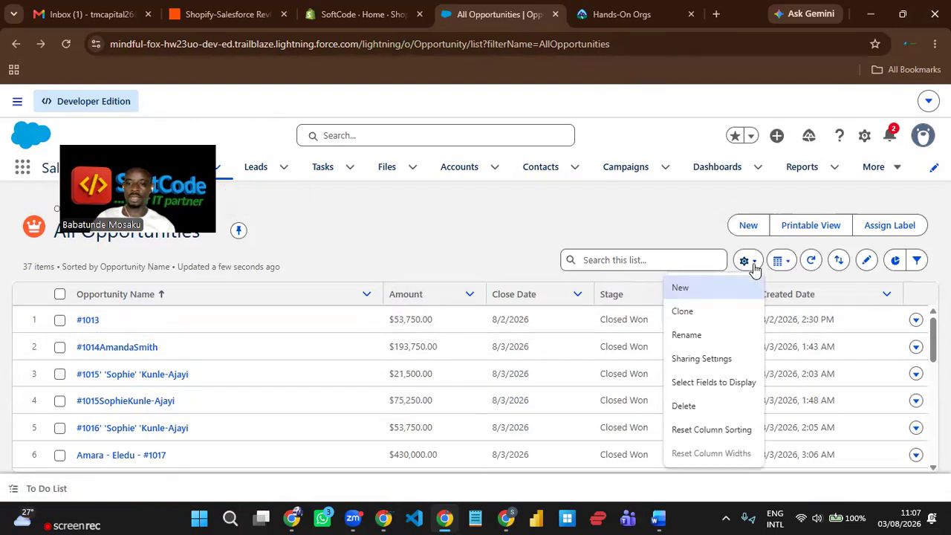
{"action": "left_click", "coordinate": [738, 387]}
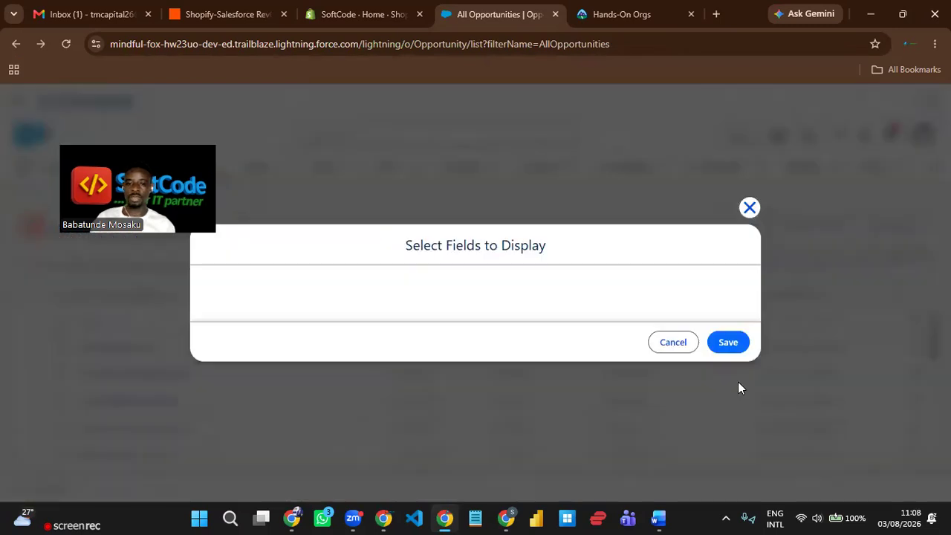
{"action": "left_click", "coordinate": [287, 297]}
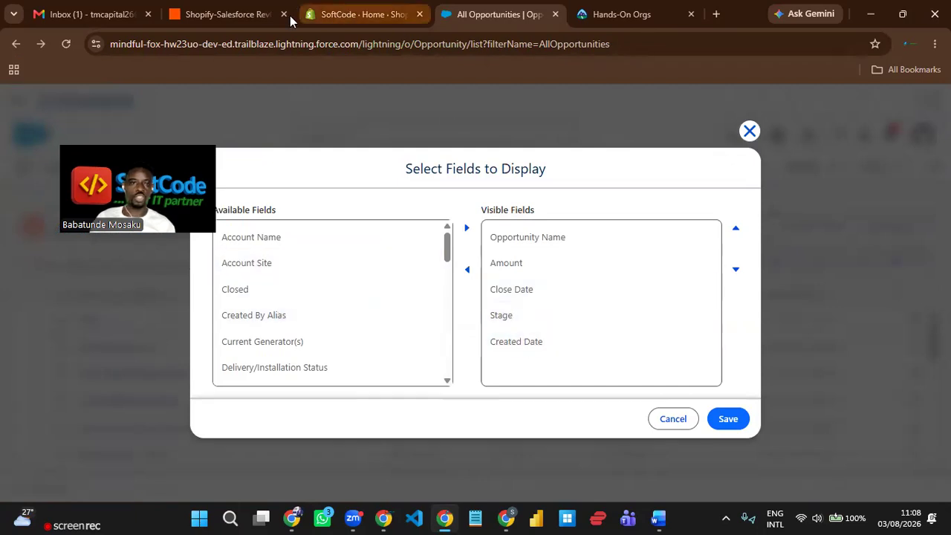
- In Zapier, confirm Create Record maps Amount to Total Price and Close Date to Updated At
{"action": "left_click", "coordinate": [344, 16]}
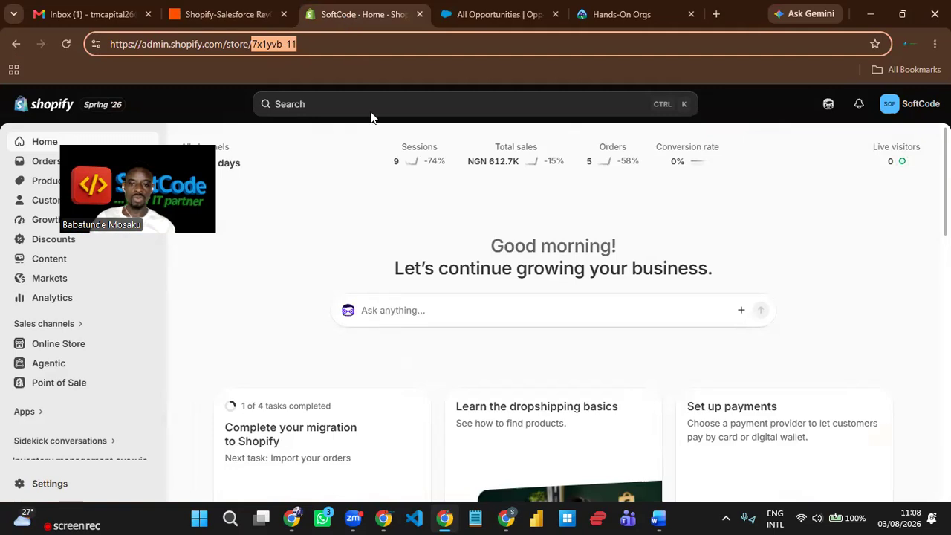
{"action": "left_click", "coordinate": [216, 14]}
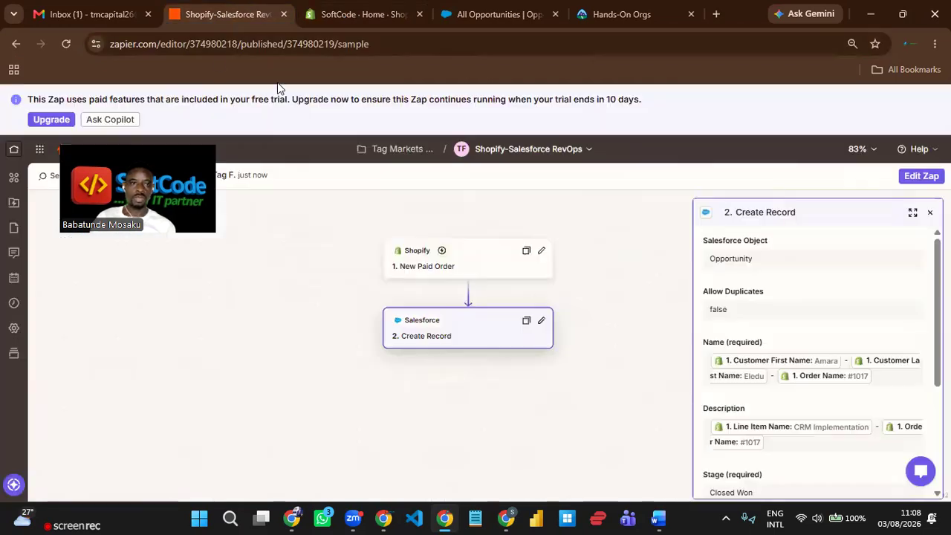
{"action": "scroll", "coordinate": [809, 330], "scroll_direction": "down", "scroll_amount": 1}
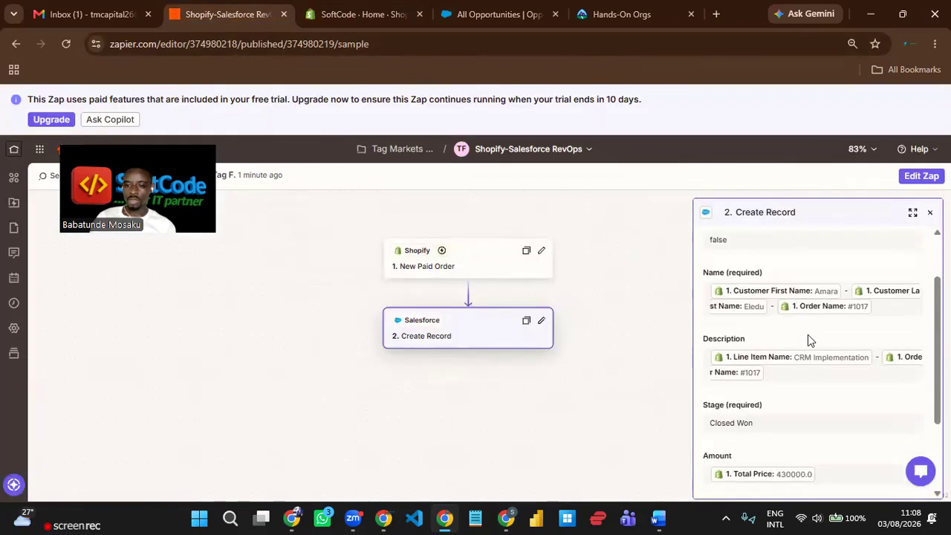
{"action": "scroll", "coordinate": [815, 393], "scroll_direction": "down", "scroll_amount": 1}
{"action": "scroll", "coordinate": [813, 388], "scroll_direction": "down", "scroll_amount": 1}
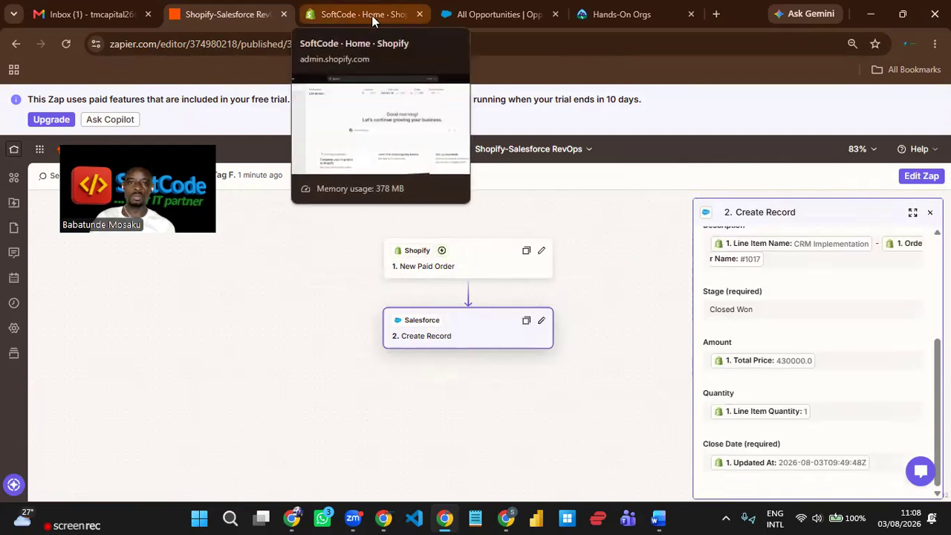
- Move the Quantity field from Available Fields into the list's visible fields
{"action": "left_click", "coordinate": [487, 14]}
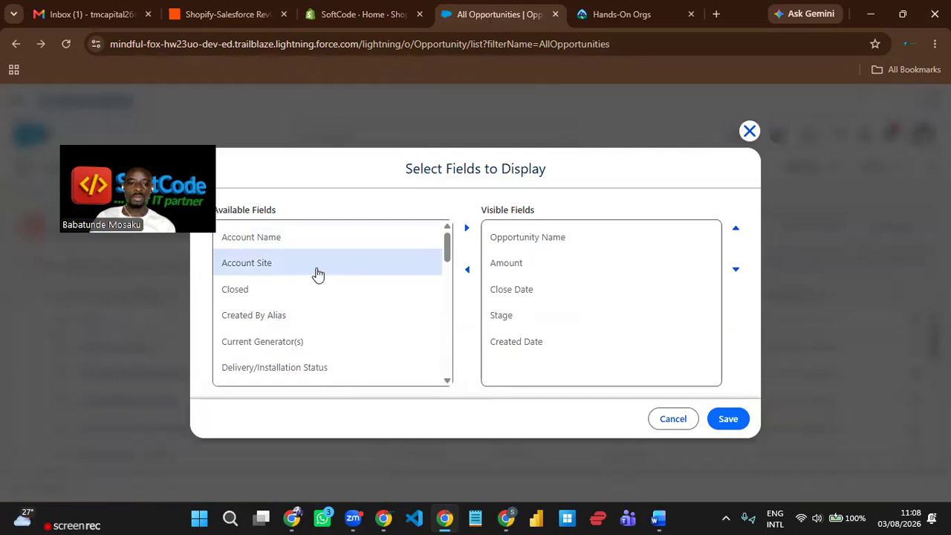
{"action": "scroll", "coordinate": [325, 305], "scroll_direction": "down", "scroll_amount": 2}
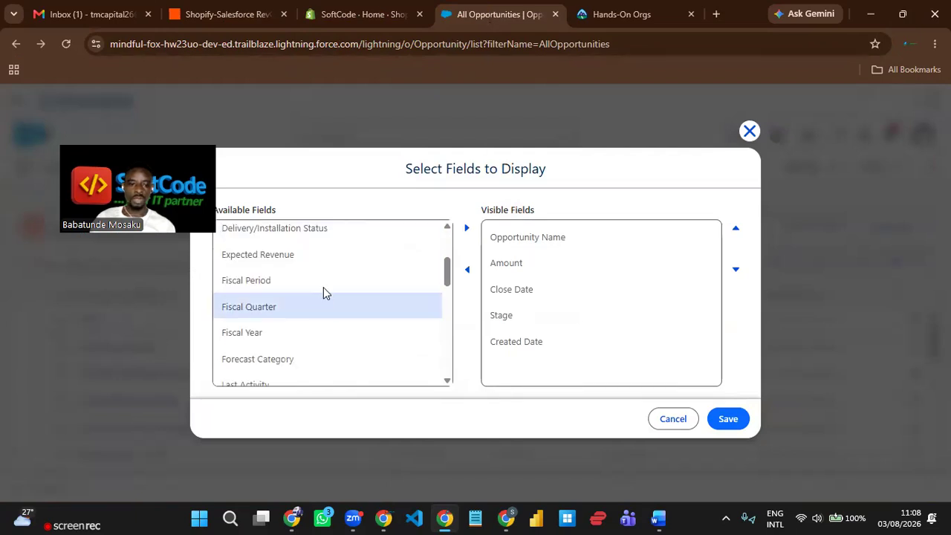
{"action": "scroll", "coordinate": [325, 305], "scroll_direction": "up", "scroll_amount": 2}
{"action": "scroll", "coordinate": [331, 303], "scroll_direction": "up", "scroll_amount": 2}
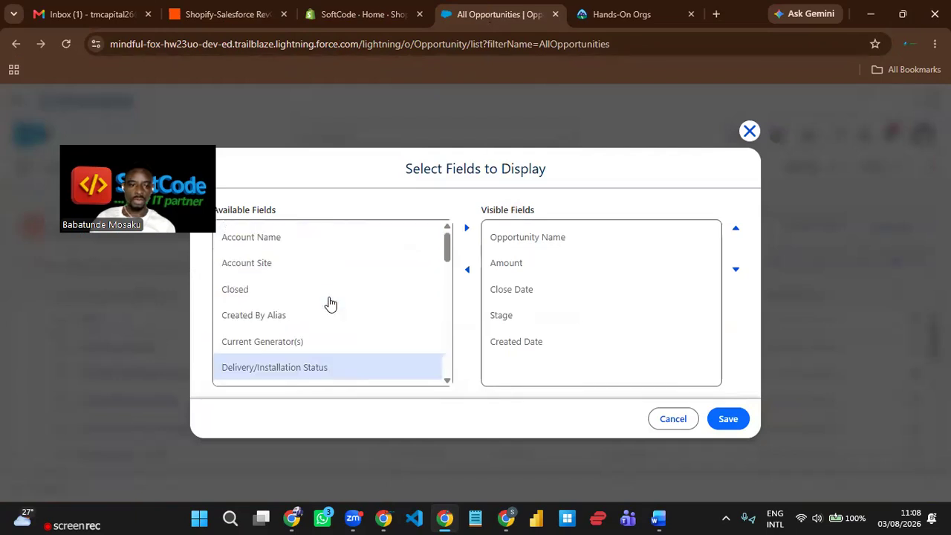
{"action": "scroll", "coordinate": [331, 303], "scroll_direction": "down", "scroll_amount": 1}
{"action": "scroll", "coordinate": [335, 301], "scroll_direction": "up", "scroll_amount": 1}
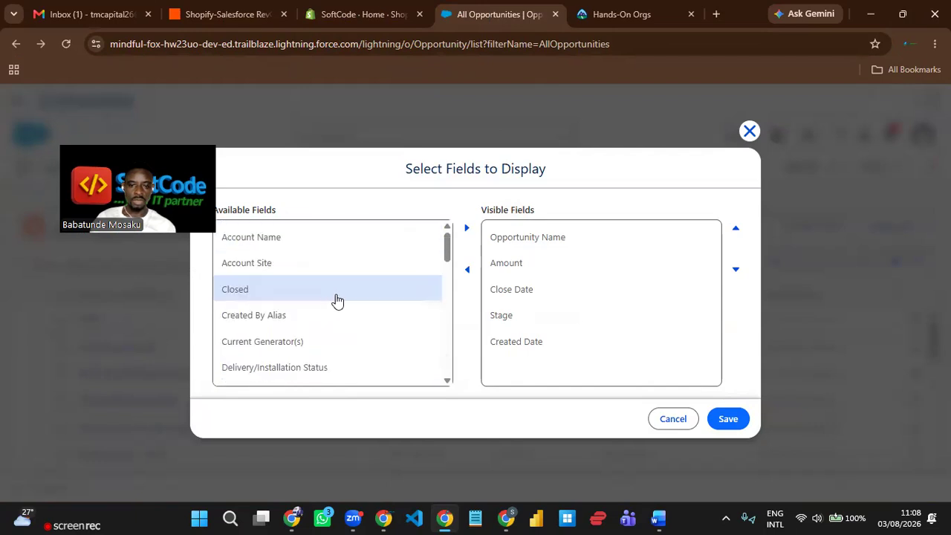
{"action": "scroll", "coordinate": [386, 321], "scroll_direction": "down", "scroll_amount": 10}
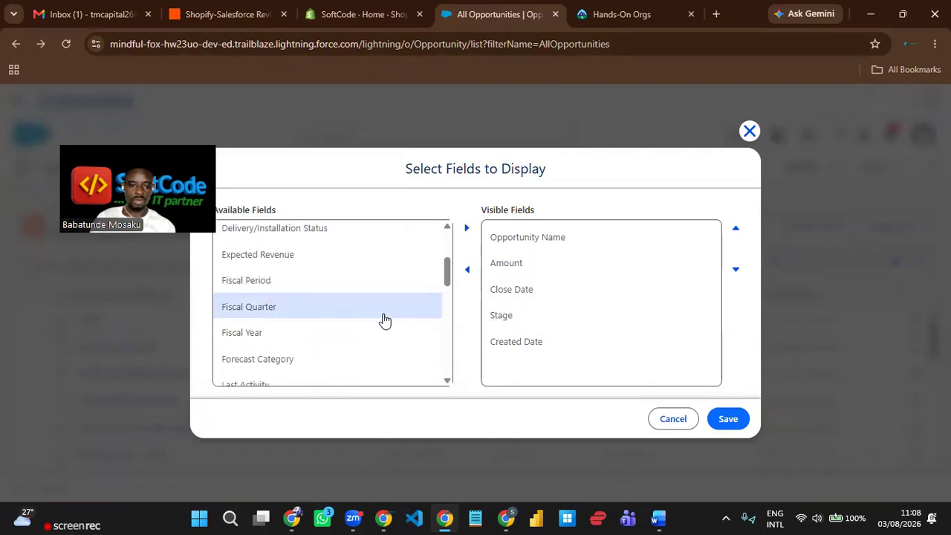
{"action": "scroll", "coordinate": [385, 320], "scroll_direction": "down", "scroll_amount": 1}
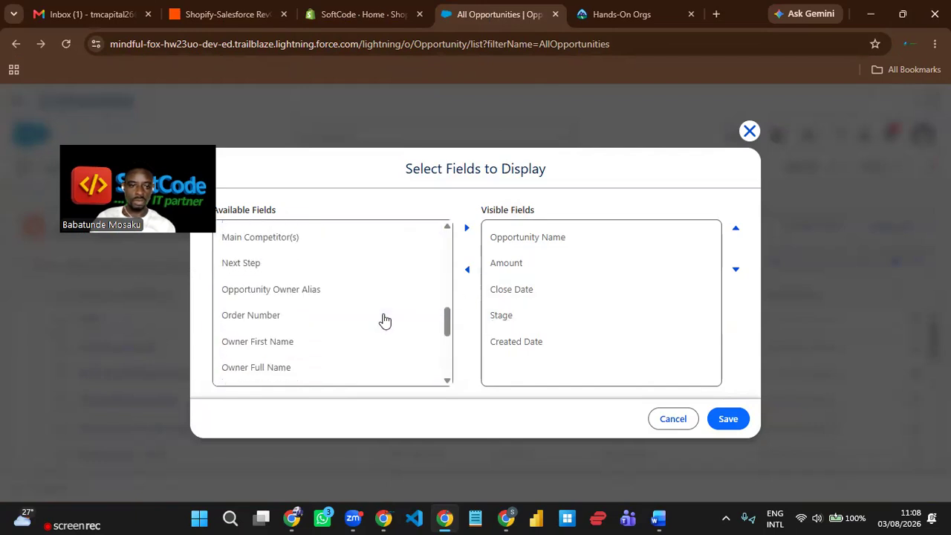
{"action": "left_click", "coordinate": [385, 321]}
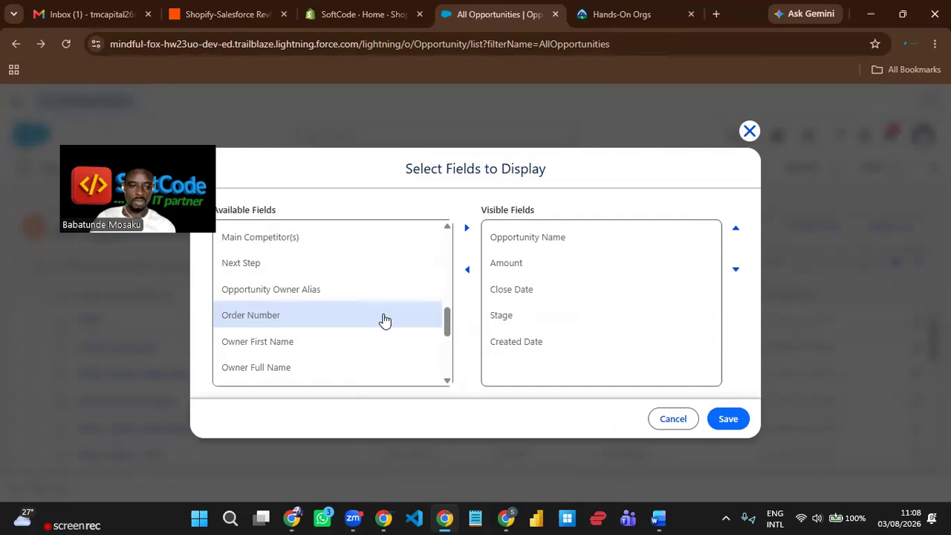
{"action": "scroll", "coordinate": [385, 320], "scroll_direction": "up", "scroll_amount": 2}
{"action": "scroll", "coordinate": [385, 320], "scroll_direction": "down", "scroll_amount": 4}
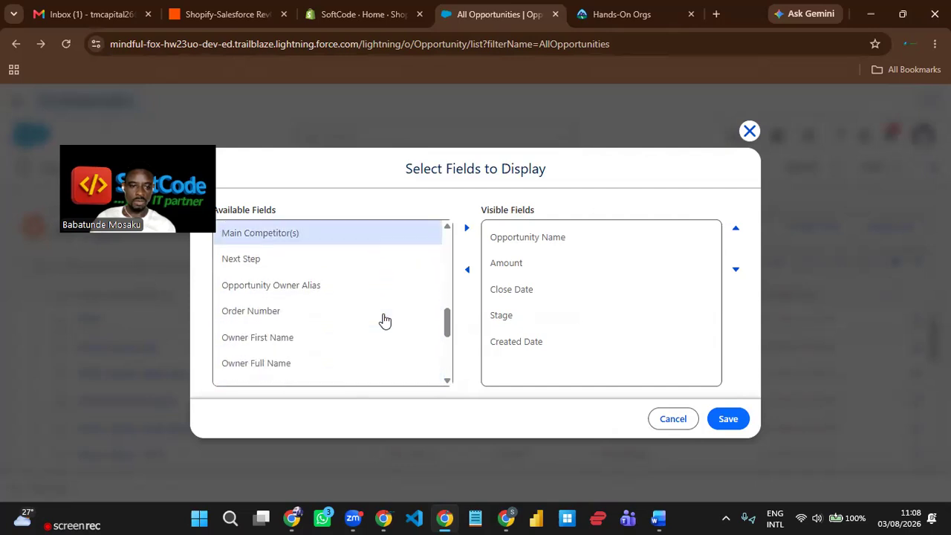
{"action": "scroll", "coordinate": [384, 320], "scroll_direction": "down", "scroll_amount": 2}
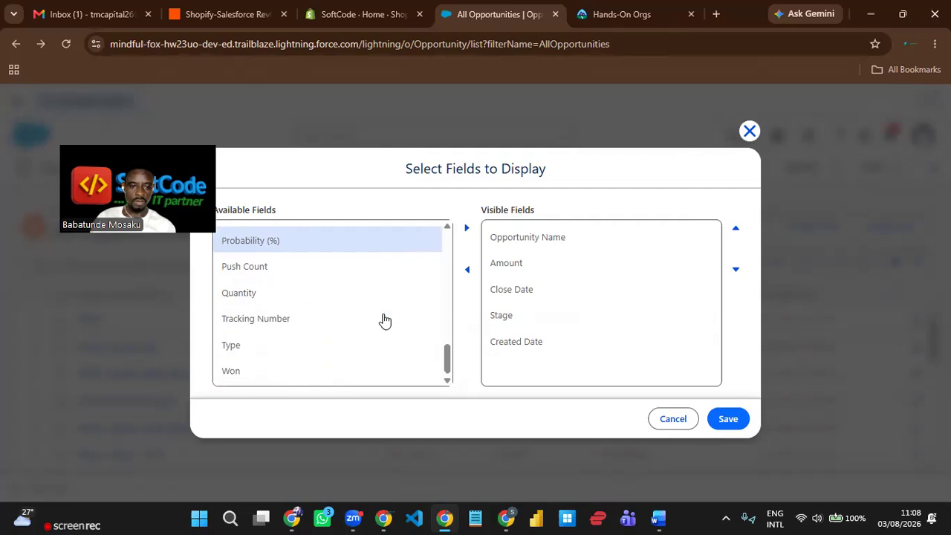
{"action": "left_click", "coordinate": [331, 300]}
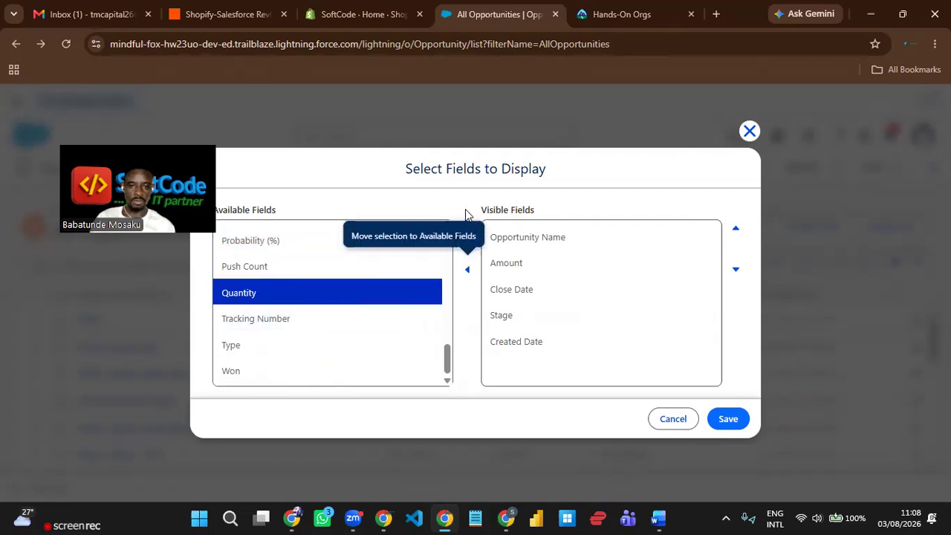
{"action": "left_click", "coordinate": [466, 227]}
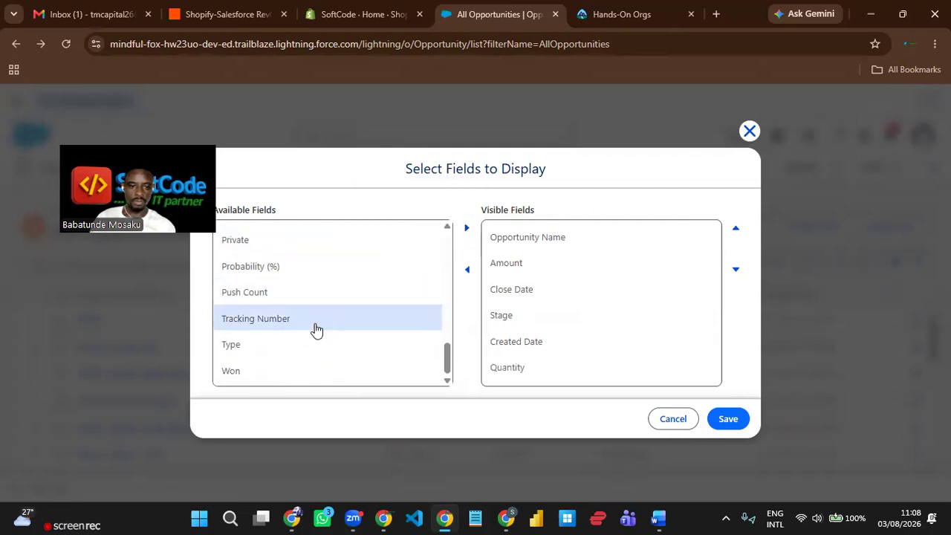
- Reorder the visible fields so Quantity sits just above Created Date
{"action": "scroll", "coordinate": [315, 329], "scroll_direction": "up", "scroll_amount": 3}
{"action": "scroll", "coordinate": [316, 330], "scroll_direction": "up", "scroll_amount": 2}
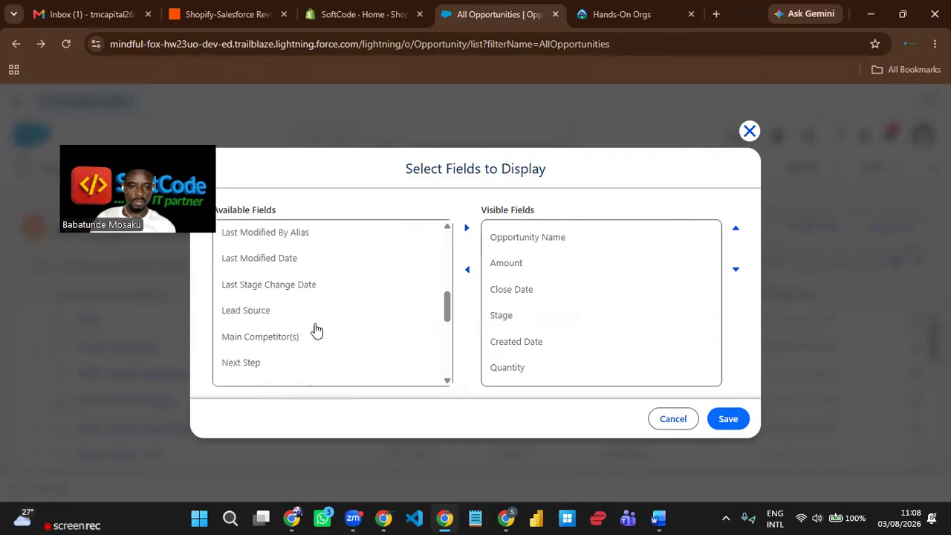
{"action": "scroll", "coordinate": [317, 330], "scroll_direction": "up", "scroll_amount": 5}
{"action": "scroll", "coordinate": [317, 329], "scroll_direction": "up", "scroll_amount": 2}
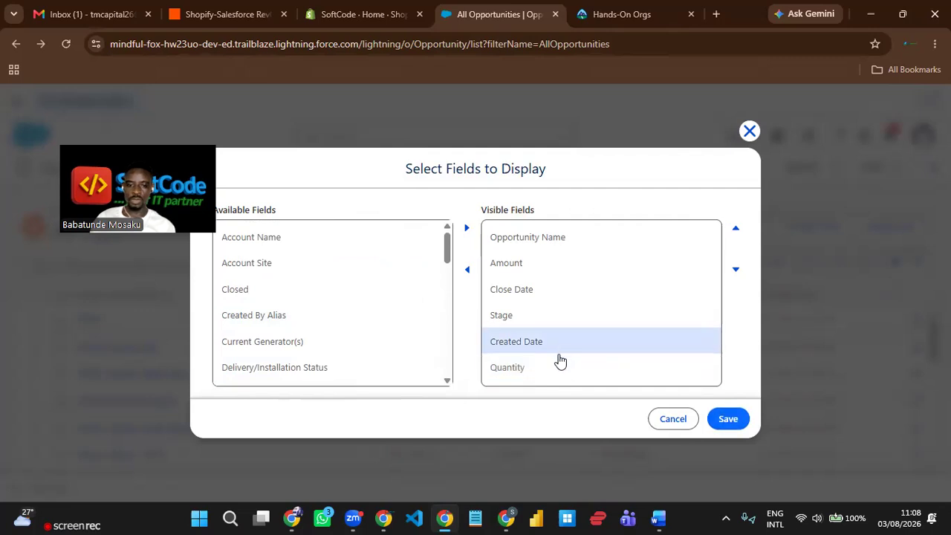
{"action": "left_click", "coordinate": [565, 370]}
{"action": "left_click", "coordinate": [736, 228]}
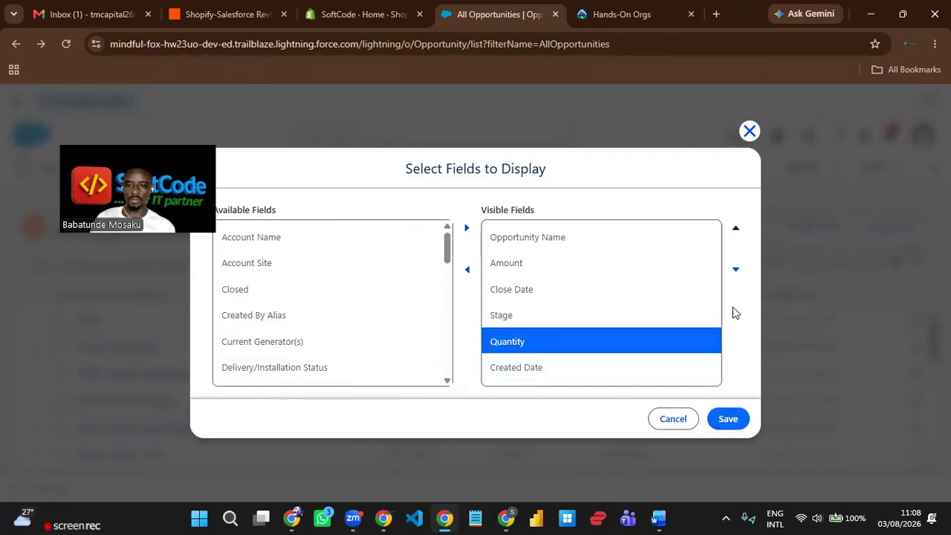
- Save the list view, then narrow the Opportunity Name column and widen Quantity
{"action": "left_click", "coordinate": [729, 421]}
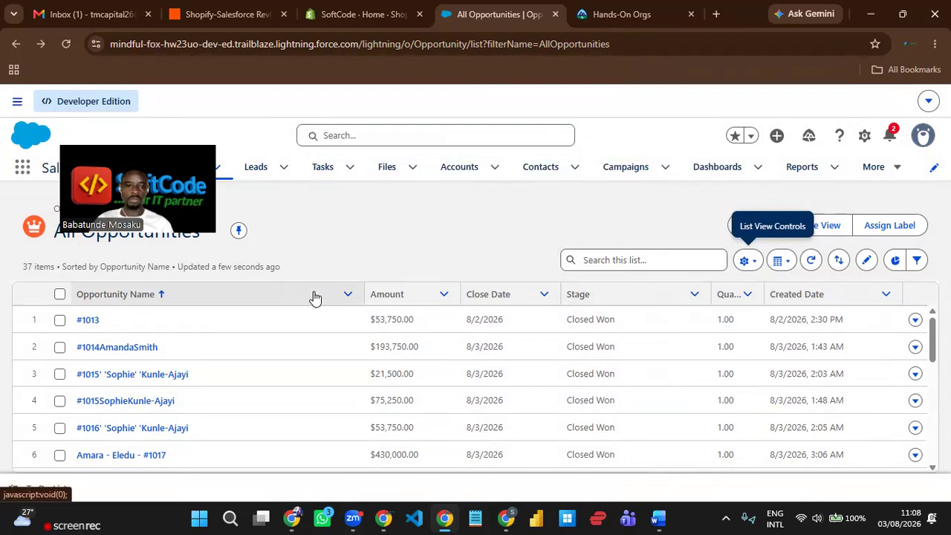
{"action": "left_click_drag", "start_coordinate": [371, 290], "coordinate": [315, 292]}
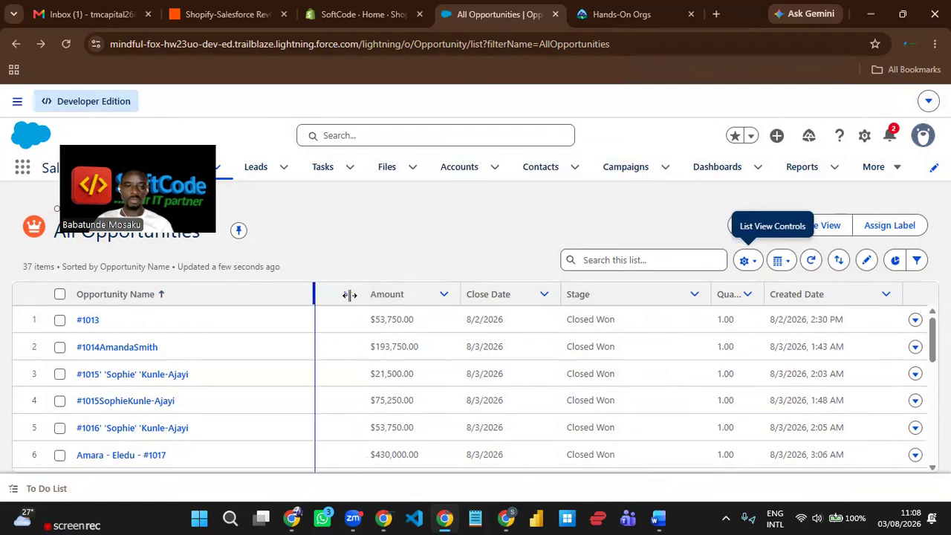
{"action": "left_click_drag", "start_coordinate": [715, 294], "coordinate": [743, 296]}
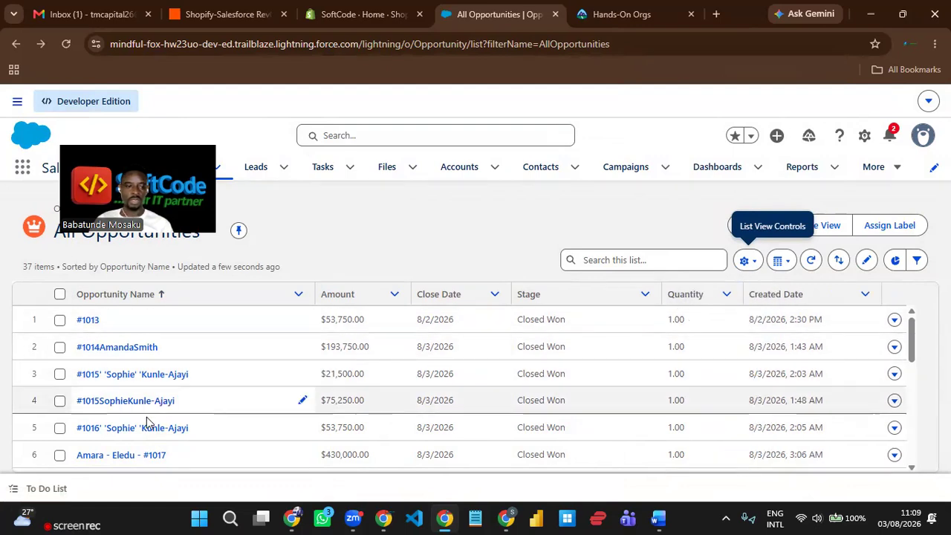
{"action": "scroll", "coordinate": [191, 423], "scroll_direction": "down", "scroll_amount": 2}
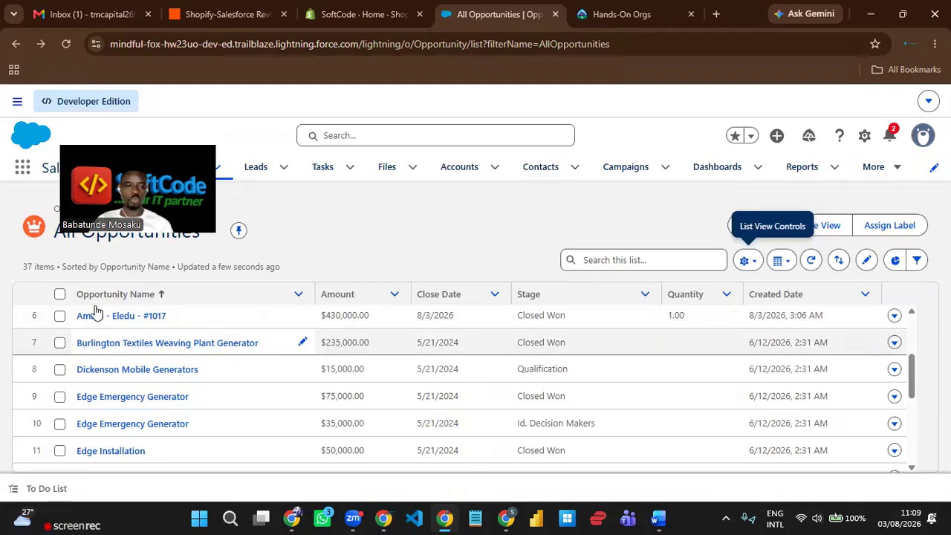
- Open the #1017 opportunity's Details showing its $430,000.00 amount and Closed Won stage
{"action": "left_click", "coordinate": [130, 319]}
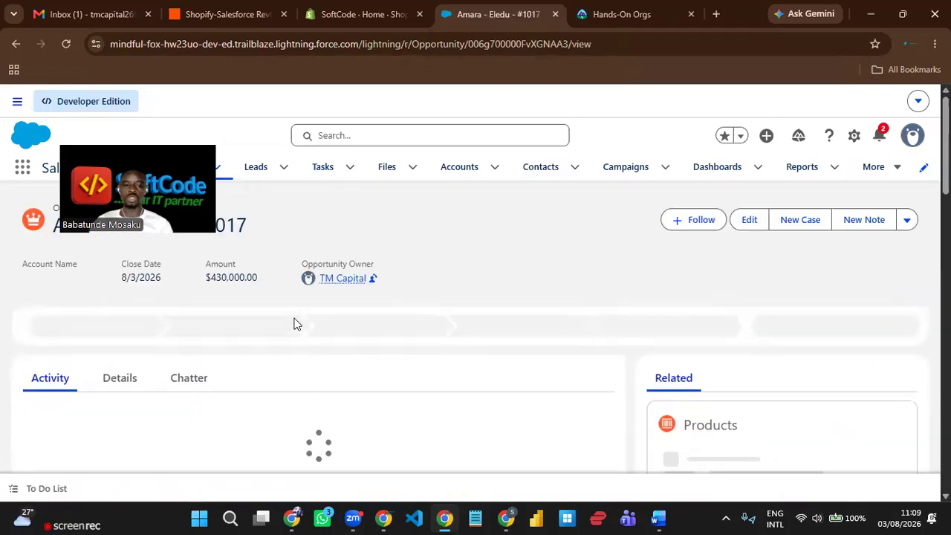
{"action": "left_click", "coordinate": [121, 380]}
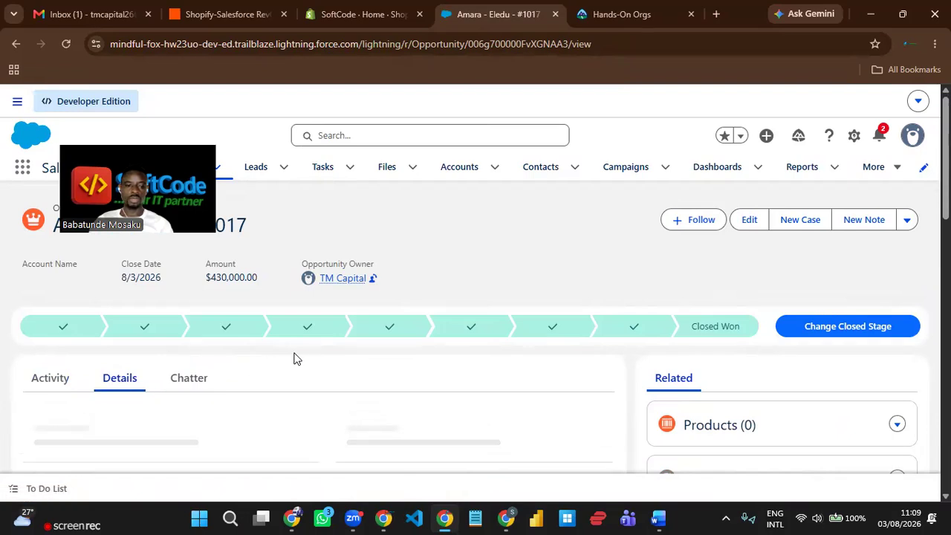
{"action": "scroll", "coordinate": [297, 364], "scroll_direction": "down", "scroll_amount": 10}
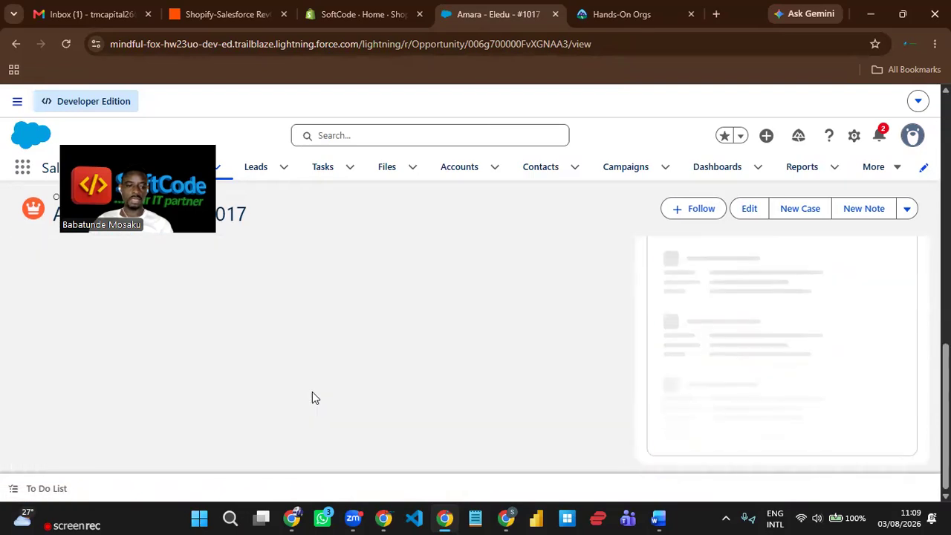
{"action": "scroll", "coordinate": [312, 398], "scroll_direction": "up", "scroll_amount": 2}
{"action": "scroll", "coordinate": [312, 397], "scroll_direction": "down", "scroll_amount": 1}
{"action": "scroll", "coordinate": [270, 426], "scroll_direction": "down", "scroll_amount": 1}
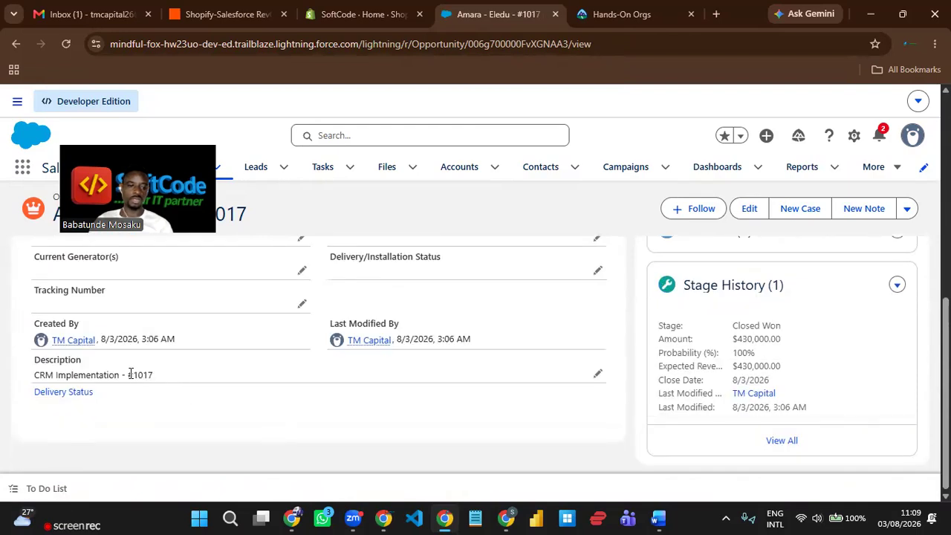
- Check the description reads CRM Implementation - #1017 and review the Stage History
{"action": "left_click_drag", "start_coordinate": [153, 375], "coordinate": [97, 378]}
{"action": "left_click", "coordinate": [185, 373]}
{"action": "scroll", "coordinate": [286, 383], "scroll_direction": "up", "scroll_amount": 3}
{"action": "scroll", "coordinate": [285, 383], "scroll_direction": "up", "scroll_amount": 3}
{"action": "scroll", "coordinate": [300, 365], "scroll_direction": "down", "scroll_amount": 2}
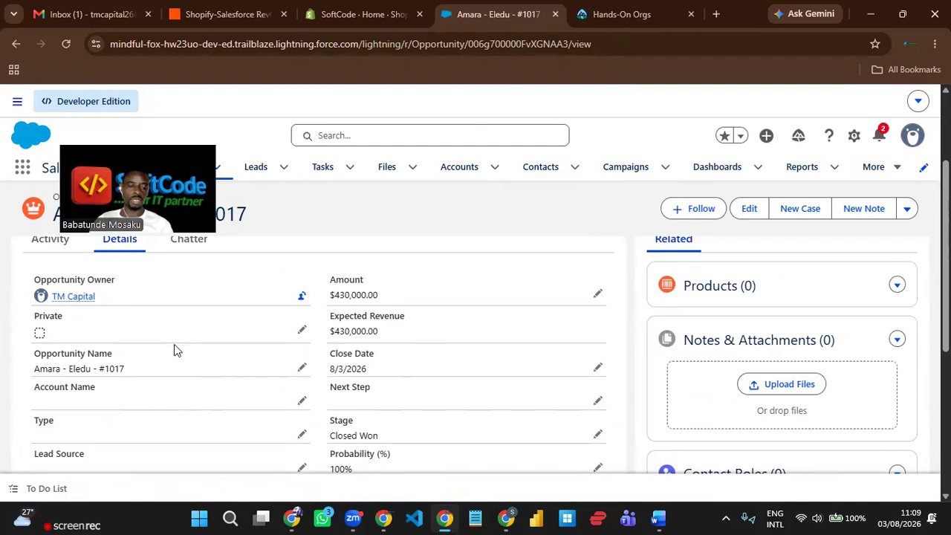
{"action": "scroll", "coordinate": [175, 349], "scroll_direction": "down", "scroll_amount": 1}
{"action": "scroll", "coordinate": [198, 363], "scroll_direction": "down", "scroll_amount": 2}
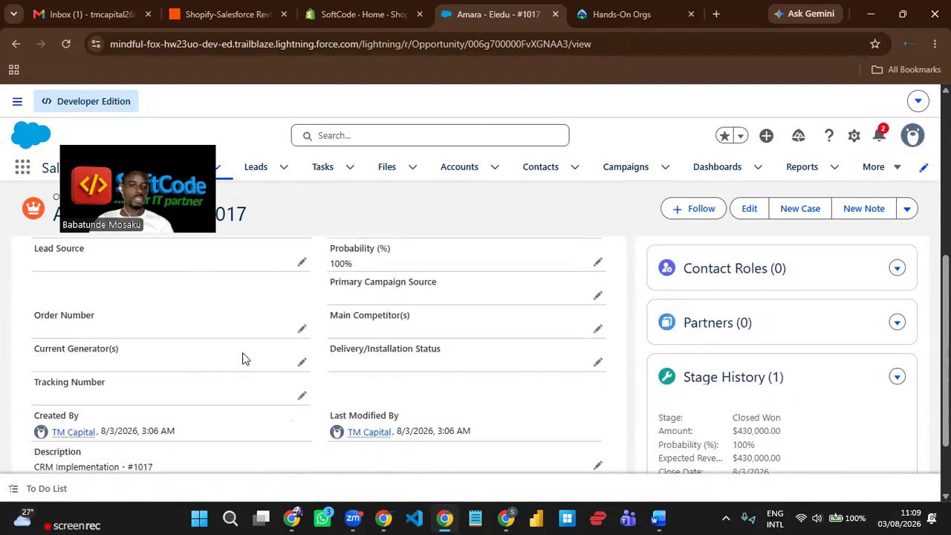
{"action": "scroll", "coordinate": [231, 342], "scroll_direction": "down", "scroll_amount": 1}
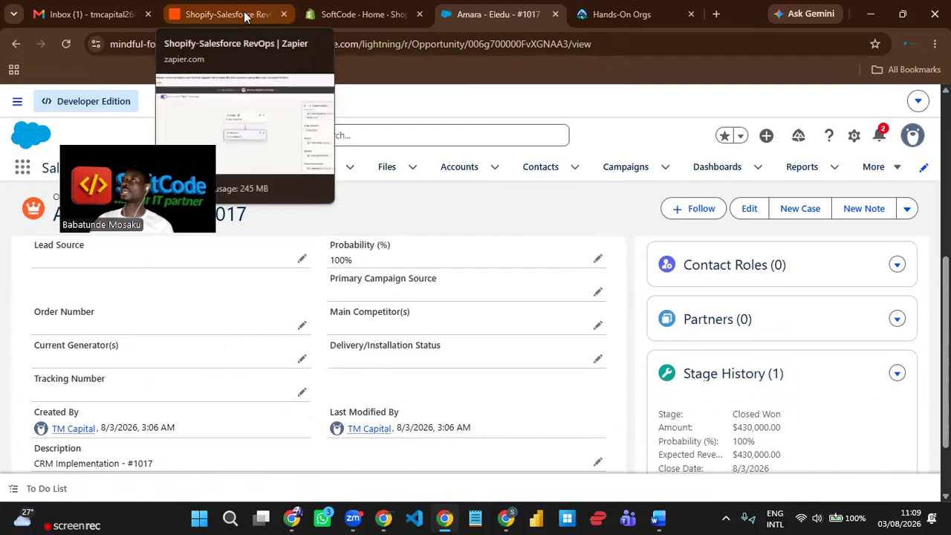
- Switch to the SoftCode Shopify admin and go to Customers
{"action": "left_click", "coordinate": [376, 11]}
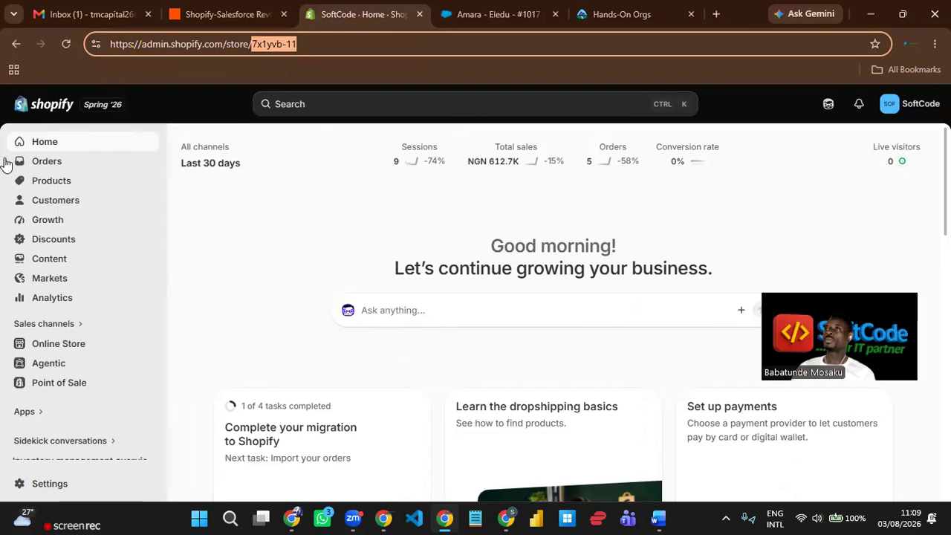
{"action": "left_click", "coordinate": [60, 206]}
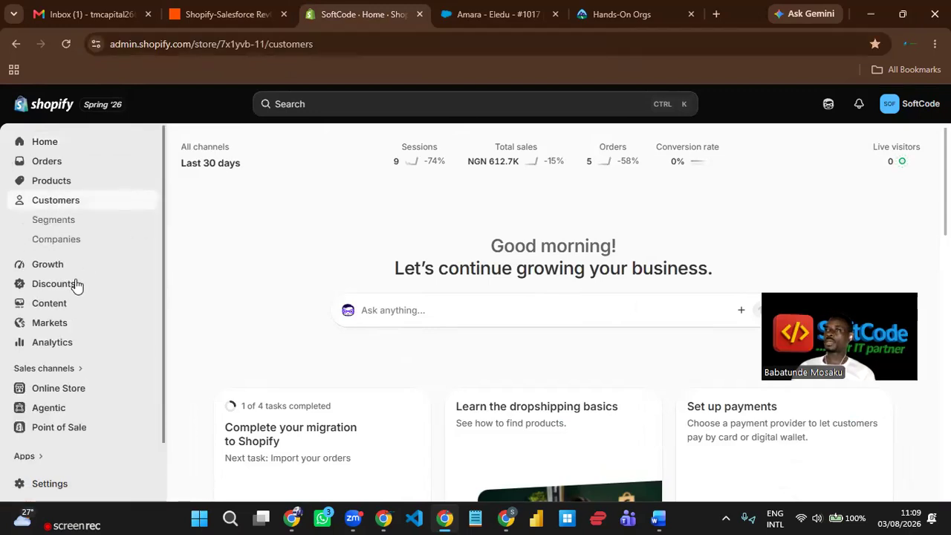
- Start a new customer and enter the customer's first and last name
{"action": "left_click", "coordinate": [877, 151]}
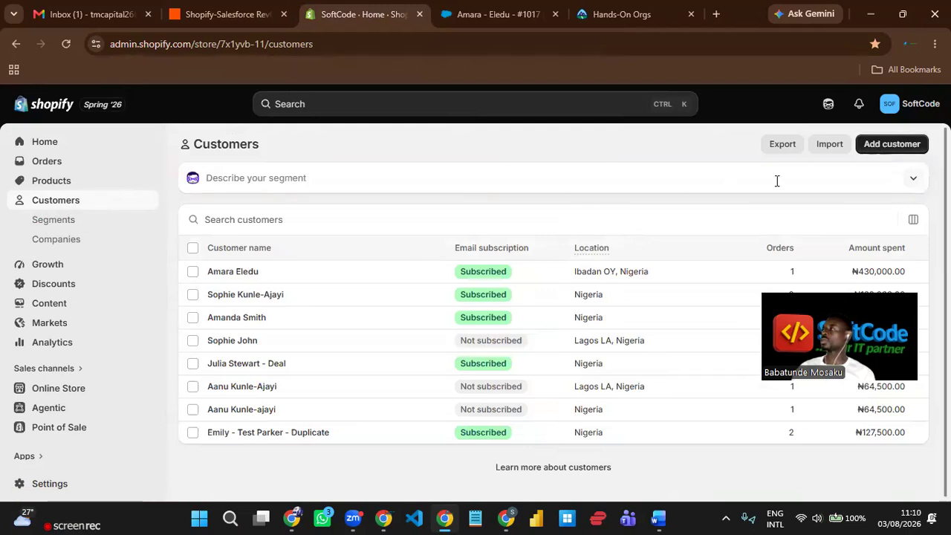
{"action": "left_click", "coordinate": [301, 229]}
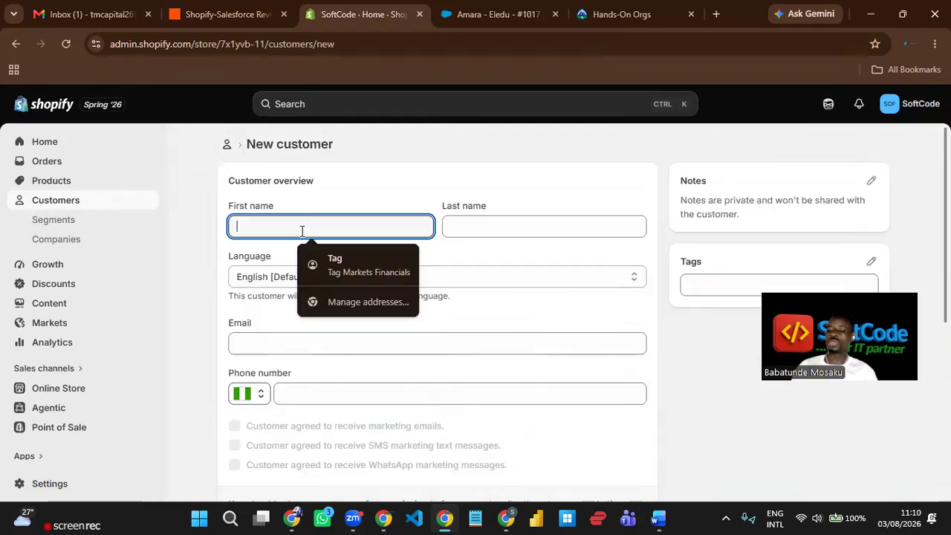
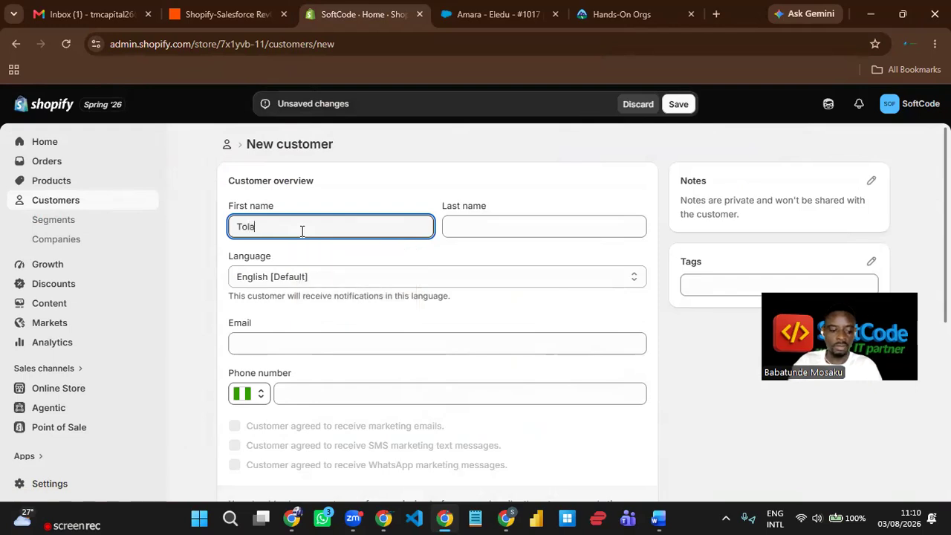
{"action": "key", "text": "Tab"}
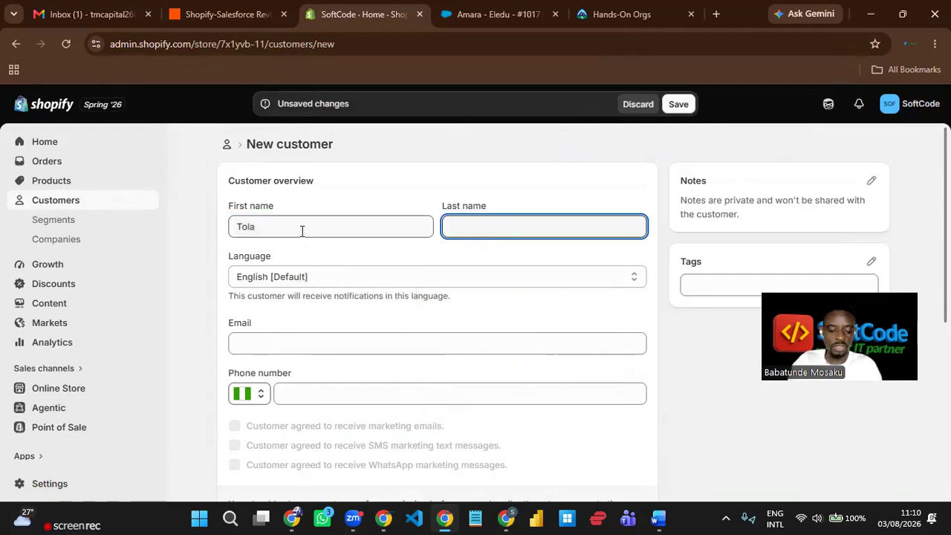
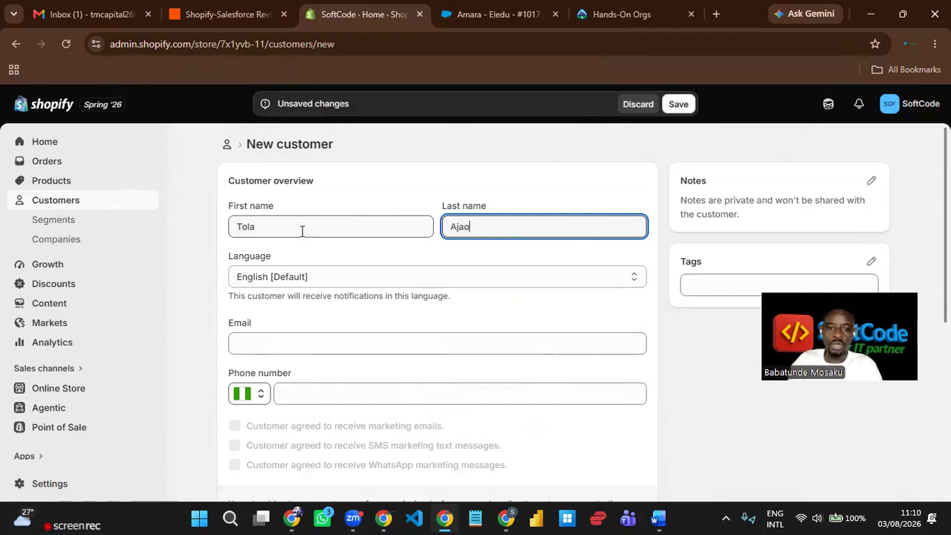
- Fill in the customer's e-mail address and phone number
{"action": "left_click", "coordinate": [268, 344]}
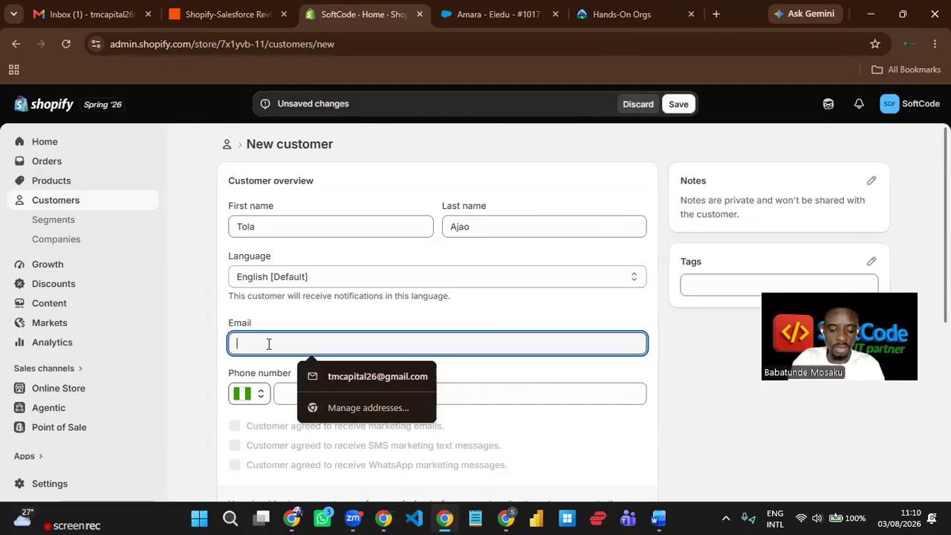
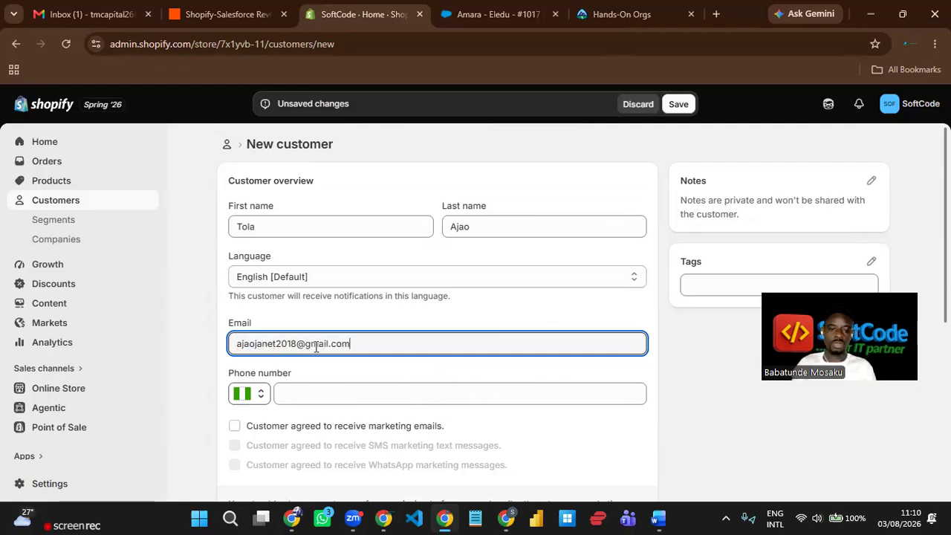
{"action": "left_click", "coordinate": [364, 386]}
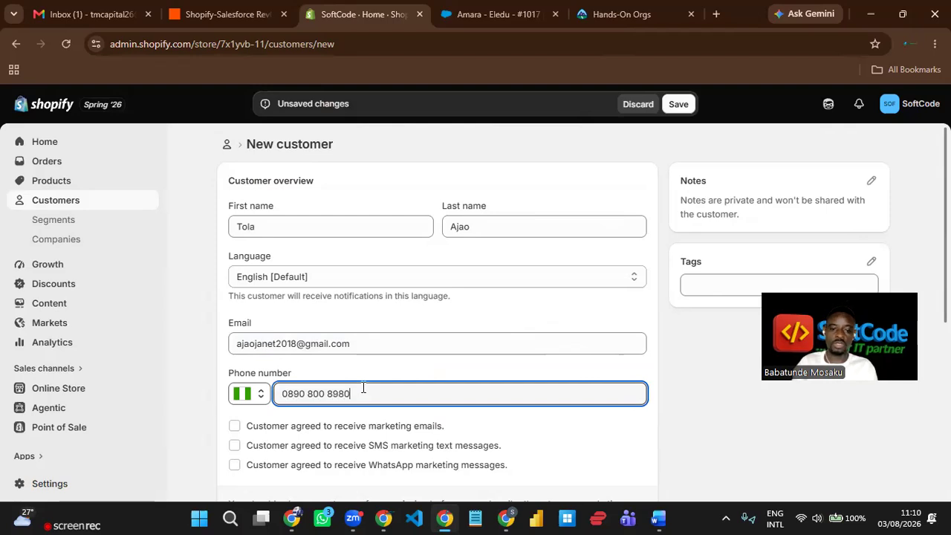
{"action": "scroll", "coordinate": [363, 388], "scroll_direction": "down", "scroll_amount": 2}
- Tick the e-mail, SMS and WhatsApp marketing consents and attempt to save
{"action": "left_click", "coordinate": [234, 286]}
{"action": "left_click", "coordinate": [234, 306]}
{"action": "left_click", "coordinate": [234, 327]}
{"action": "scroll", "coordinate": [407, 327], "scroll_direction": "down", "scroll_amount": 3}
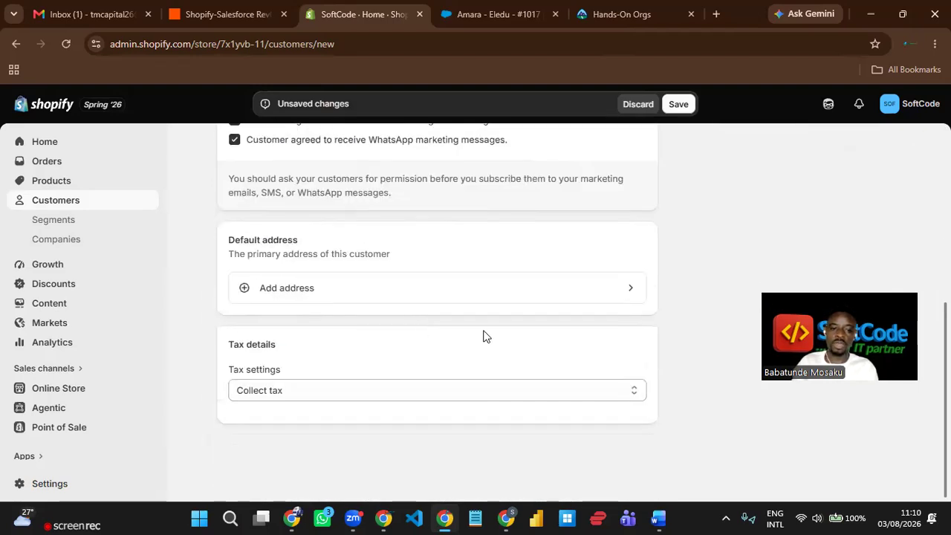
{"action": "scroll", "coordinate": [502, 328], "scroll_direction": "up", "scroll_amount": 5}
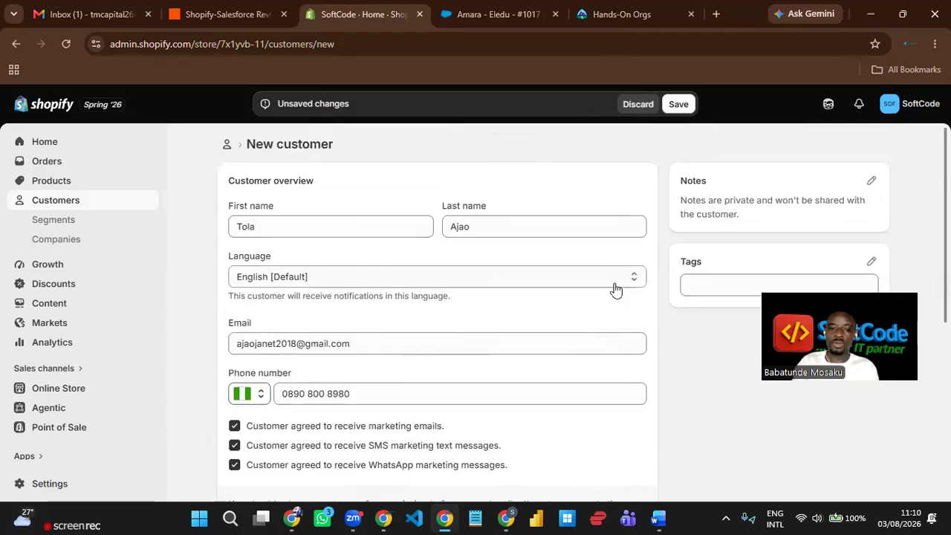
{"action": "scroll", "coordinate": [615, 290], "scroll_direction": "down", "scroll_amount": 4}
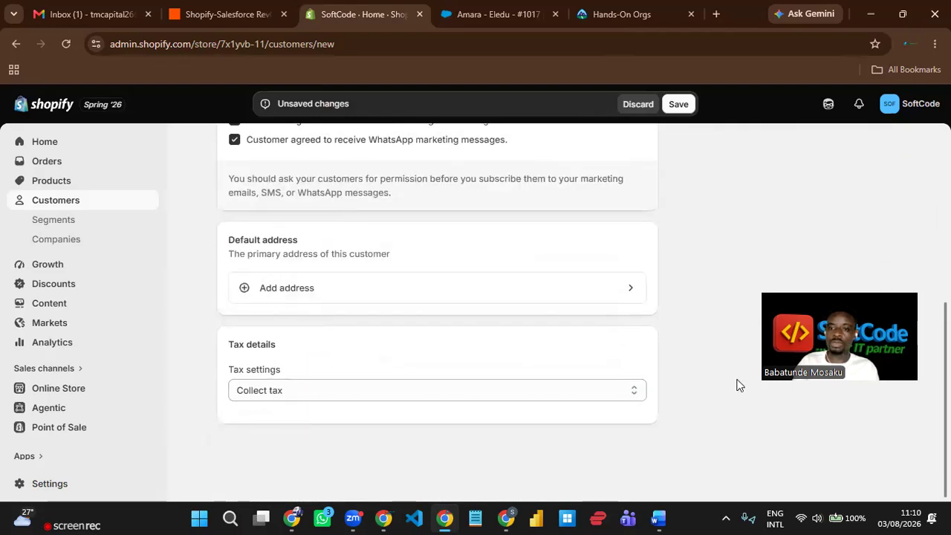
{"action": "left_click", "coordinate": [677, 104]}
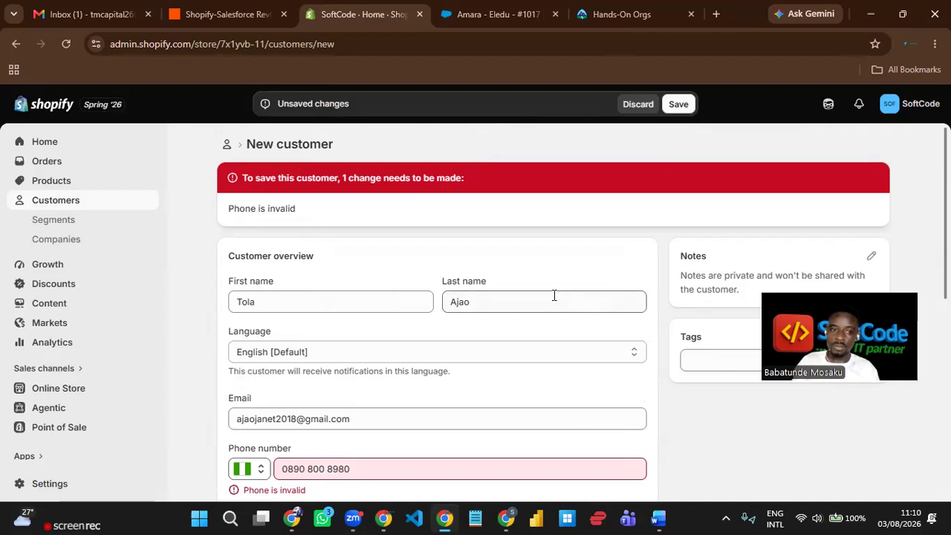
- Replace the rejected phone number with a valid one
{"action": "scroll", "coordinate": [554, 296], "scroll_direction": "down", "scroll_amount": 2}
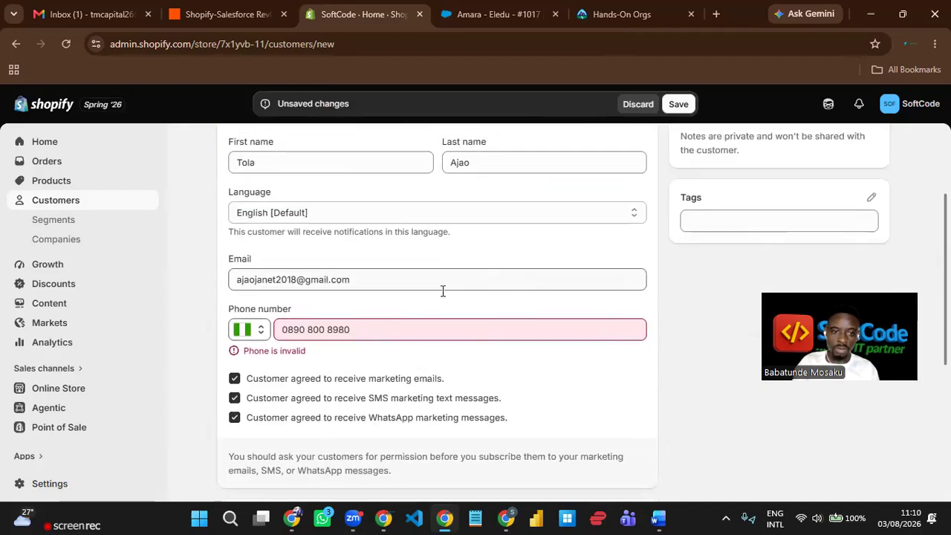
{"action": "left_click", "coordinate": [381, 332]}
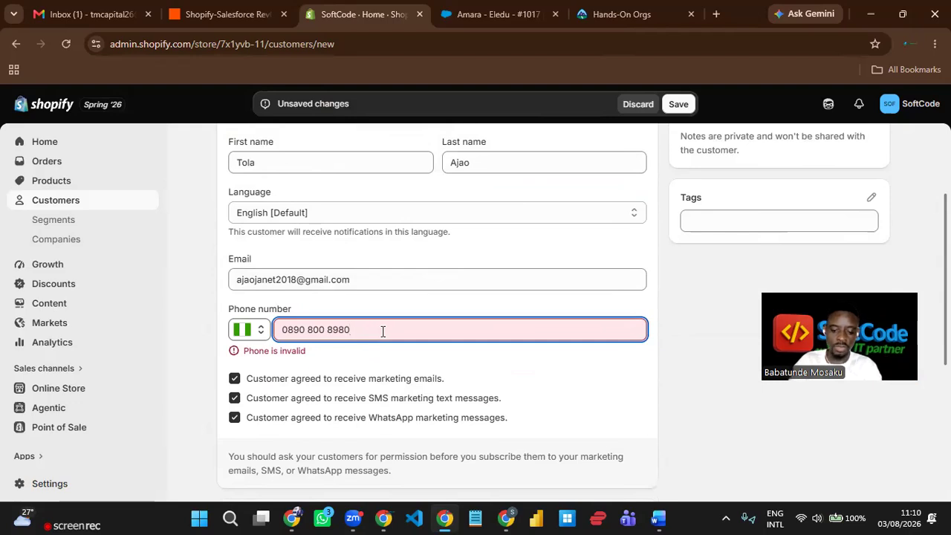
{"action": "key", "text": "BackSpace"}
{"action": "key", "text": "BackSpace"}
{"action": "key", "text": "BackSpace"}
{"action": "key", "text": "BackSpace"}
{"action": "key", "text": "BackSpace"}
{"action": "key", "text": "BackSpace"}
{"action": "key", "text": "BackSpace"}
{"action": "key", "text": "BackSpace"}
{"action": "key", "text": "BackSpace"}
{"action": "key", "text": "BackSpace"}
{"action": "key", "text": "BackSpace"}
{"action": "key", "text": "BackSpace"}
{"action": "key", "text": "BackSpace"}
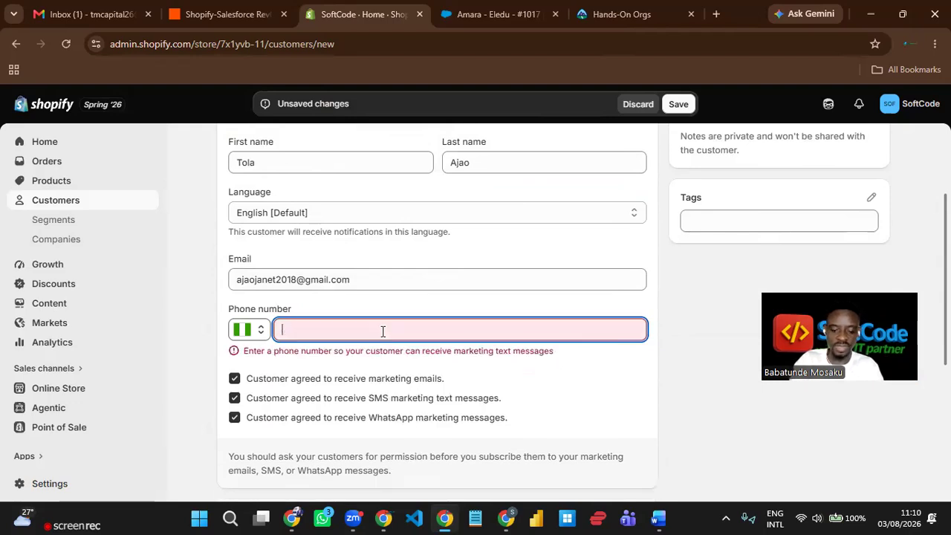
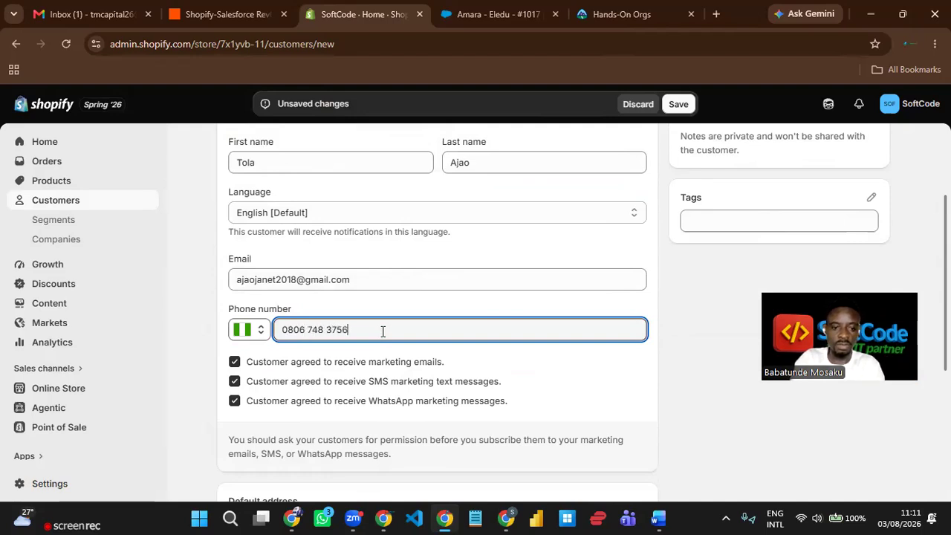
{"action": "left_click", "coordinate": [480, 296]}
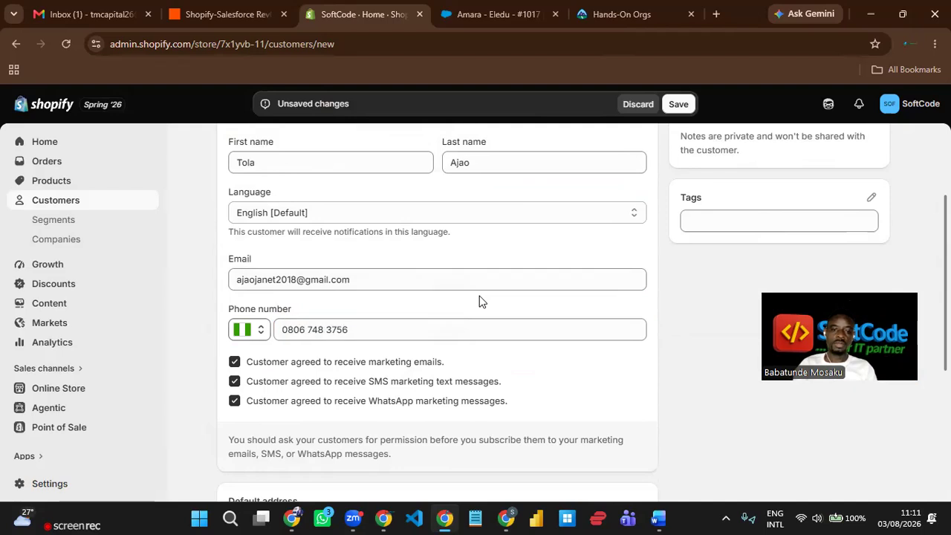
{"action": "scroll", "coordinate": [487, 290], "scroll_direction": "down", "scroll_amount": 3}
{"action": "scroll", "coordinate": [507, 280], "scroll_direction": "down", "scroll_amount": 1}
{"action": "scroll", "coordinate": [506, 281], "scroll_direction": "up", "scroll_amount": 3}
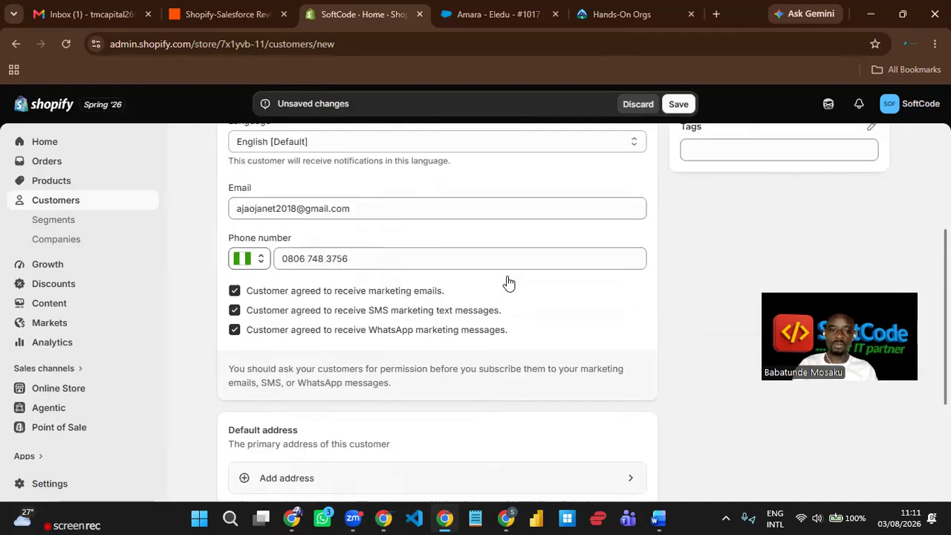
{"action": "scroll", "coordinate": [497, 287], "scroll_direction": "down", "scroll_amount": 2}
- Add a default address from the first street suggestion, save it and dismiss Chrome's prompt
{"action": "left_click", "coordinate": [354, 362]}
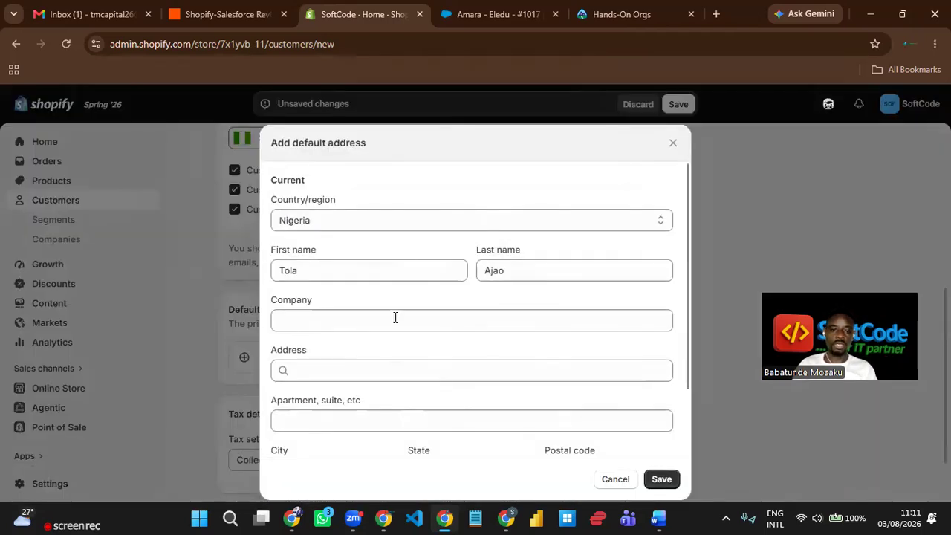
{"action": "scroll", "coordinate": [408, 305], "scroll_direction": "down", "scroll_amount": 2}
{"action": "left_click", "coordinate": [344, 281]}
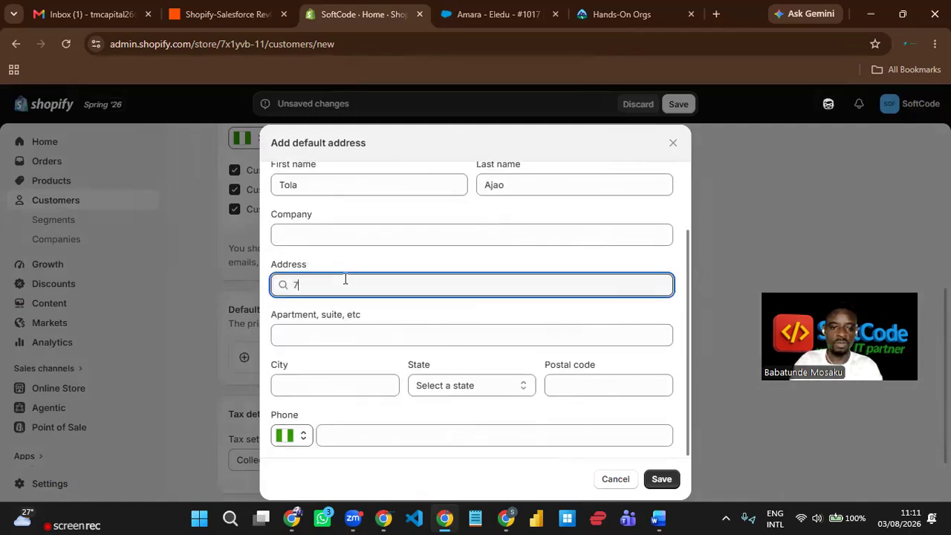
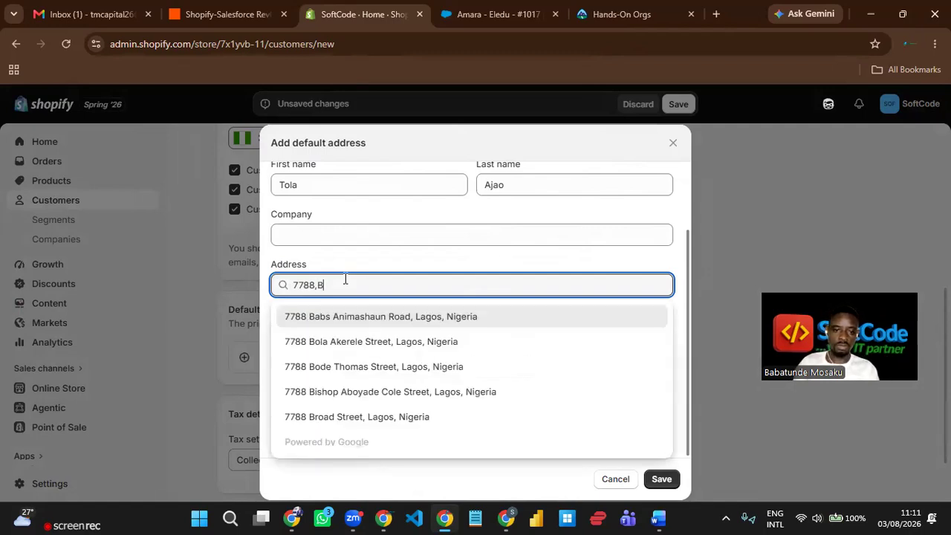
{"action": "left_click", "coordinate": [372, 319]}
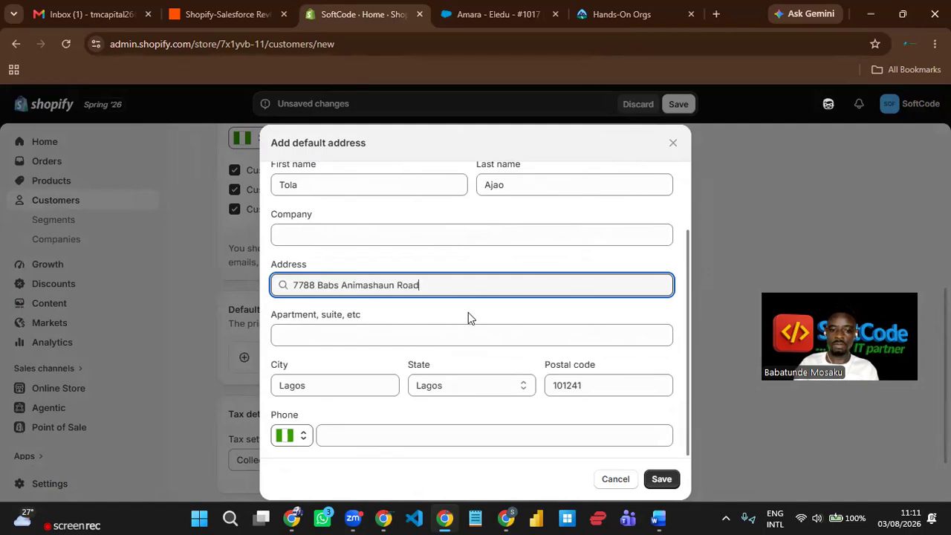
{"action": "left_click", "coordinate": [661, 479]}
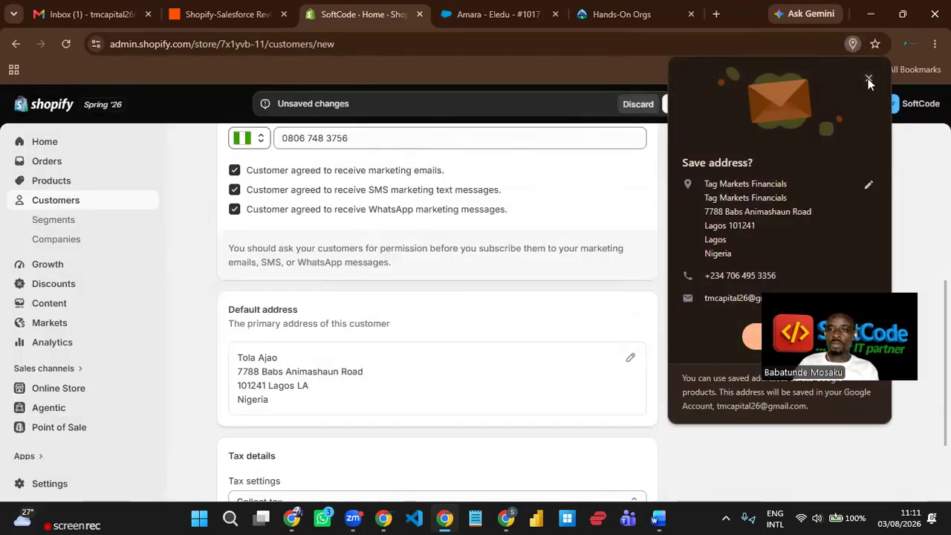
{"action": "left_click", "coordinate": [868, 80]}
{"action": "scroll", "coordinate": [420, 339], "scroll_direction": "up", "scroll_amount": 5}
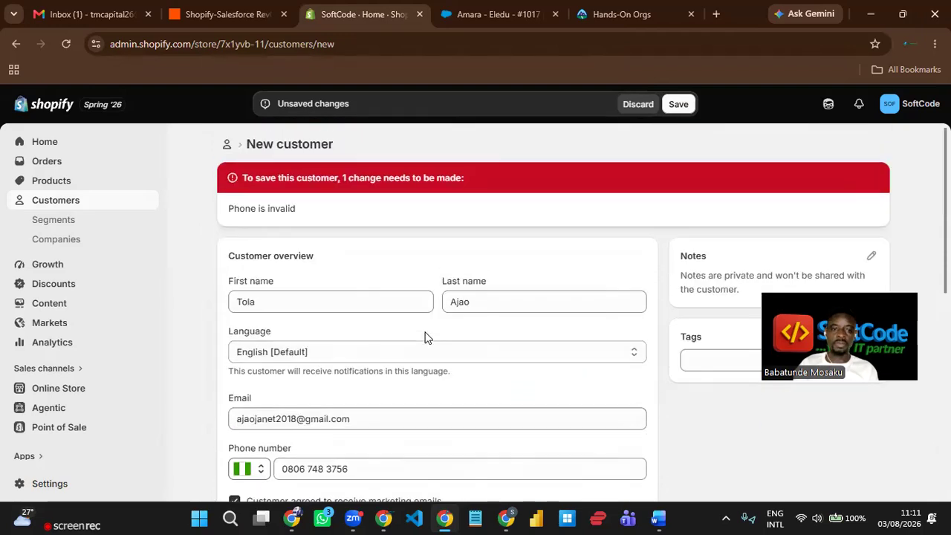
- Save the new customer, whose profile shows ₦0.00 spent and 0 orders
{"action": "left_click", "coordinate": [680, 104]}
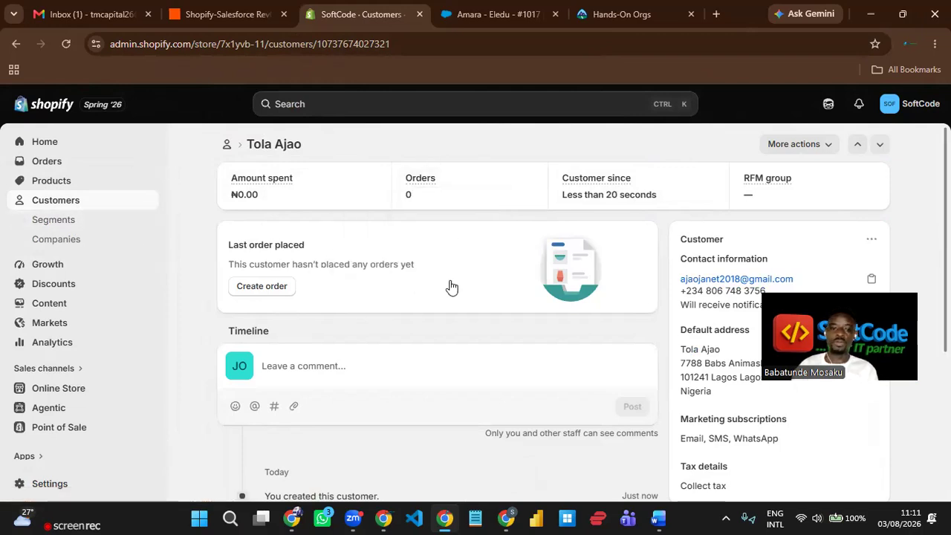
{"action": "left_click", "coordinate": [277, 290]}
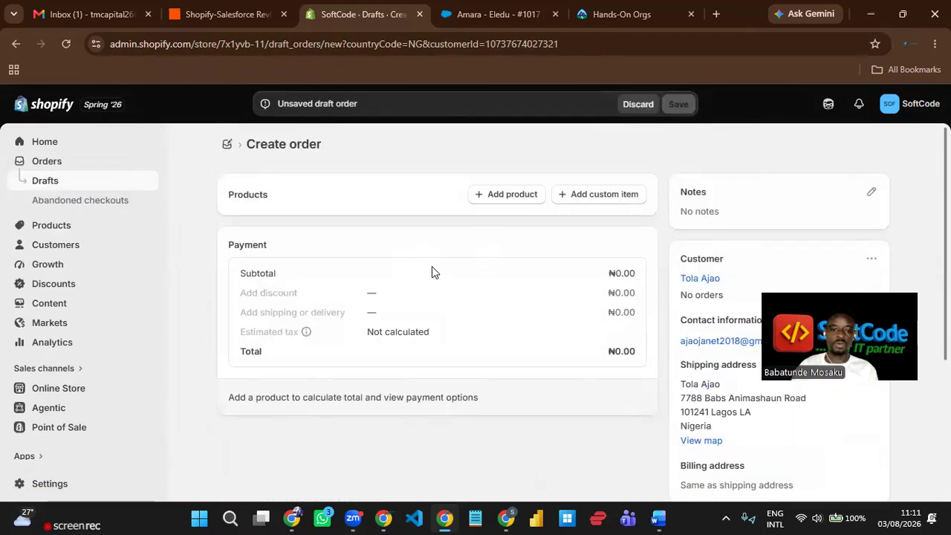
- Add one Salesforce RevOps Training (₦53,750.00 incl. 7.5% VAT) to draft #D18 and mark it paid
{"action": "left_click", "coordinate": [506, 196]}
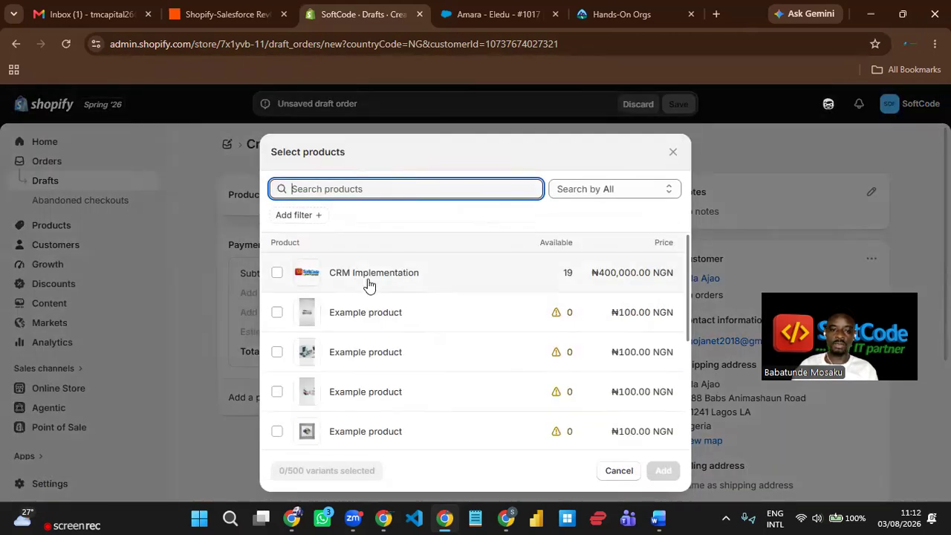
{"action": "scroll", "coordinate": [410, 285], "scroll_direction": "down", "scroll_amount": 5}
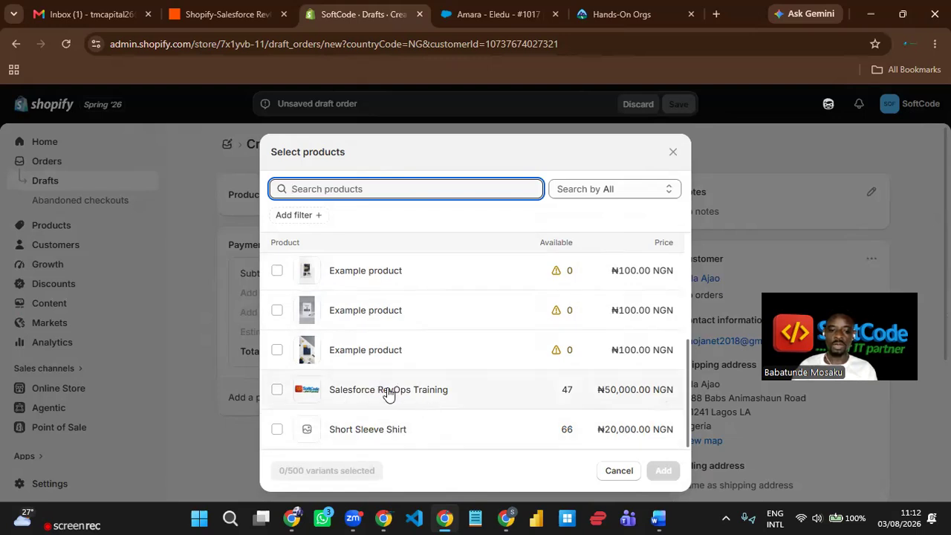
{"action": "left_click", "coordinate": [376, 393]}
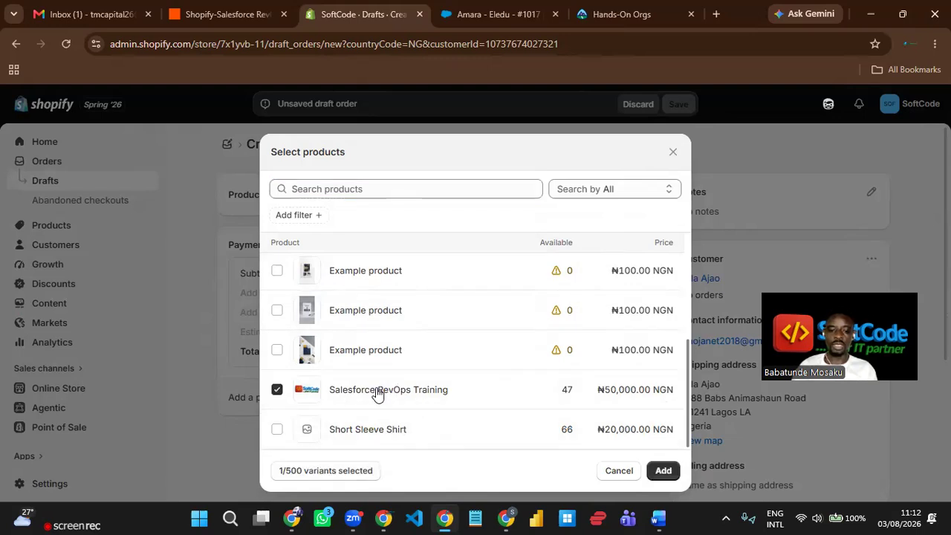
{"action": "left_click", "coordinate": [660, 473]}
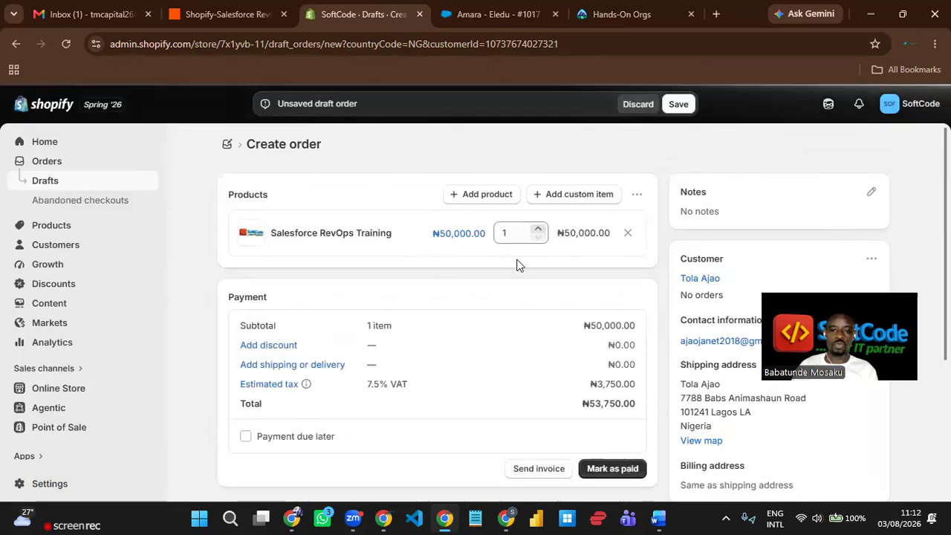
{"action": "scroll", "coordinate": [511, 304], "scroll_direction": "down", "scroll_amount": 1}
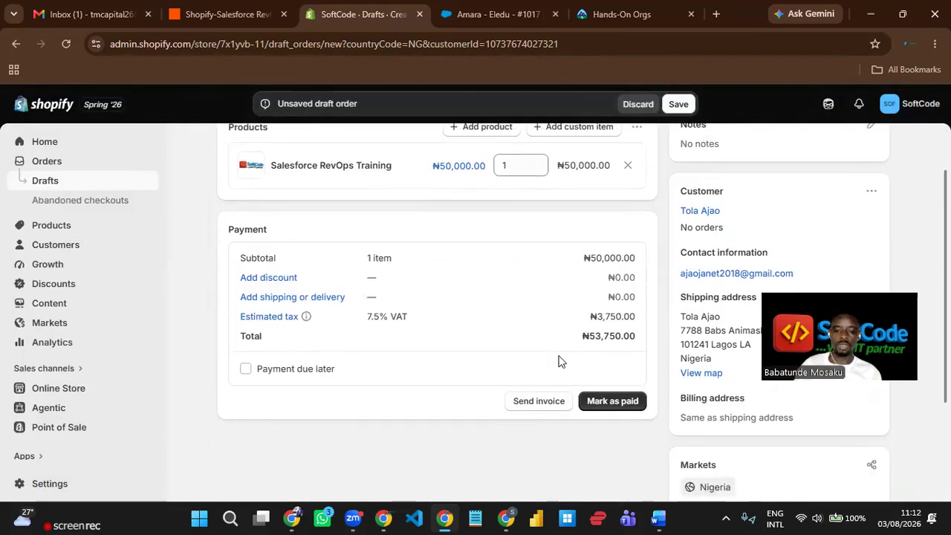
{"action": "left_click", "coordinate": [620, 409]}
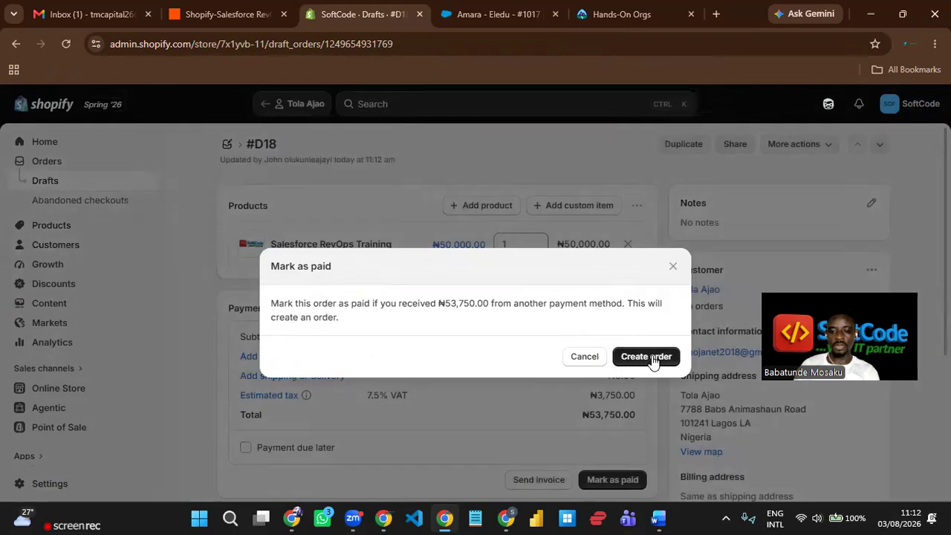
- Confirm the draft as paid order #1018, mark its item fulfilled, and switch to Salesforce
{"action": "left_click", "coordinate": [646, 361]}
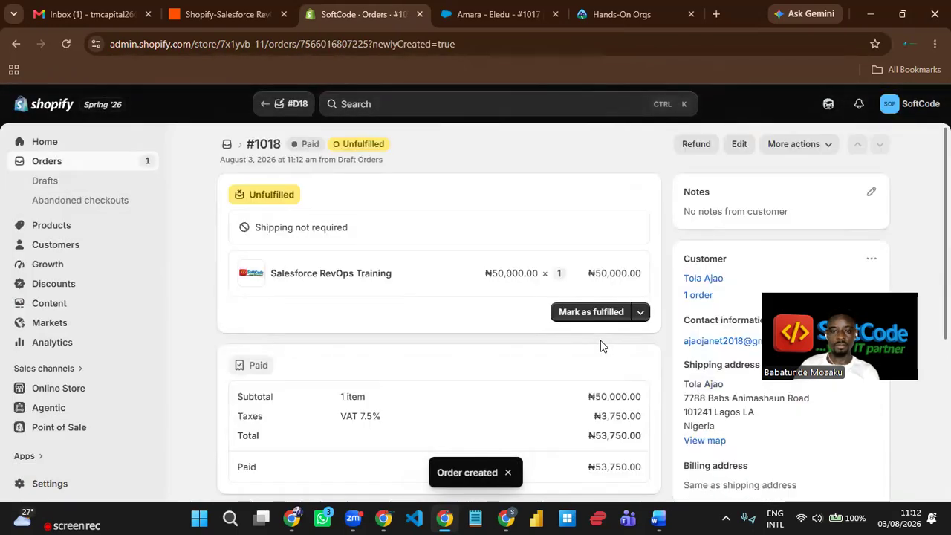
{"action": "left_click", "coordinate": [595, 325]}
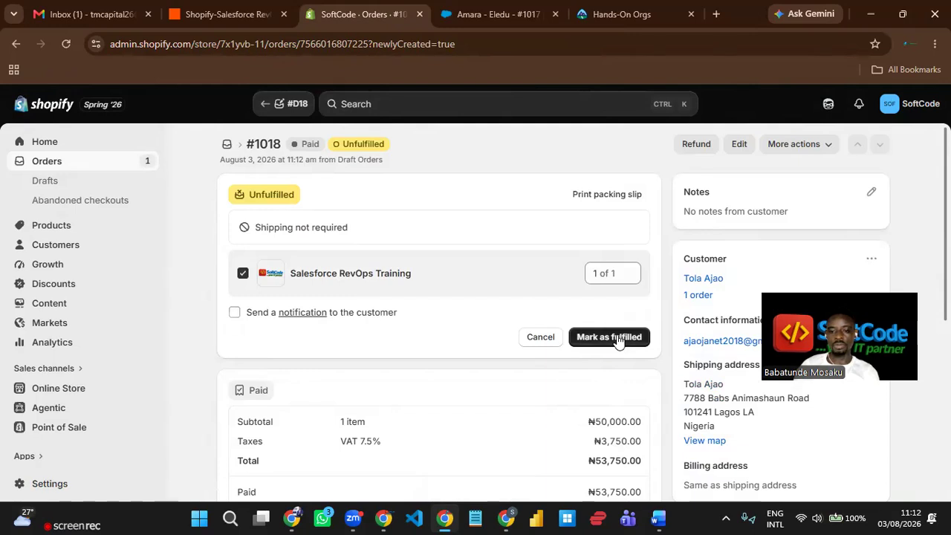
{"action": "left_click", "coordinate": [621, 340]}
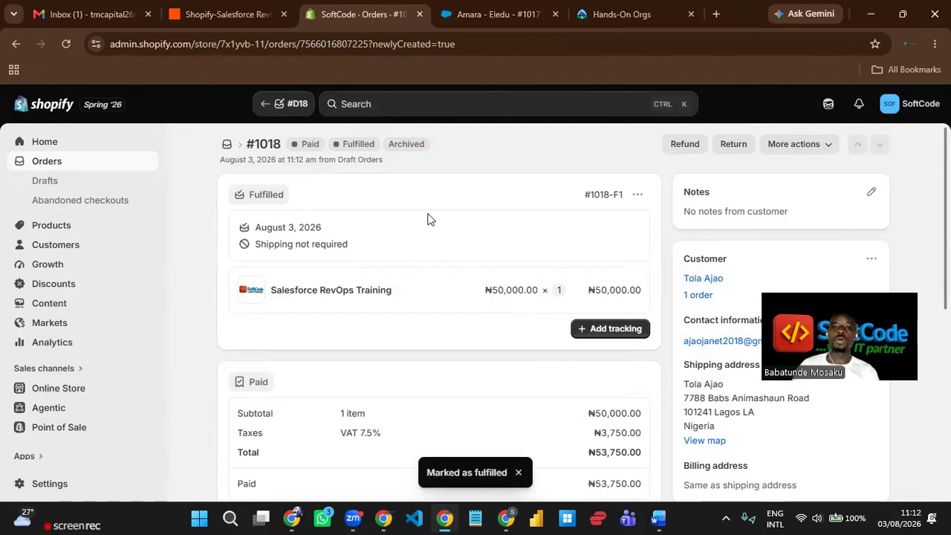
{"action": "left_click", "coordinate": [507, 15]}
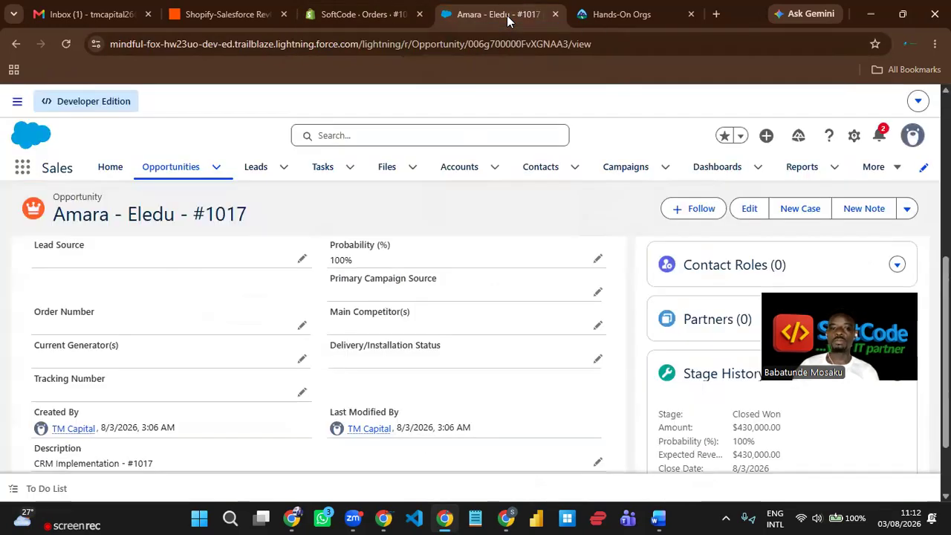
- Open All Opportunities and reload it, showing 38 opportunities with #1017 the newest Shopify record
{"action": "left_click", "coordinate": [172, 180]}
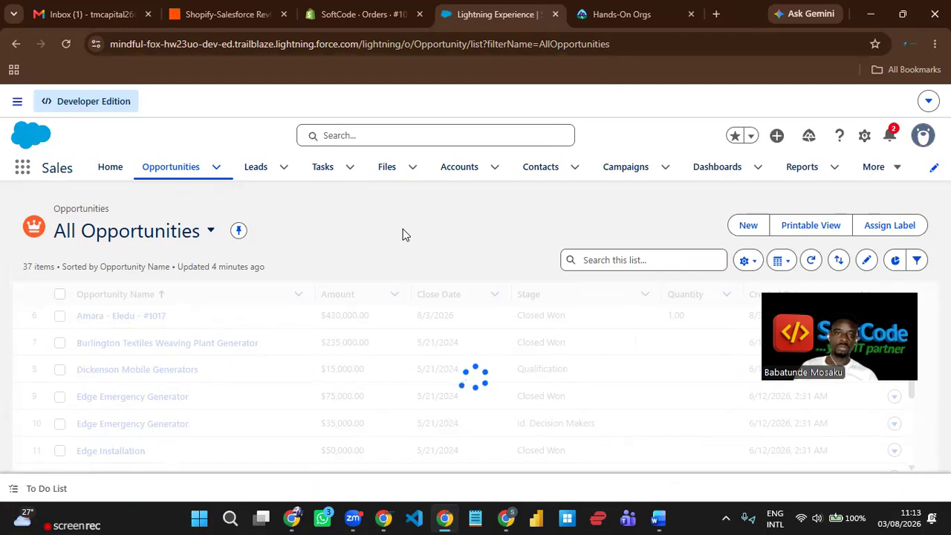
{"action": "scroll", "coordinate": [233, 345], "scroll_direction": "down", "scroll_amount": 2}
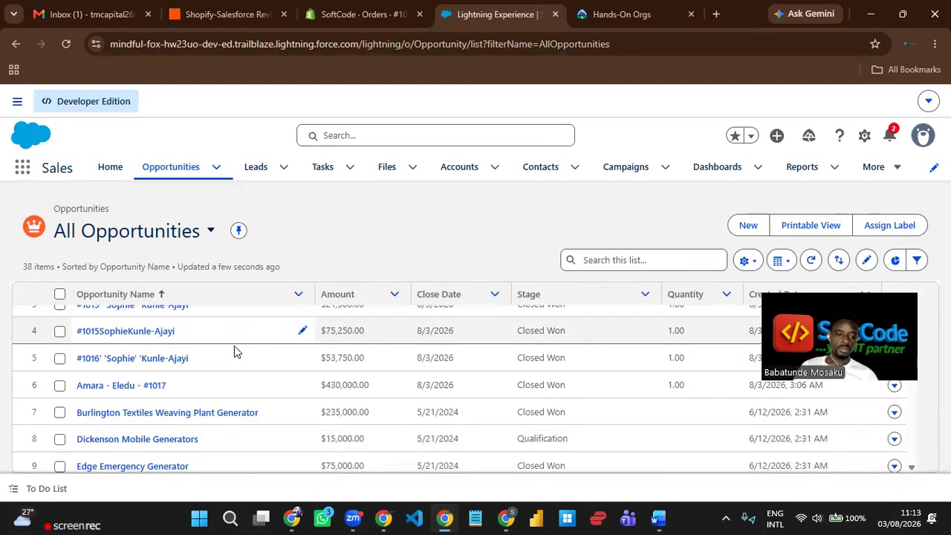
{"action": "scroll", "coordinate": [269, 399], "scroll_direction": "up", "scroll_amount": 2}
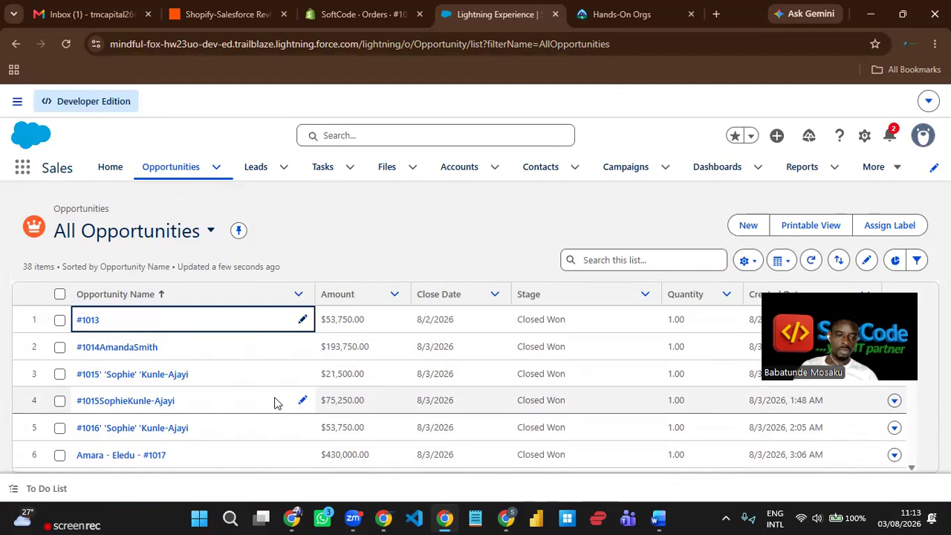
{"action": "scroll", "coordinate": [274, 402], "scroll_direction": "down", "scroll_amount": 7}
{"action": "scroll", "coordinate": [274, 400], "scroll_direction": "down", "scroll_amount": 5}
{"action": "scroll", "coordinate": [283, 390], "scroll_direction": "up", "scroll_amount": 12}
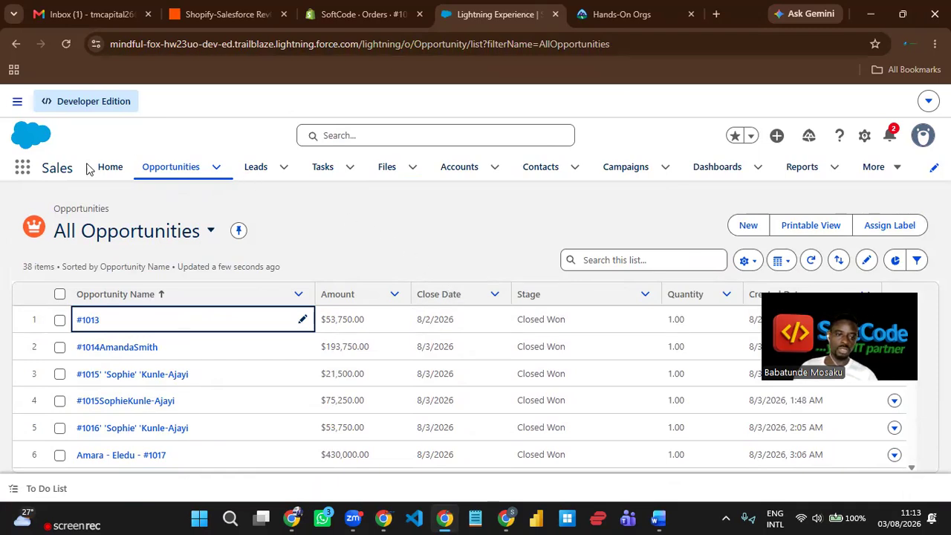
{"action": "left_click", "coordinate": [65, 45]}
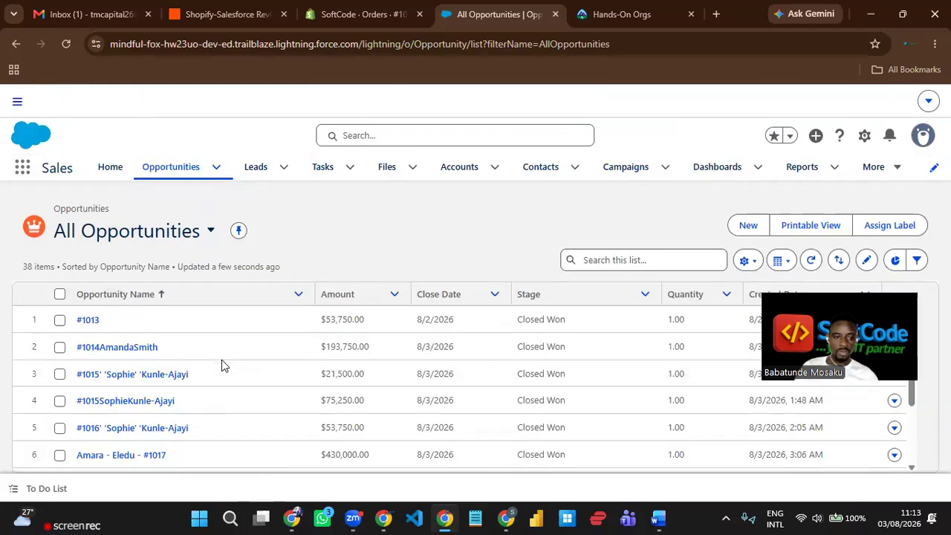
{"action": "scroll", "coordinate": [223, 363], "scroll_direction": "down", "scroll_amount": 1}
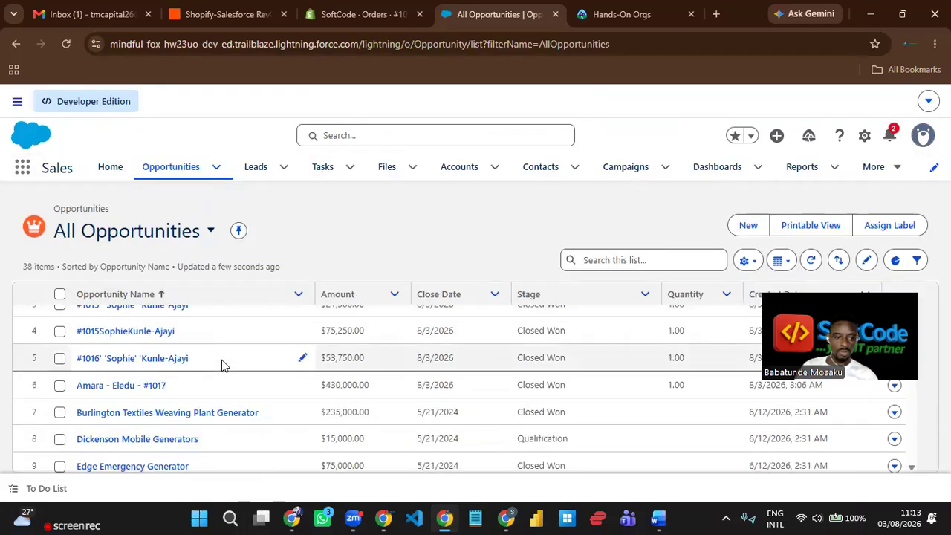
{"action": "scroll", "coordinate": [221, 359], "scroll_direction": "up", "scroll_amount": 1}
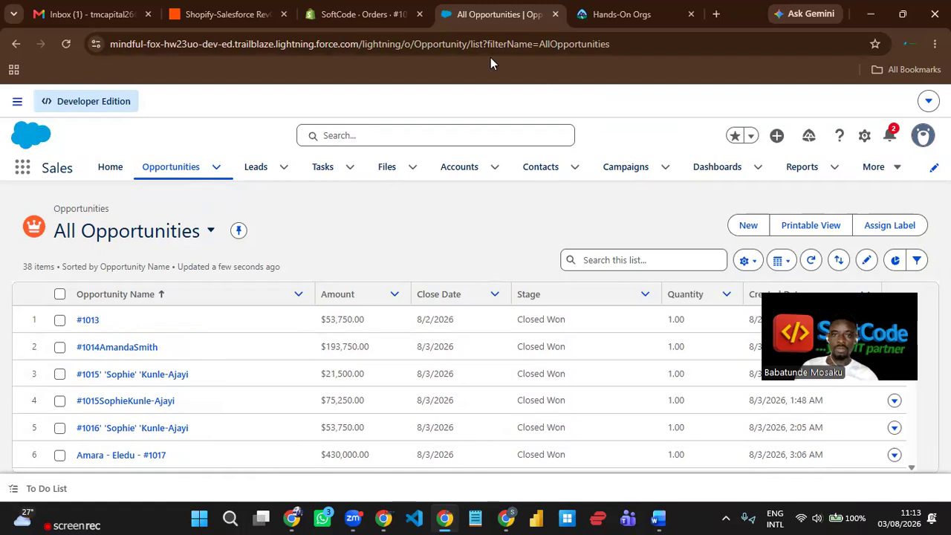
- Glance across Shopify order #1018, the Zap editor and the Salesforce opportunities list
{"action": "left_click", "coordinate": [346, 18]}
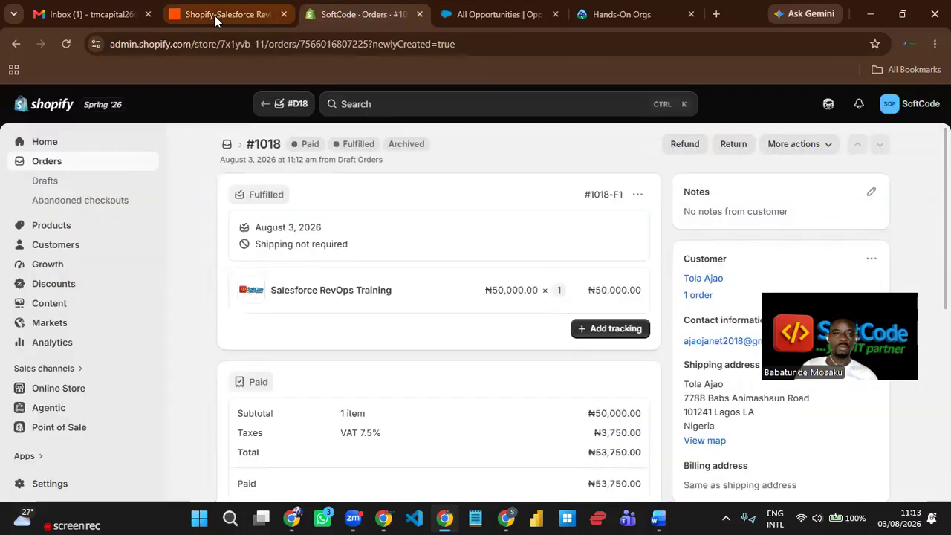
{"action": "left_click", "coordinate": [213, 16]}
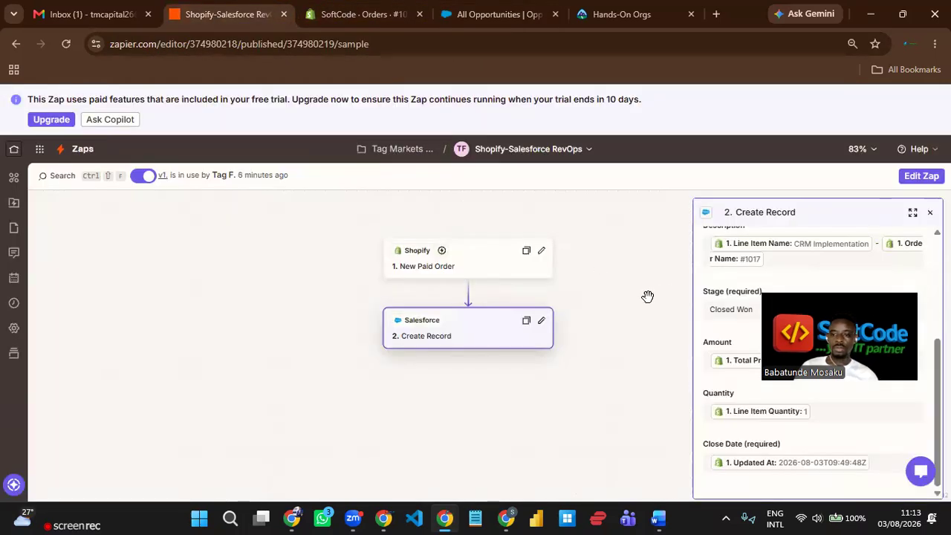
{"action": "left_click", "coordinate": [515, 17]}
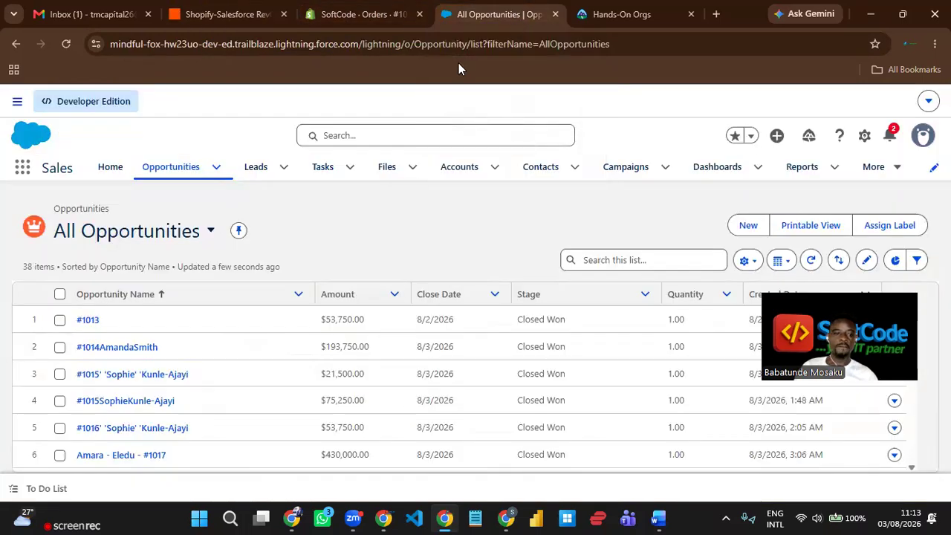
{"action": "scroll", "coordinate": [227, 381], "scroll_direction": "down", "scroll_amount": 2}
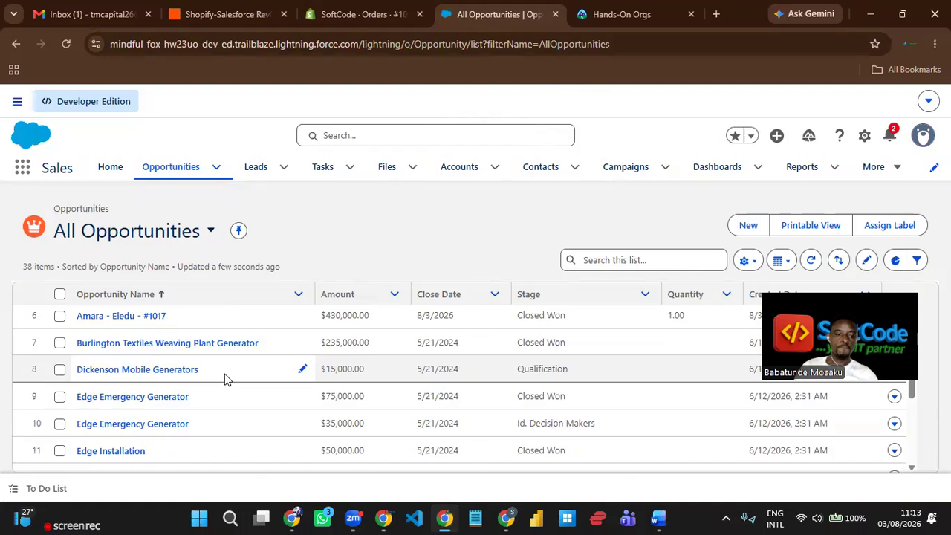
{"action": "scroll", "coordinate": [225, 379], "scroll_direction": "up", "scroll_amount": 2}
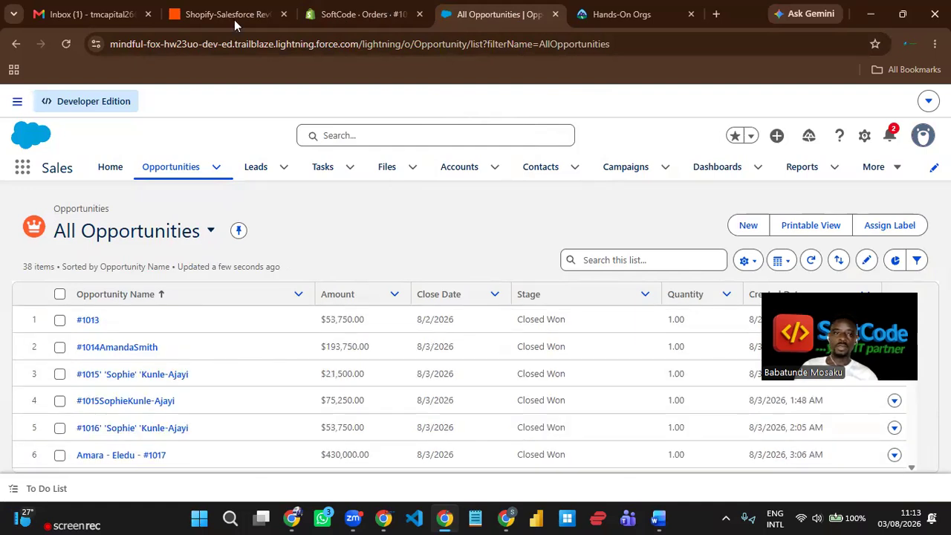
- View the Zap's New Paid Order instant trigger details, then return to the Salesforce opportunities
{"action": "key", "text": "ctrl+2"}
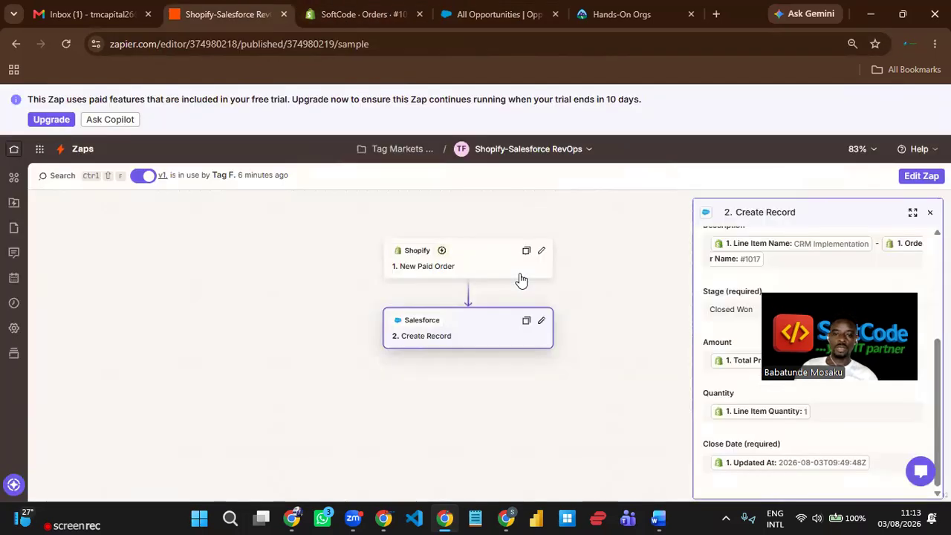
{"action": "left_click", "coordinate": [483, 250]}
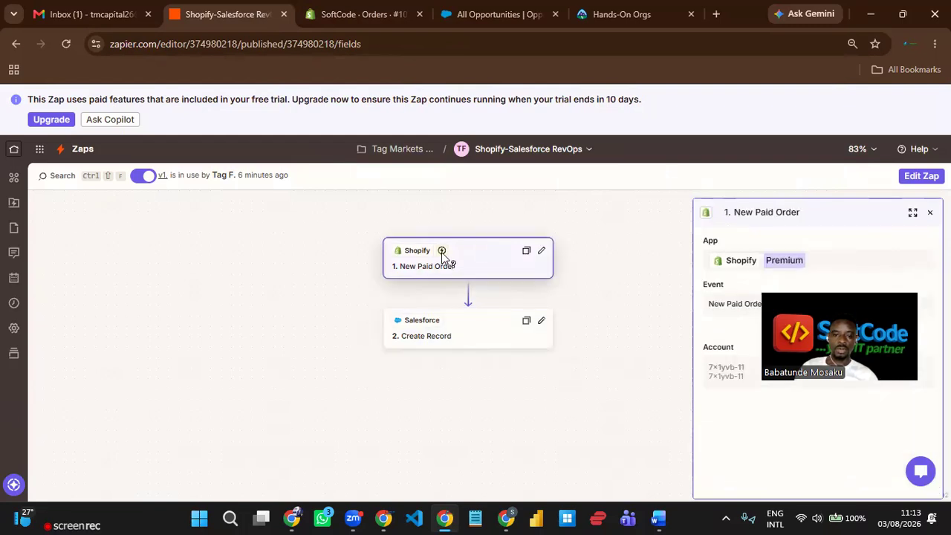
{"action": "mouse_move", "coordinate": [442, 253]}
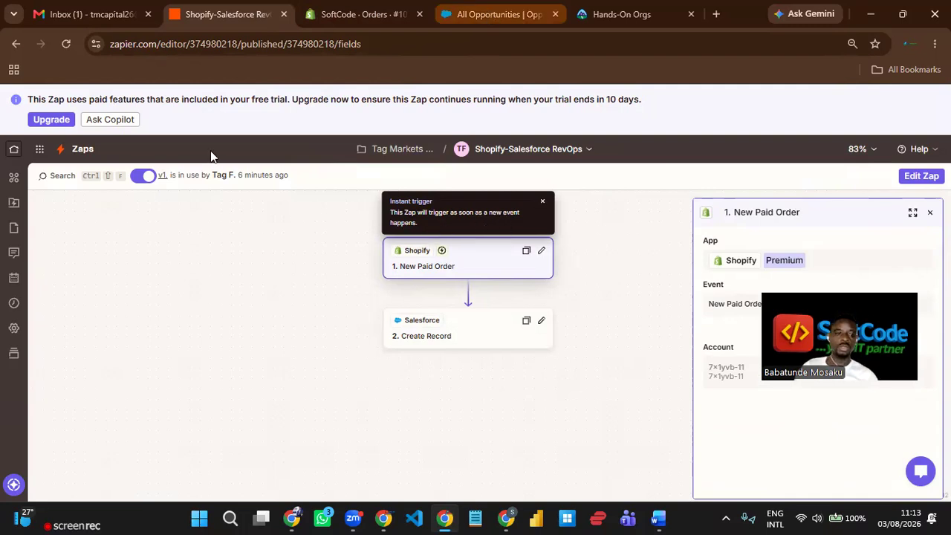
{"action": "left_click", "coordinate": [494, 14]}
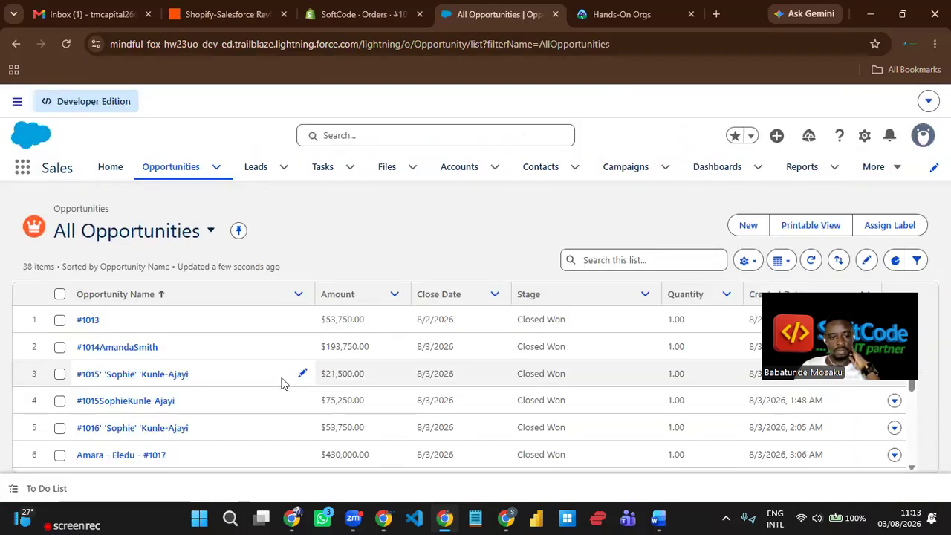
- Scan the opportunities list for the new order, then return to Shopify order #1018 (₦53,750.00)
{"action": "scroll", "coordinate": [280, 384], "scroll_direction": "down", "scroll_amount": 2}
{"action": "scroll", "coordinate": [281, 384], "scroll_direction": "up", "scroll_amount": 1}
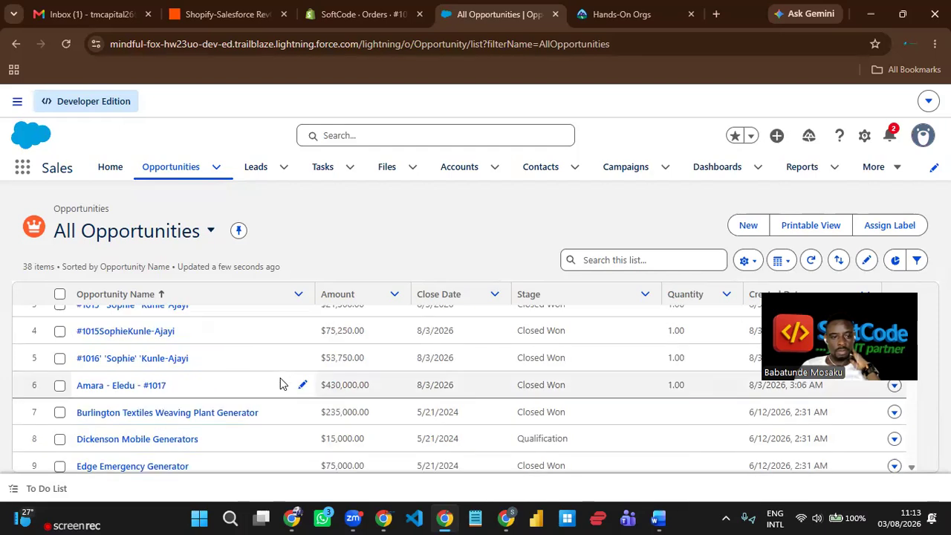
{"action": "scroll", "coordinate": [280, 382], "scroll_direction": "up", "scroll_amount": 1}
{"action": "scroll", "coordinate": [261, 389], "scroll_direction": "up", "scroll_amount": 1}
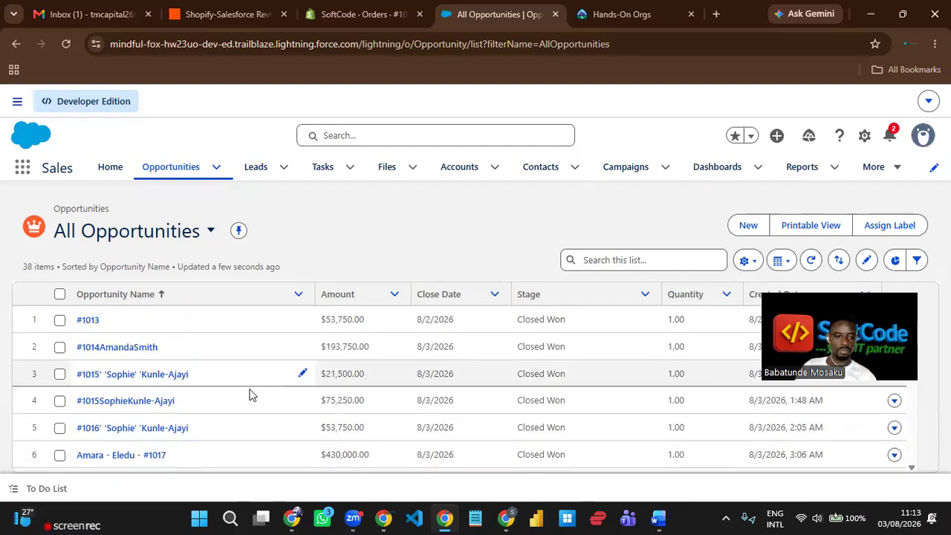
{"action": "left_click", "coordinate": [352, 17]}
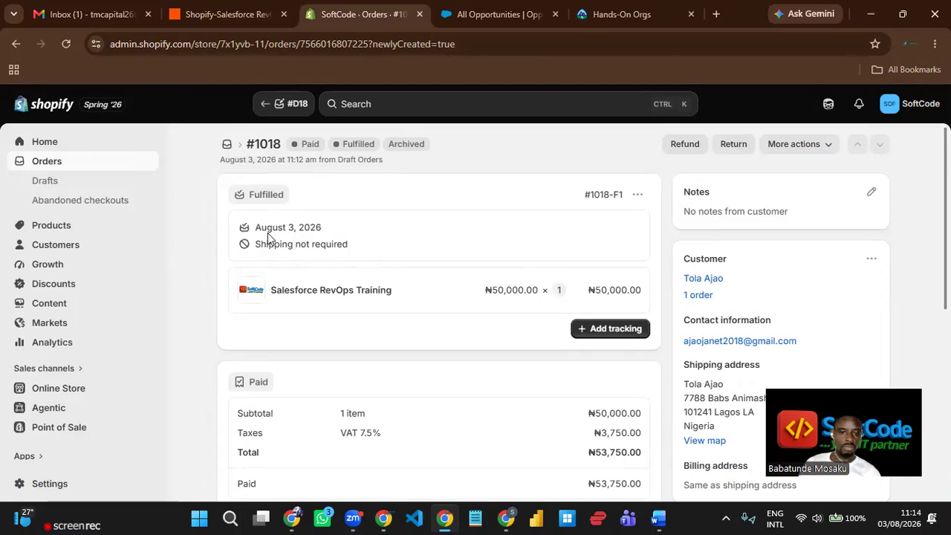
- Open the Shopify orders list, showing #1018 paid and fulfilled at ₦53,750.00
{"action": "left_click", "coordinate": [47, 162]}
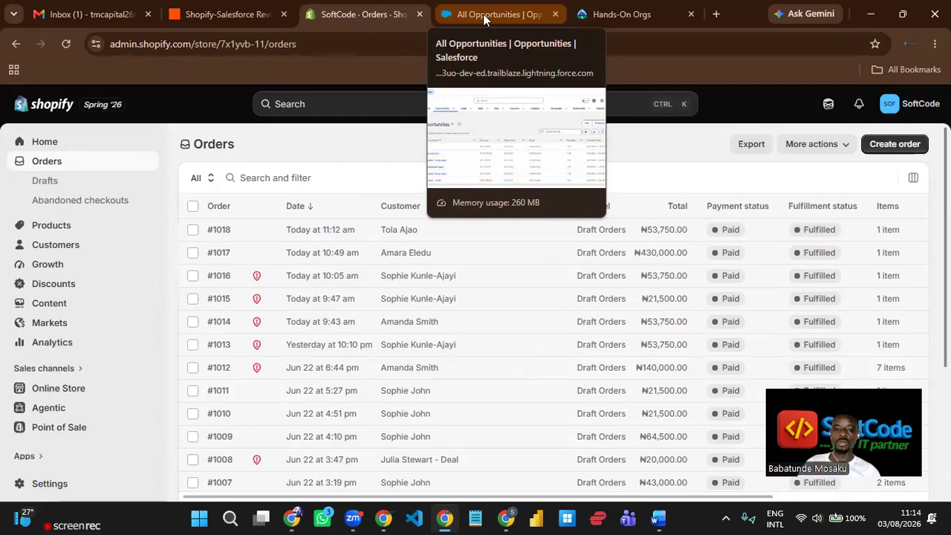
- Reload Salesforce opportunities, still 38, then return via the Zap to the Shopify orders list
{"action": "left_click", "coordinate": [241, 18]}
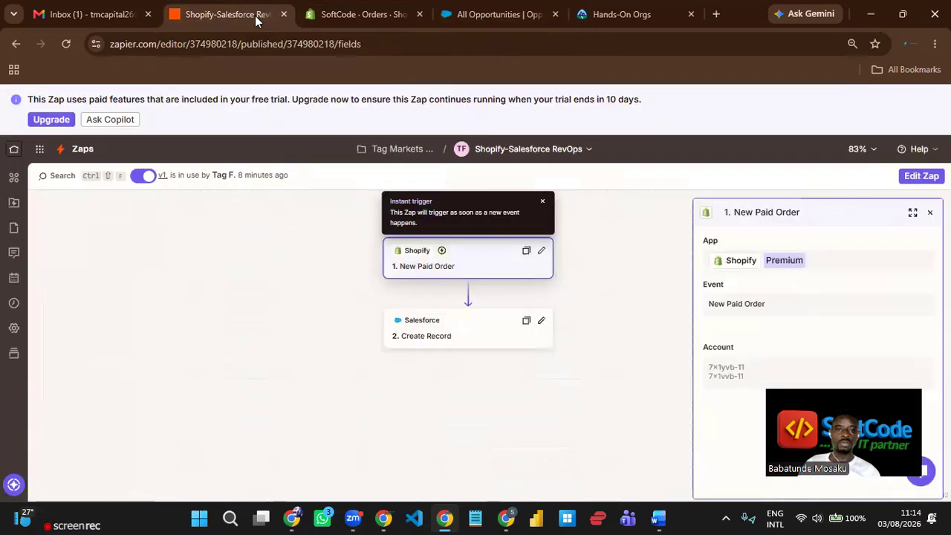
{"action": "left_click", "coordinate": [496, 21]}
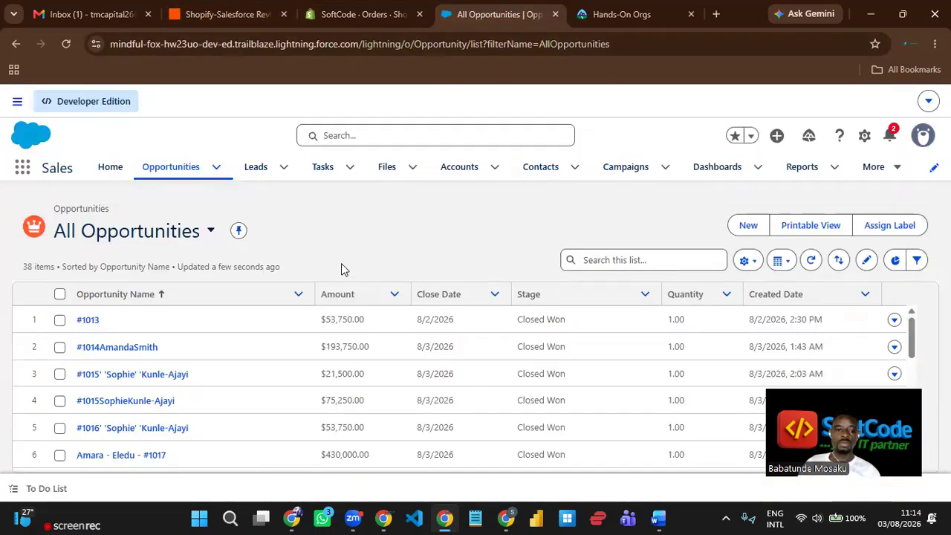
{"action": "scroll", "coordinate": [245, 349], "scroll_direction": "down", "scroll_amount": 2}
{"action": "scroll", "coordinate": [249, 348], "scroll_direction": "up", "scroll_amount": 2}
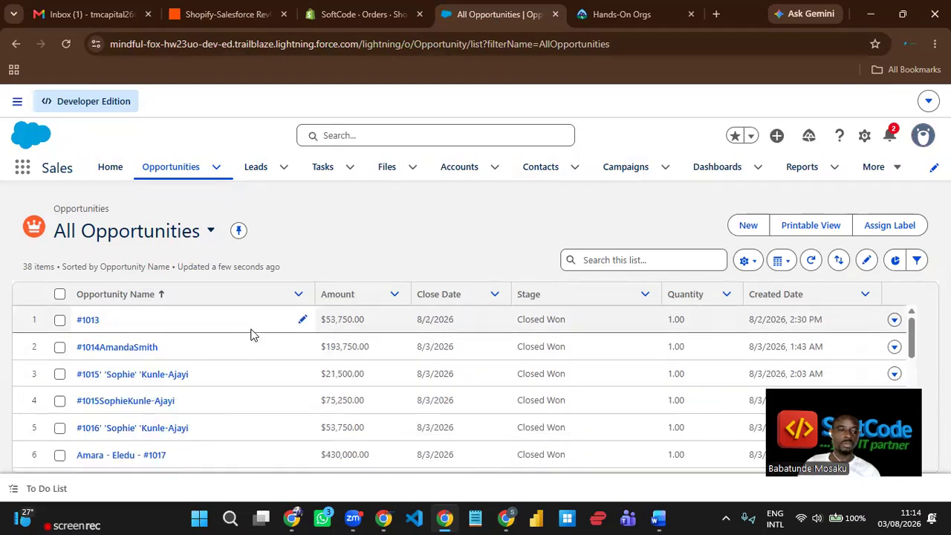
{"action": "left_click", "coordinate": [65, 45]}
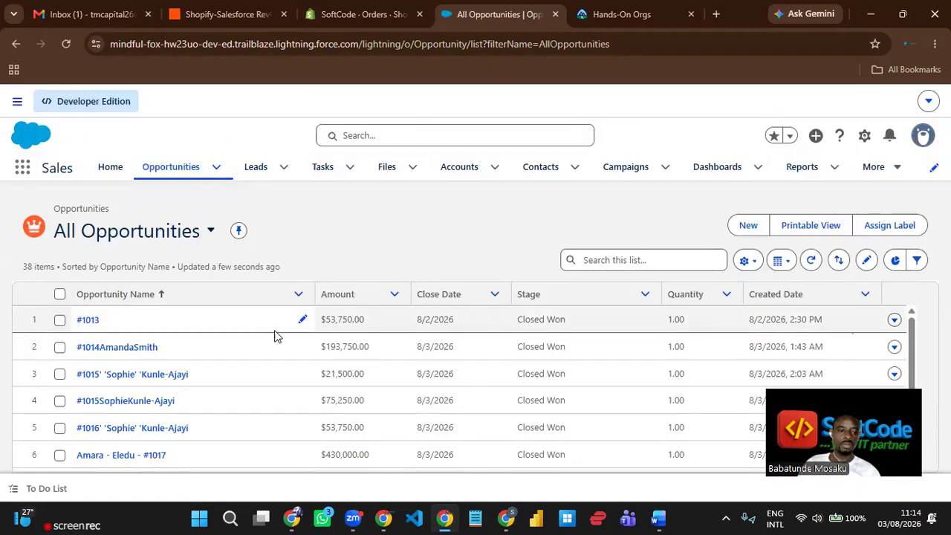
{"action": "scroll", "coordinate": [274, 334], "scroll_direction": "down", "scroll_amount": 2}
{"action": "scroll", "coordinate": [263, 352], "scroll_direction": "up", "scroll_amount": 2}
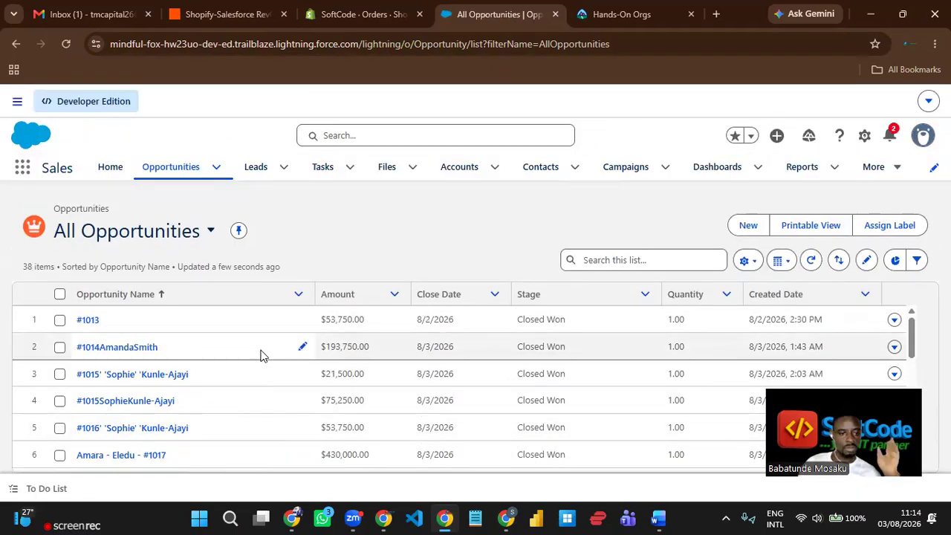
{"action": "scroll", "coordinate": [261, 345], "scroll_direction": "down", "scroll_amount": 4}
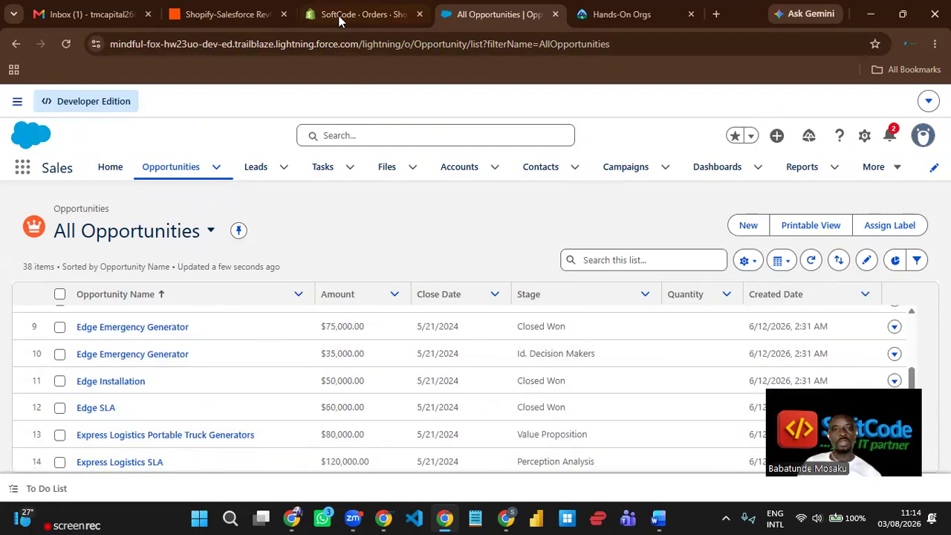
{"action": "left_click", "coordinate": [232, 15]}
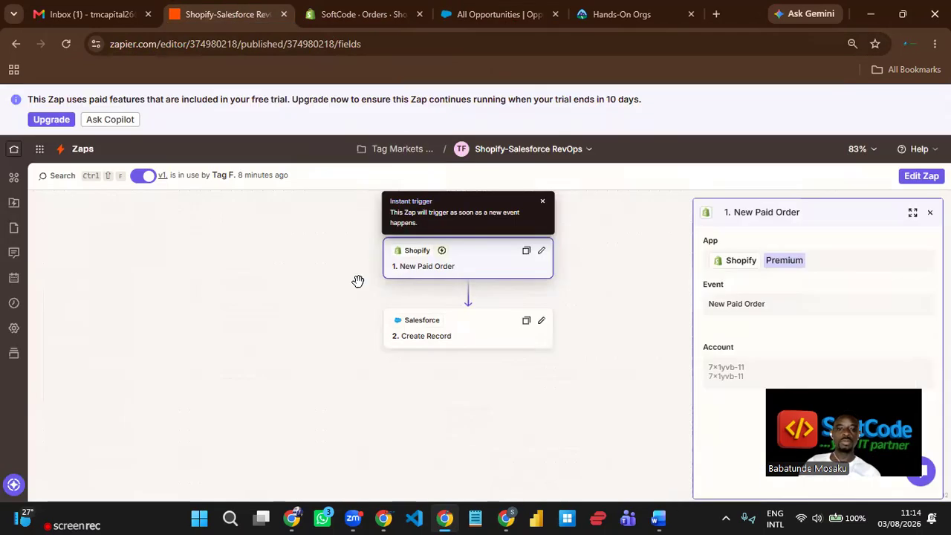
{"action": "left_click", "coordinate": [351, 18]}
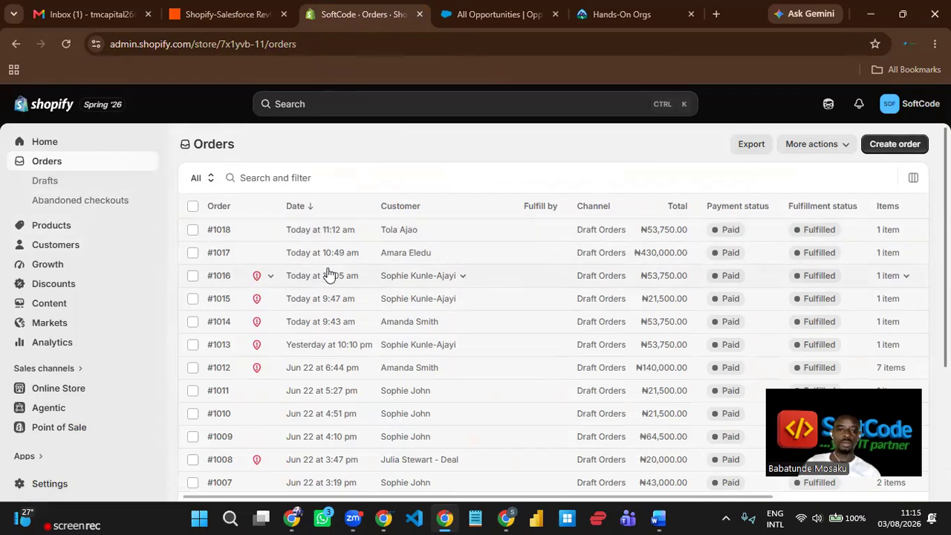
- Start a new order for the #1018 customer containing CRM Implementation at ₦430,000.00 incl. VAT
{"action": "left_click", "coordinate": [67, 247]}
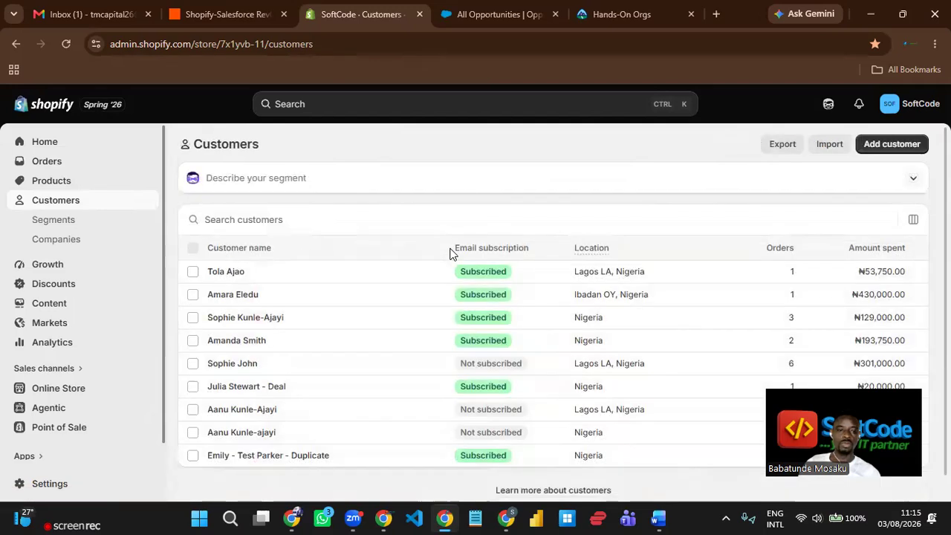
{"action": "left_click", "coordinate": [313, 262]}
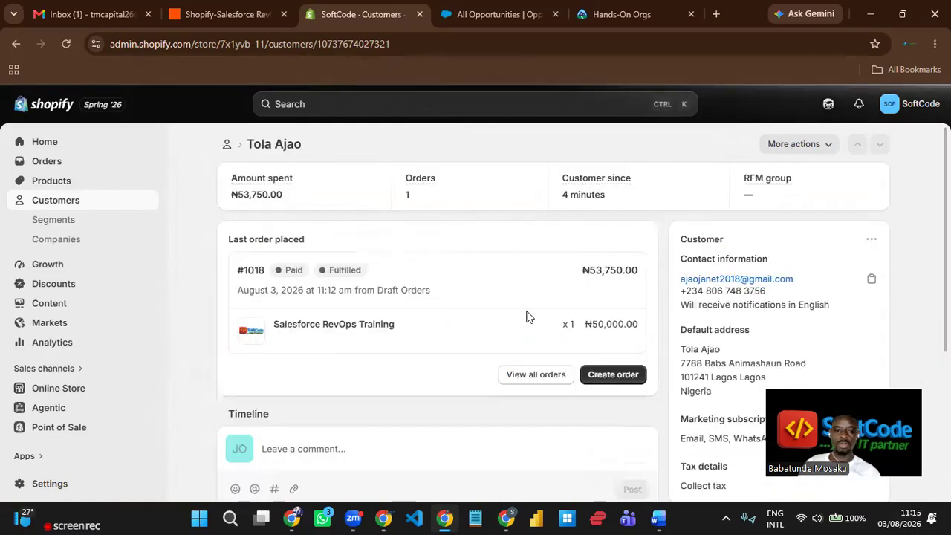
{"action": "left_click", "coordinate": [602, 376]}
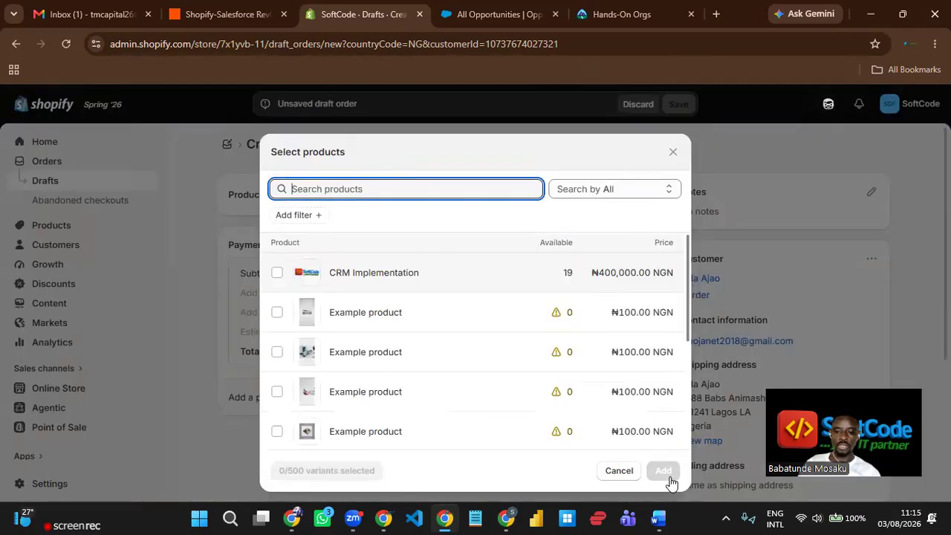
{"action": "left_click", "coordinate": [663, 470]}
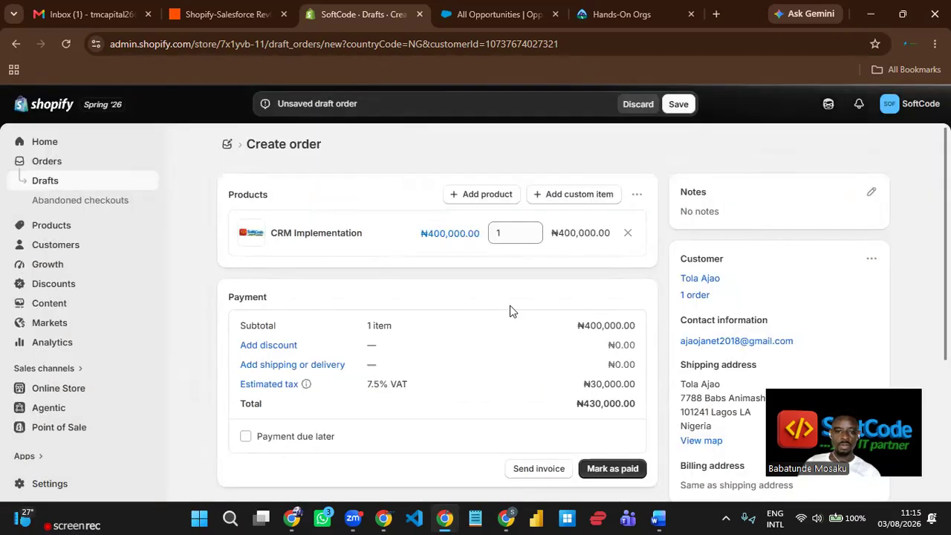
- Mark draft #D19 as paid to create order #1019, then mark it fulfilled
{"action": "scroll", "coordinate": [621, 409], "scroll_direction": "down", "scroll_amount": 1}
{"action": "left_click", "coordinate": [612, 399]}
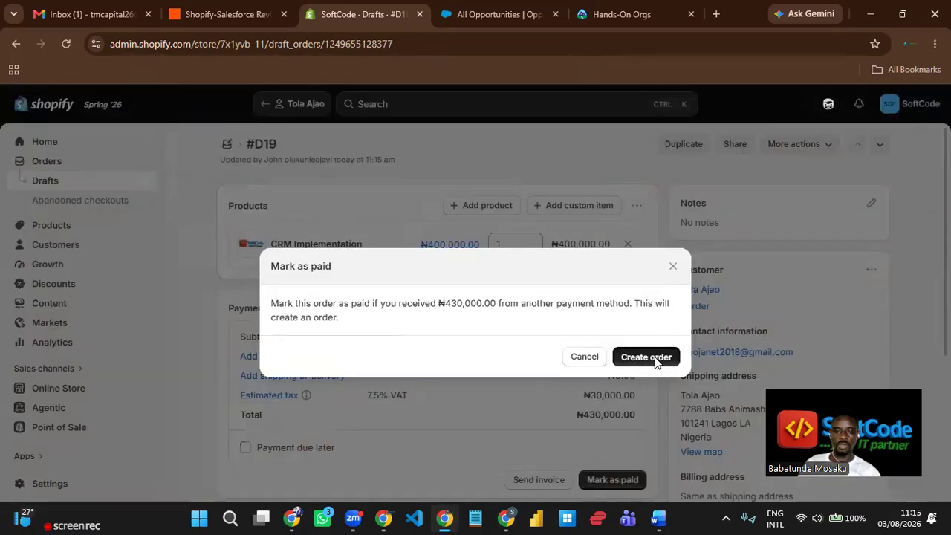
{"action": "left_click", "coordinate": [646, 357]}
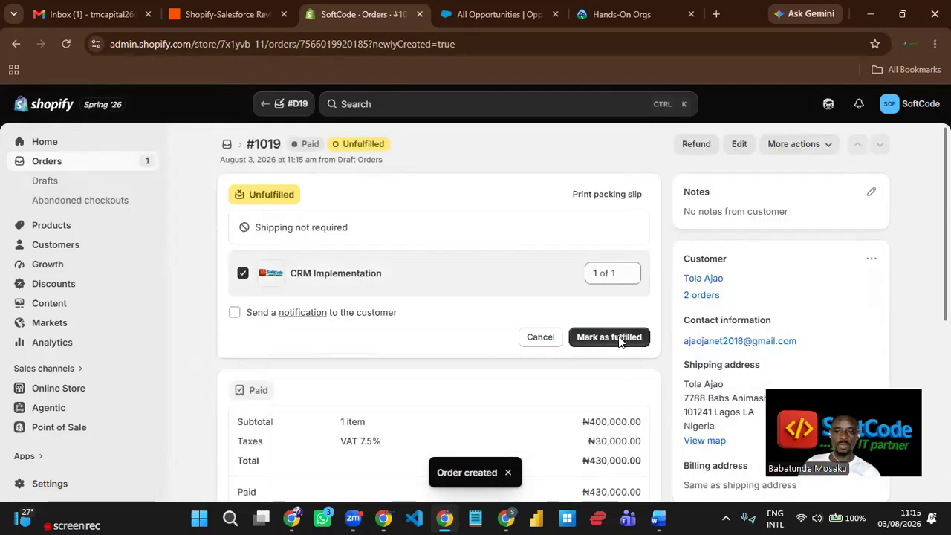
{"action": "left_click", "coordinate": [620, 339]}
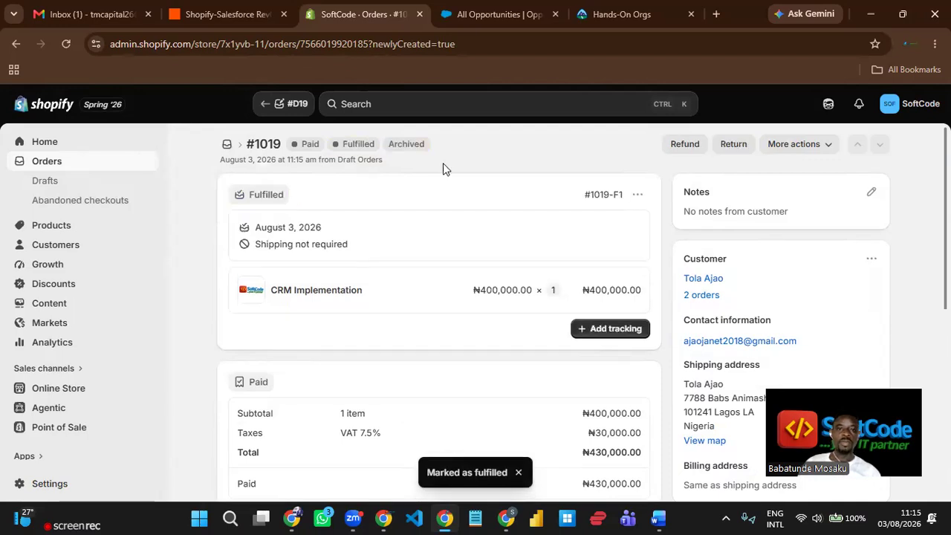
- Reload All Opportunities twice until it counts 39, then return to Shopify order #1019
{"action": "left_click", "coordinate": [490, 14]}
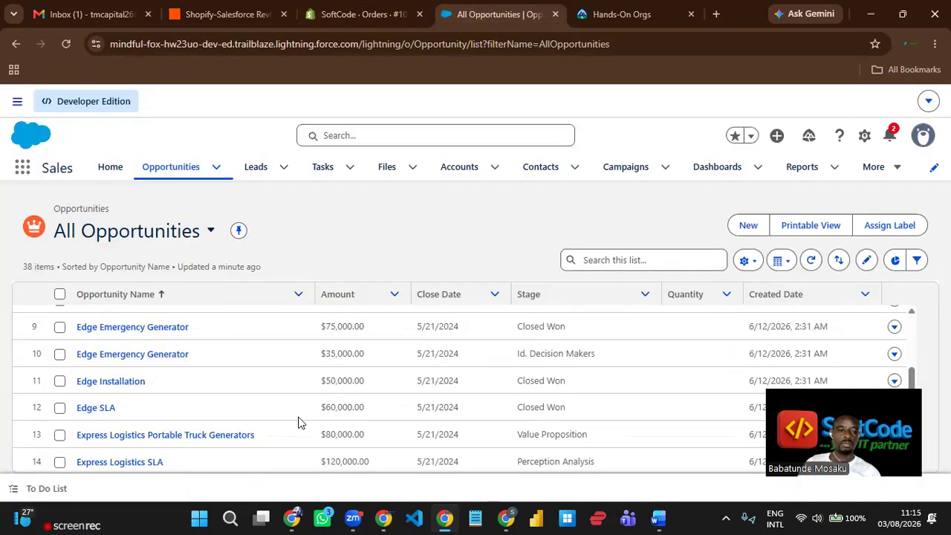
{"action": "scroll", "coordinate": [212, 310], "scroll_direction": "up", "scroll_amount": 5}
{"action": "left_click", "coordinate": [64, 44]}
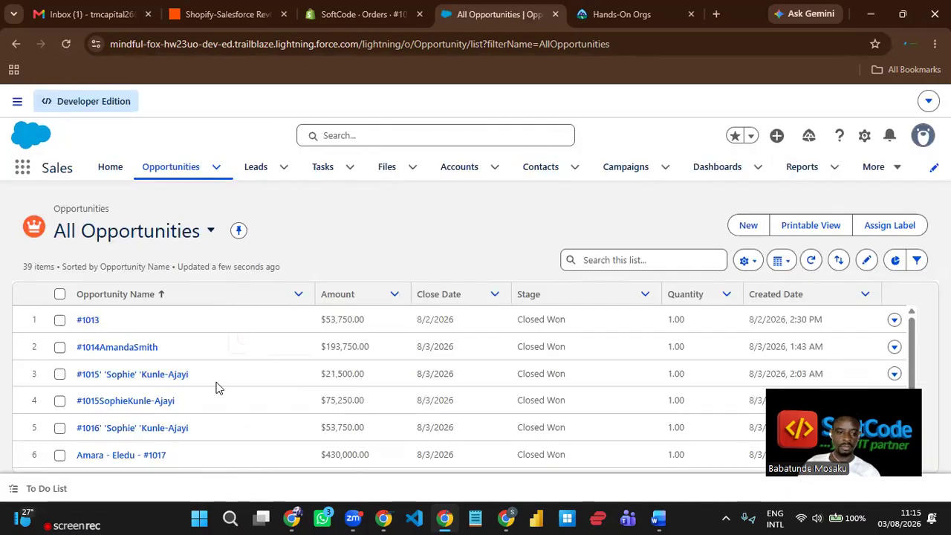
{"action": "scroll", "coordinate": [217, 388], "scroll_direction": "down", "scroll_amount": 1}
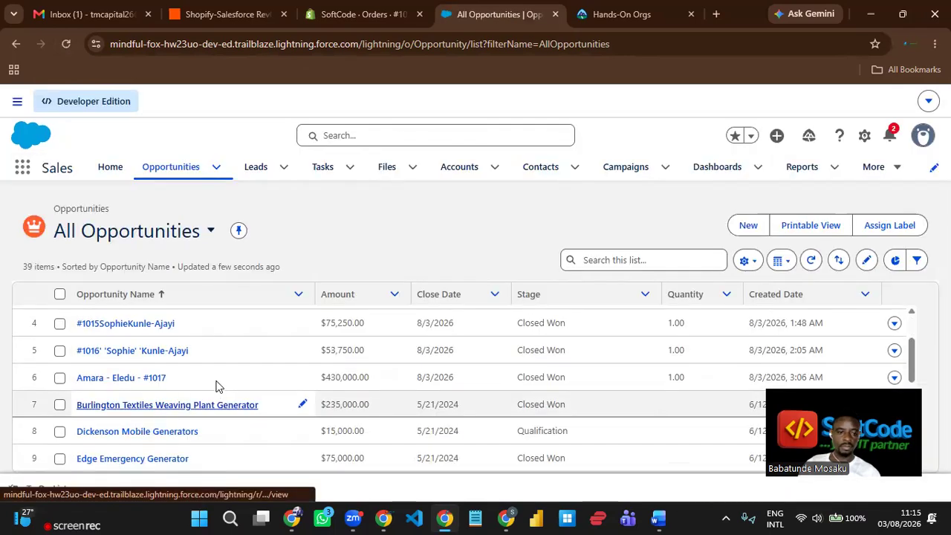
{"action": "scroll", "coordinate": [182, 360], "scroll_direction": "up", "scroll_amount": 1}
{"action": "scroll", "coordinate": [184, 349], "scroll_direction": "down", "scroll_amount": 2}
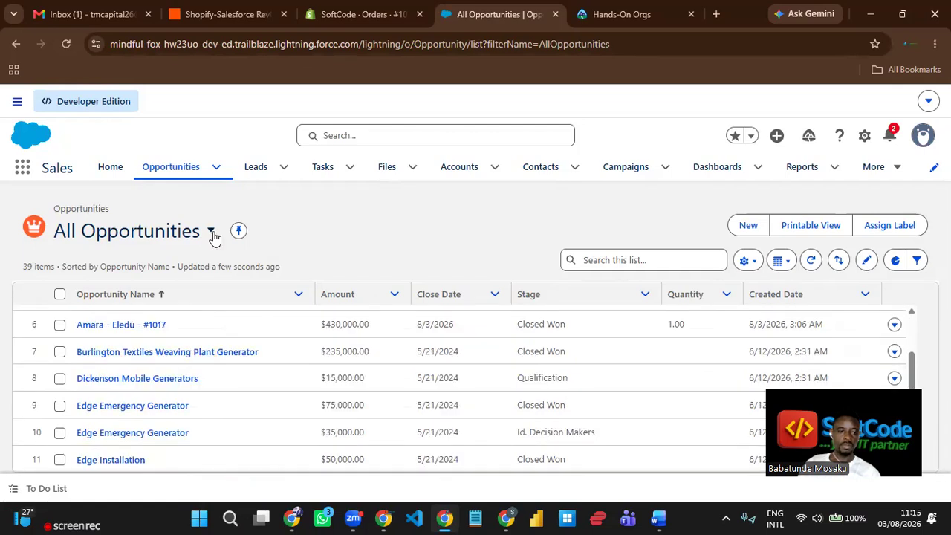
{"action": "scroll", "coordinate": [214, 237], "scroll_direction": "up", "scroll_amount": 3}
{"action": "left_click", "coordinate": [65, 44]}
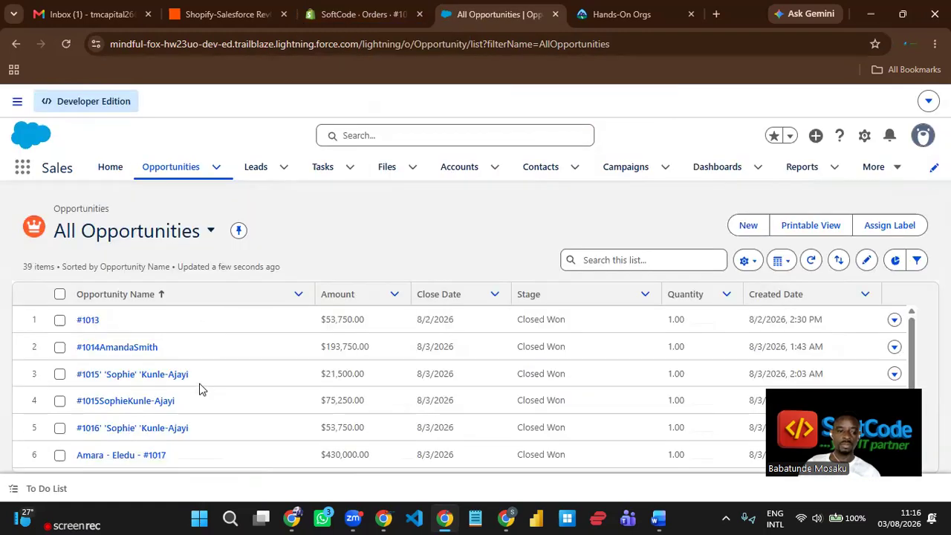
{"action": "scroll", "coordinate": [199, 388], "scroll_direction": "down", "scroll_amount": 2}
{"action": "scroll", "coordinate": [199, 388], "scroll_direction": "up", "scroll_amount": 2}
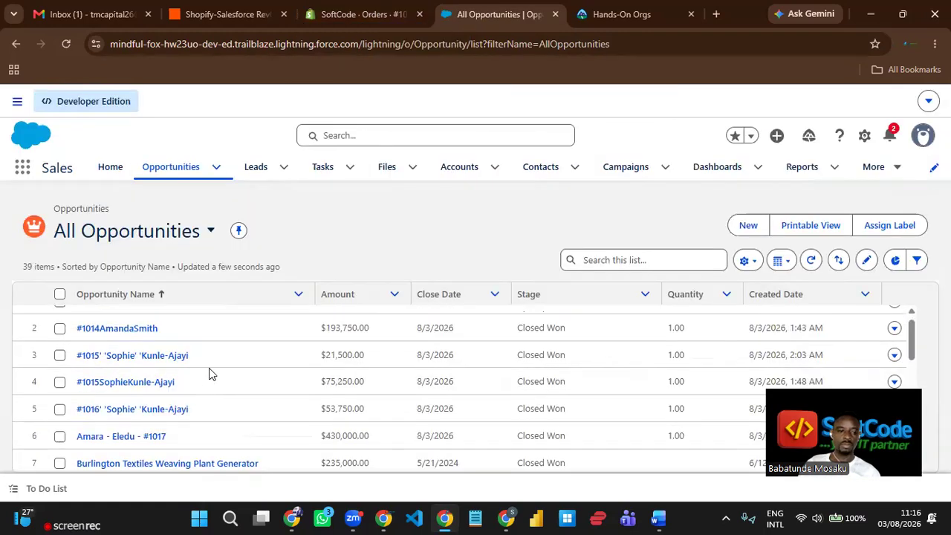
{"action": "scroll", "coordinate": [208, 368], "scroll_direction": "up", "scroll_amount": 1}
{"action": "scroll", "coordinate": [209, 368], "scroll_direction": "down", "scroll_amount": 4}
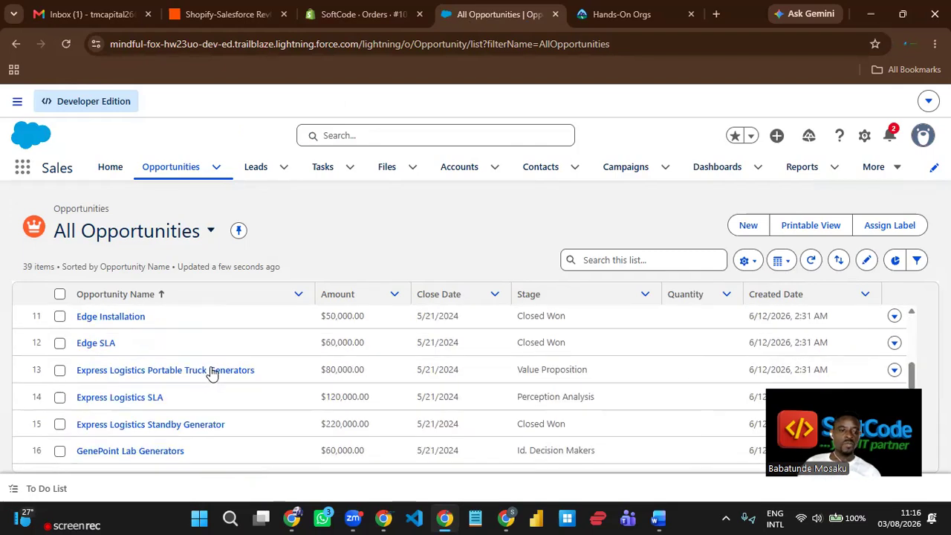
{"action": "scroll", "coordinate": [216, 340], "scroll_direction": "up", "scroll_amount": 3}
{"action": "scroll", "coordinate": [216, 340], "scroll_direction": "up", "scroll_amount": 1}
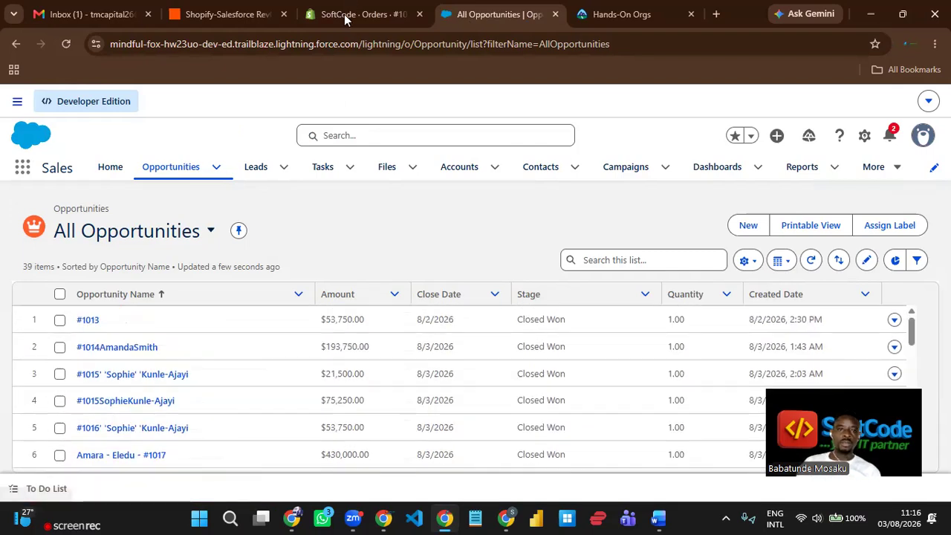
{"action": "left_click", "coordinate": [344, 16]}
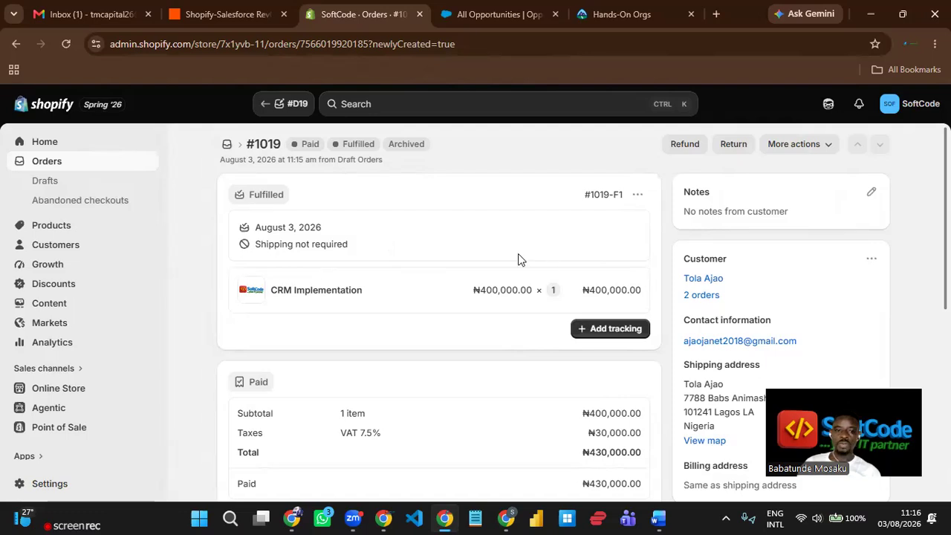
- Dismiss the Zap's instant trigger notice, check order #1019, and finish on All Opportunities at 39
{"action": "left_click", "coordinate": [516, 18]}
{"action": "left_click", "coordinate": [218, 19]}
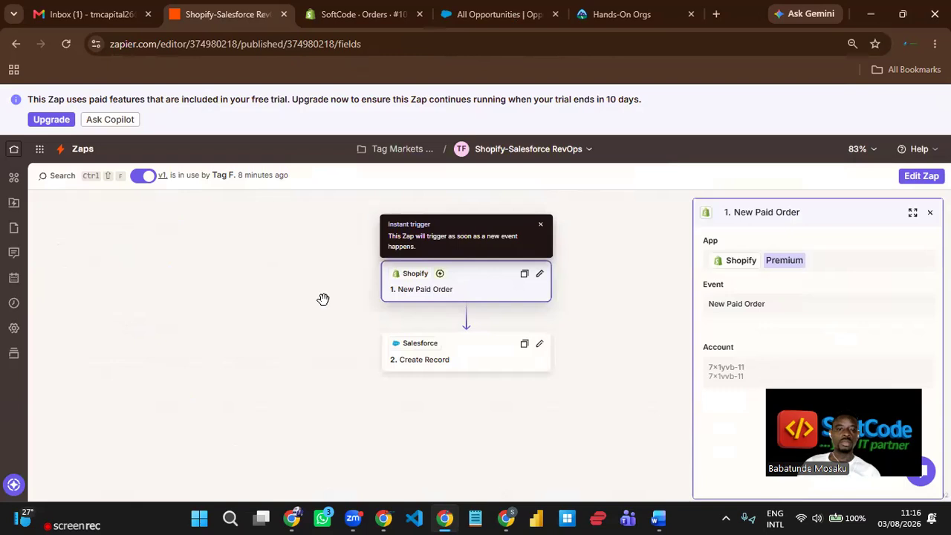
{"action": "left_click", "coordinate": [540, 224]}
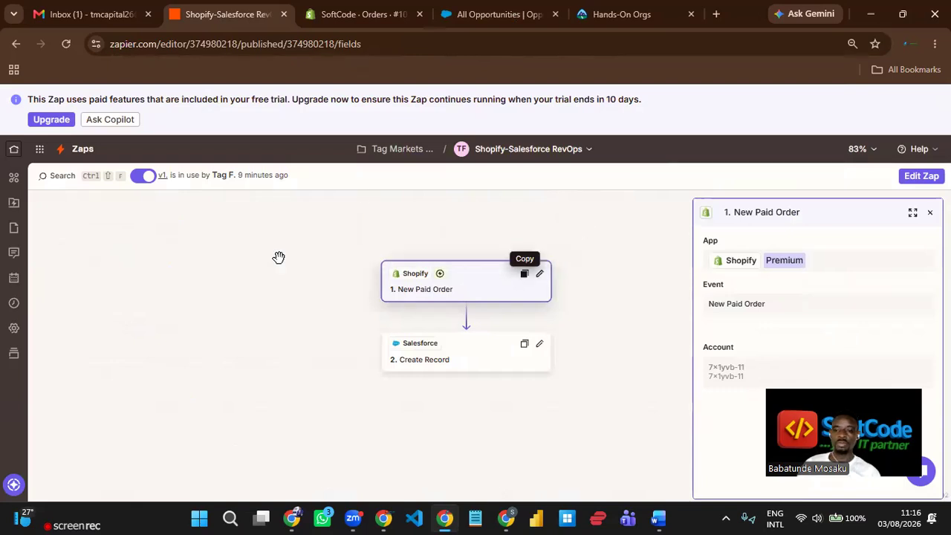
{"action": "left_click", "coordinate": [361, 14]}
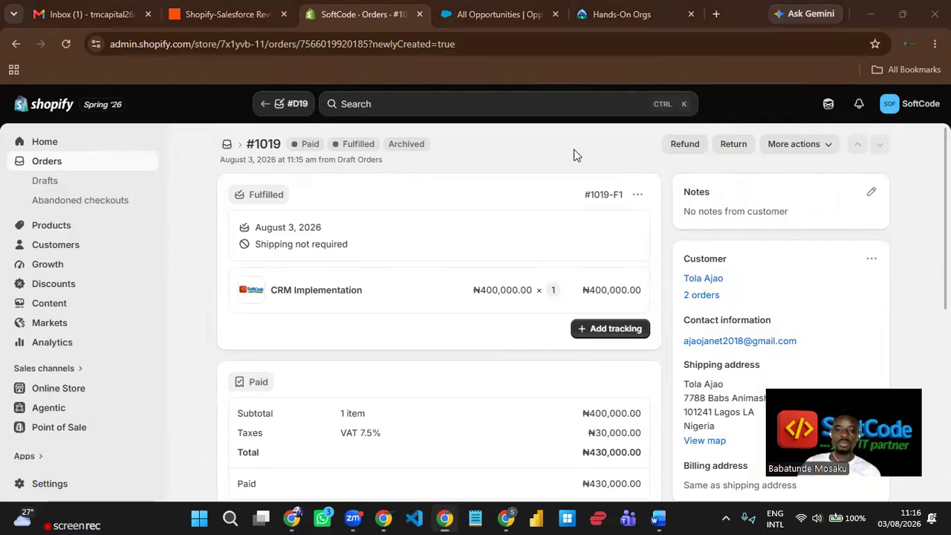
{"action": "left_click", "coordinate": [230, 14]}
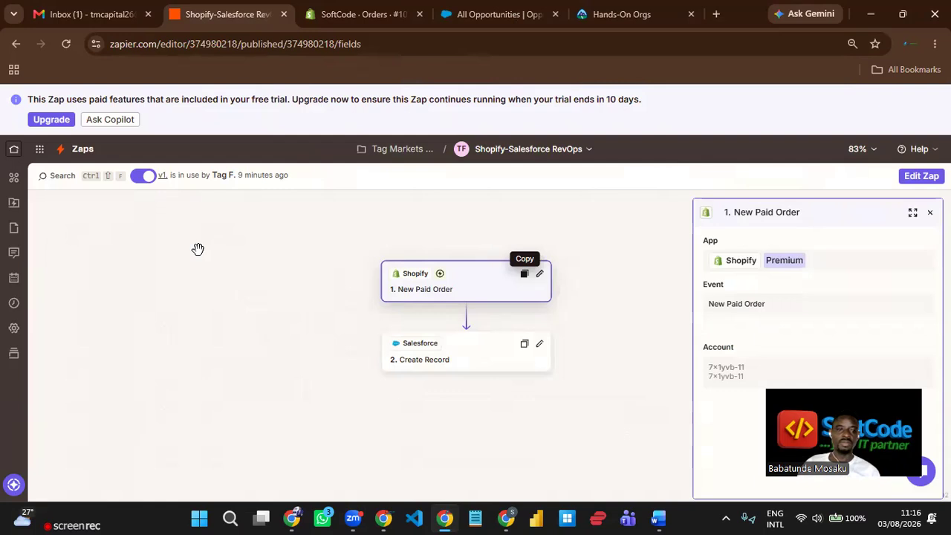
{"action": "left_click", "coordinate": [381, 15]}
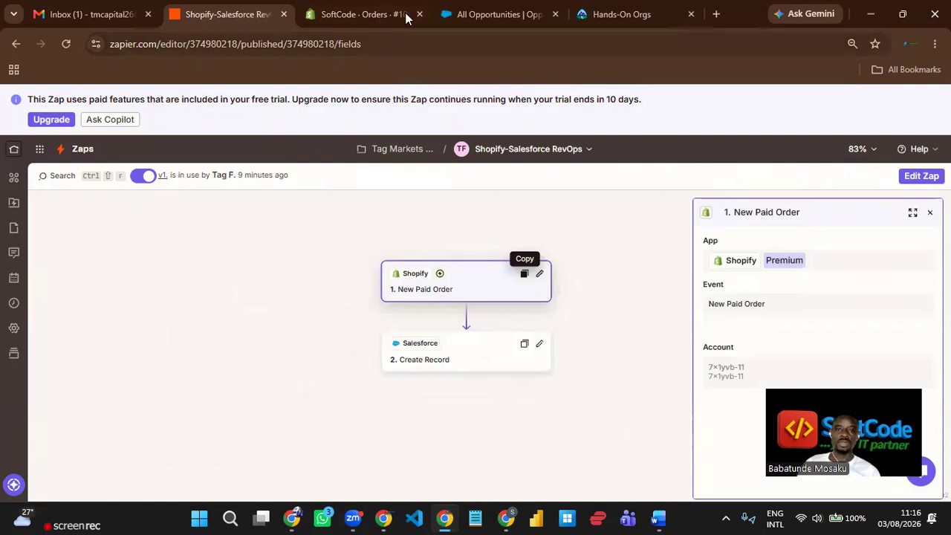
{"action": "left_click", "coordinate": [475, 15]}
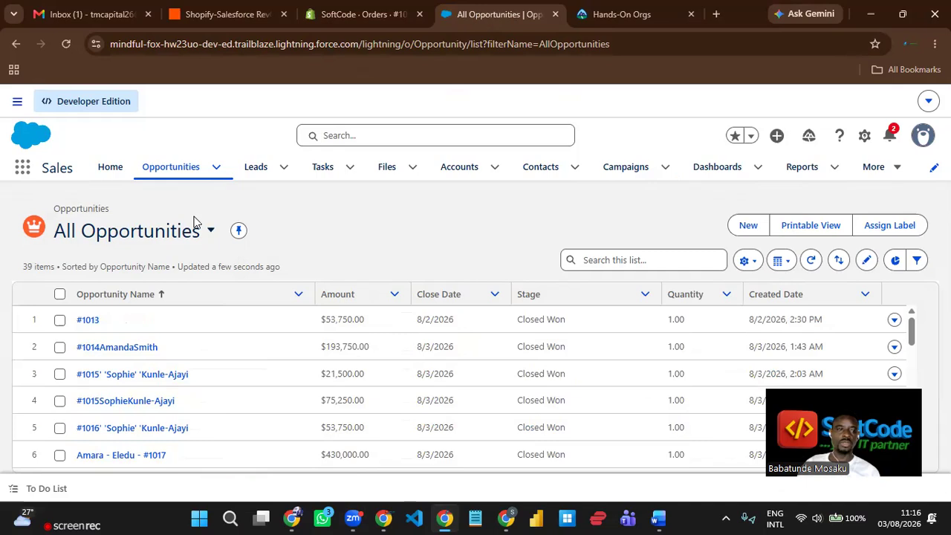
{"action": "left_click", "coordinate": [68, 46]}
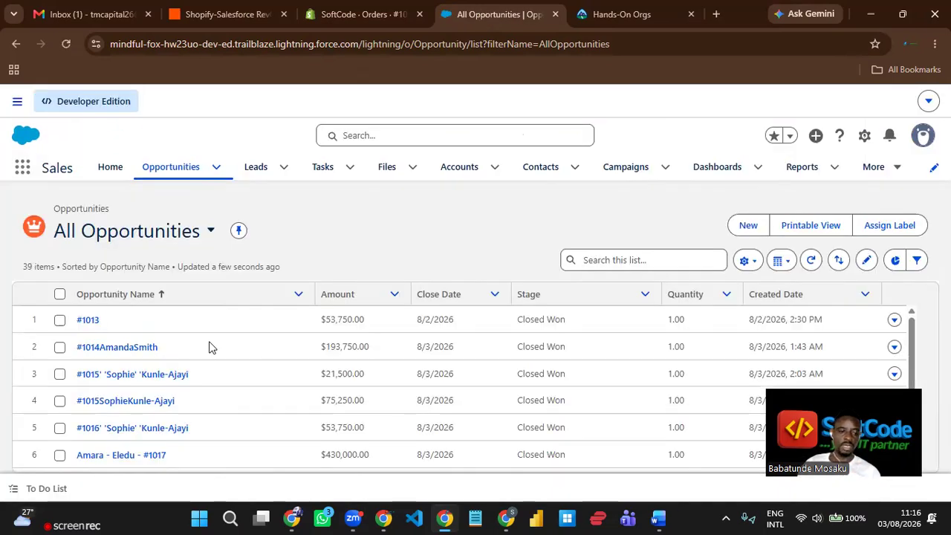
{"action": "scroll", "coordinate": [209, 347], "scroll_direction": "down", "scroll_amount": 3}
{"action": "scroll", "coordinate": [228, 371], "scroll_direction": "down", "scroll_amount": 1}
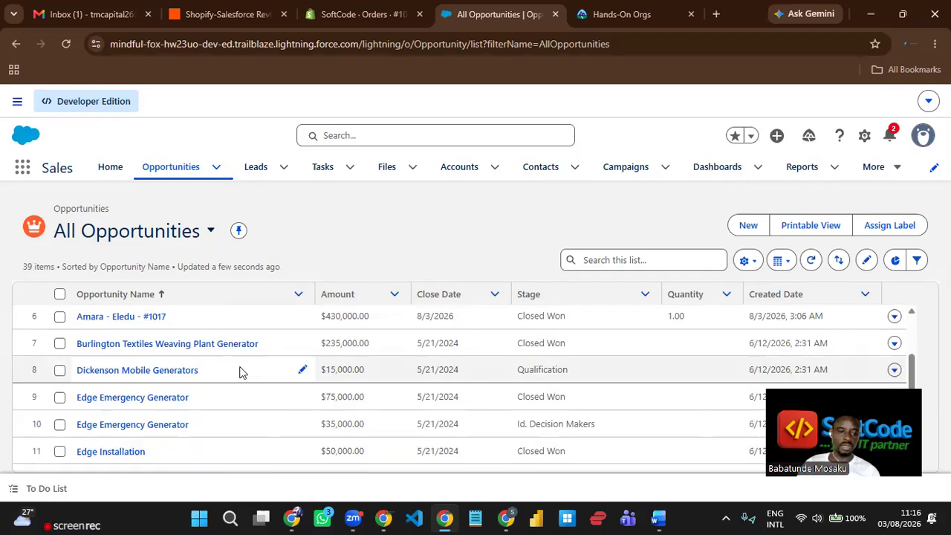
{"action": "scroll", "coordinate": [240, 371], "scroll_direction": "up", "scroll_amount": 3}
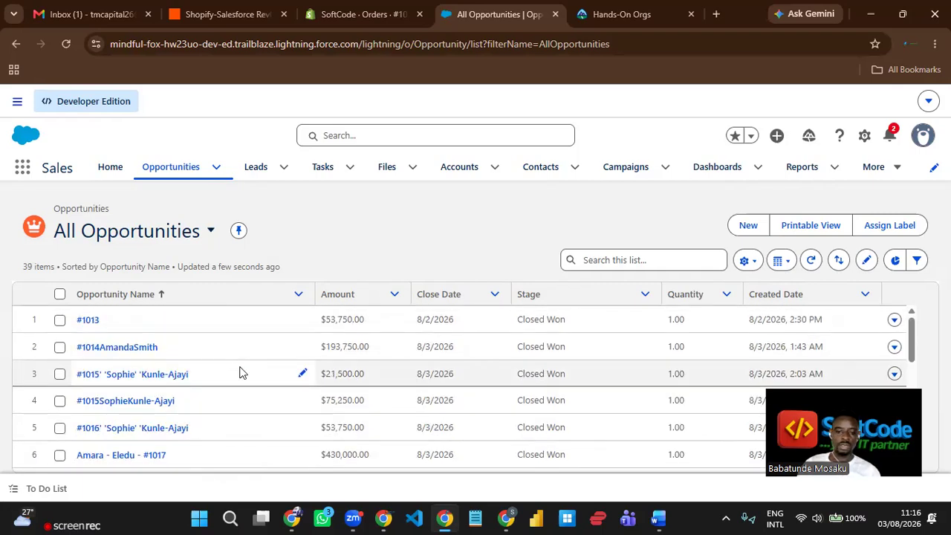
{"action": "scroll", "coordinate": [240, 371], "scroll_direction": "down", "scroll_amount": 1}
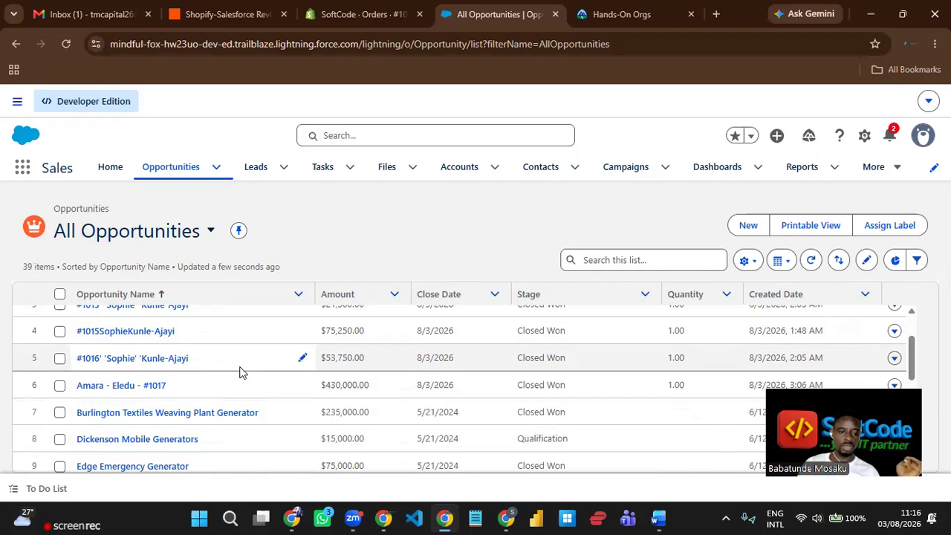
{"action": "scroll", "coordinate": [239, 372], "scroll_direction": "down", "scroll_amount": 1}
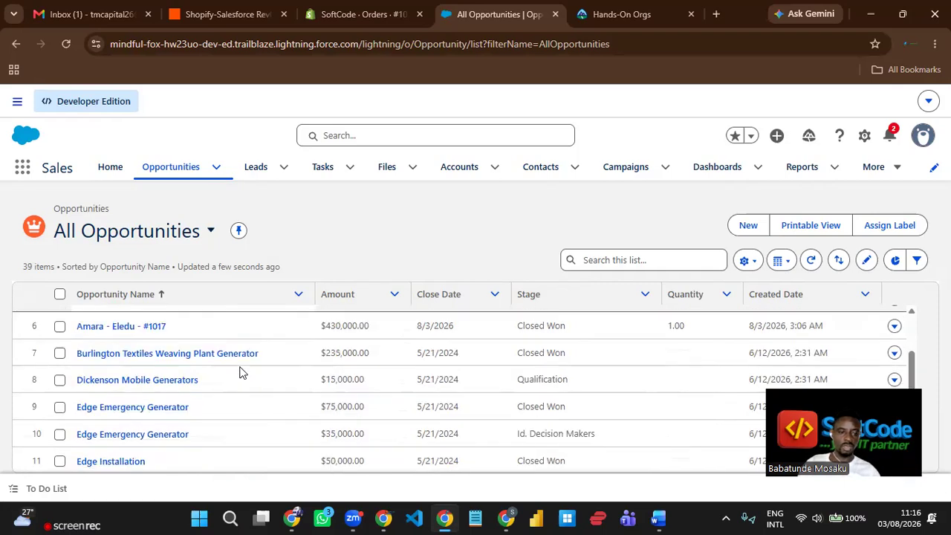
{"action": "scroll", "coordinate": [239, 372], "scroll_direction": "down", "scroll_amount": 3}
{"action": "scroll", "coordinate": [239, 372], "scroll_direction": "down", "scroll_amount": 5}
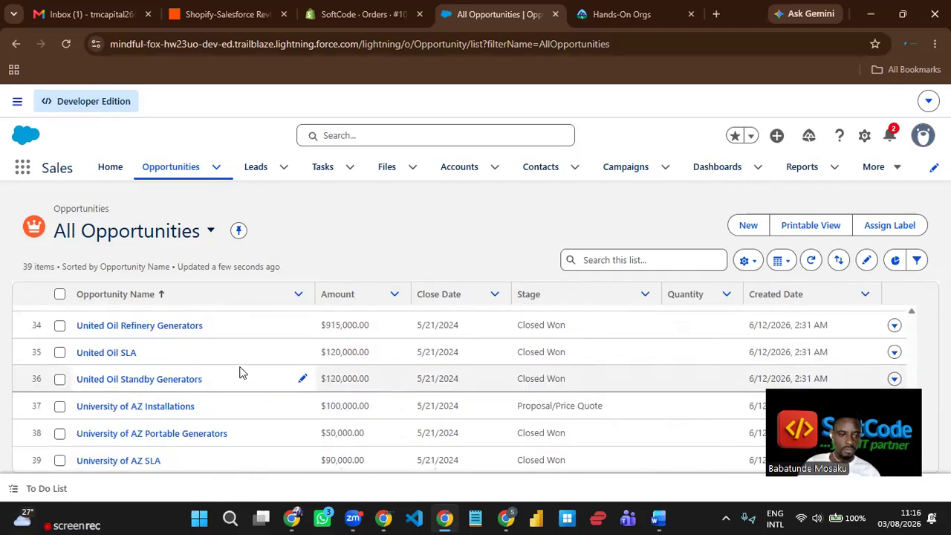
{"action": "scroll", "coordinate": [239, 372], "scroll_direction": "up", "scroll_amount": 2}
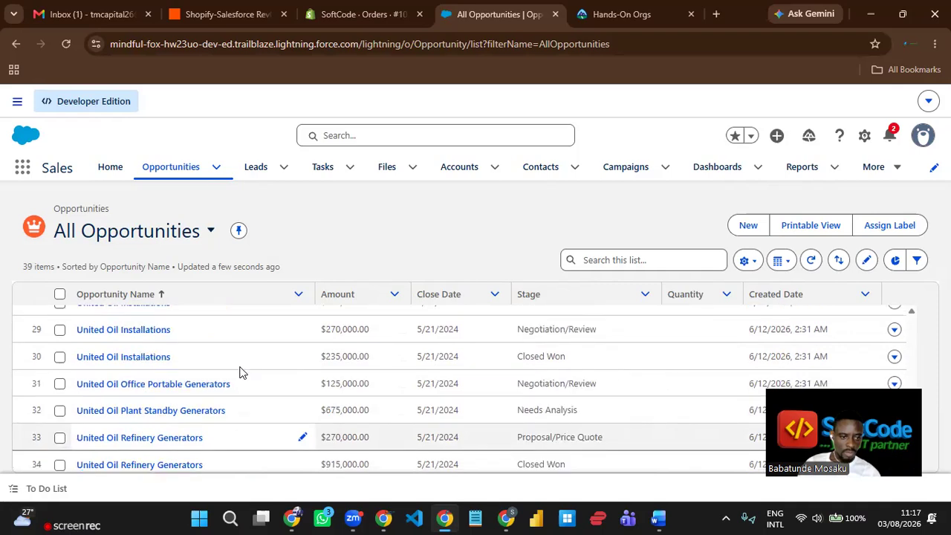
{"action": "scroll", "coordinate": [260, 369], "scroll_direction": "up", "scroll_amount": 2}
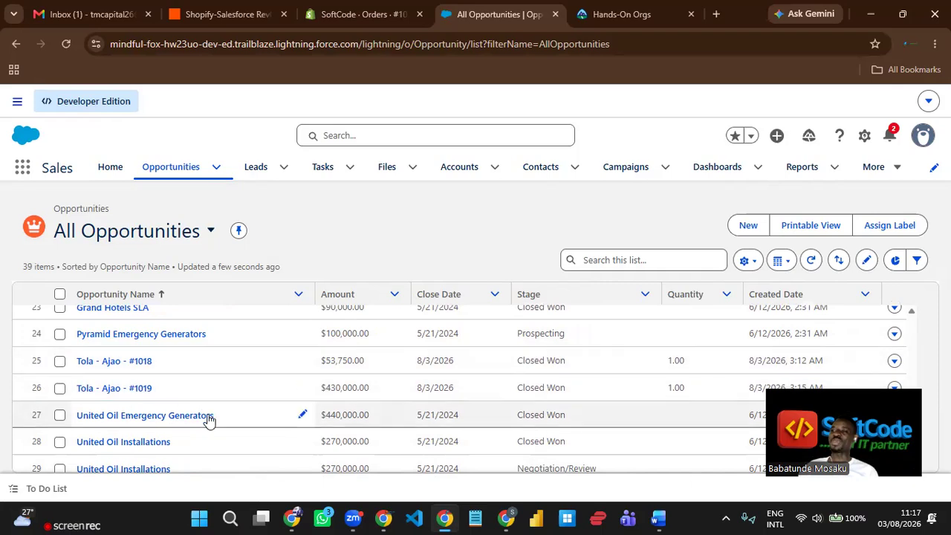
{"action": "scroll", "coordinate": [223, 375], "scroll_direction": "up", "scroll_amount": 3}
{"action": "scroll", "coordinate": [229, 380], "scroll_direction": "up", "scroll_amount": 4}
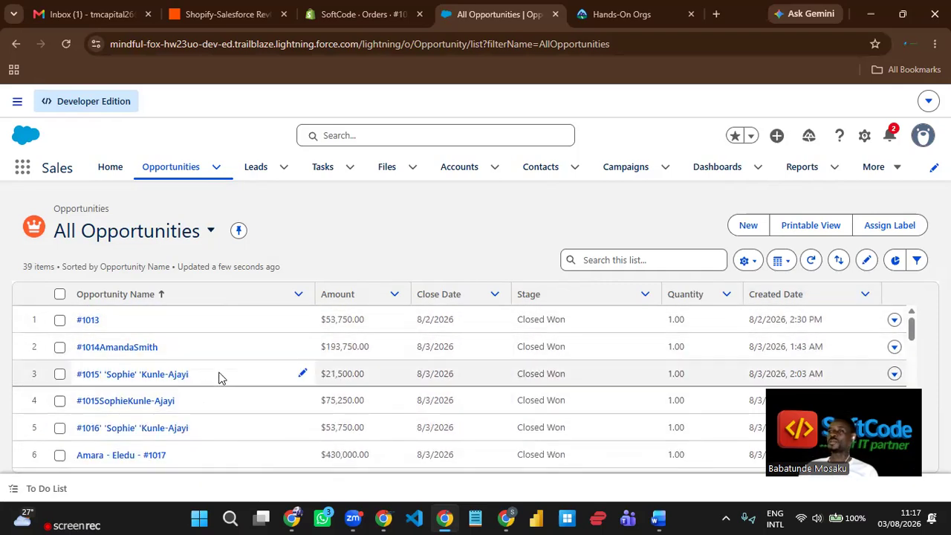
{"action": "scroll", "coordinate": [138, 375], "scroll_direction": "down", "scroll_amount": 1}
{"action": "scroll", "coordinate": [141, 386], "scroll_direction": "down", "scroll_amount": 1}
{"action": "scroll", "coordinate": [163, 375], "scroll_direction": "up", "scroll_amount": 1}
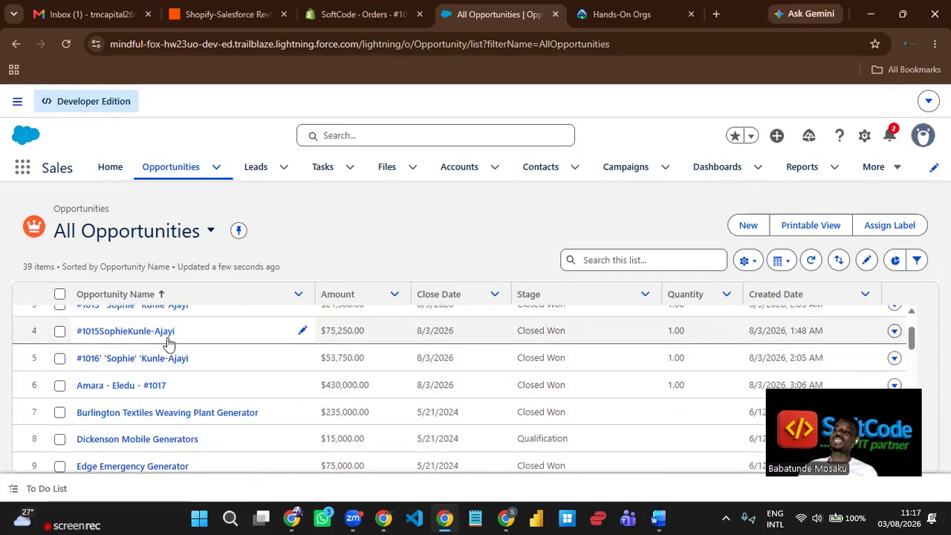
{"action": "scroll", "coordinate": [143, 364], "scroll_direction": "down", "scroll_amount": 5}
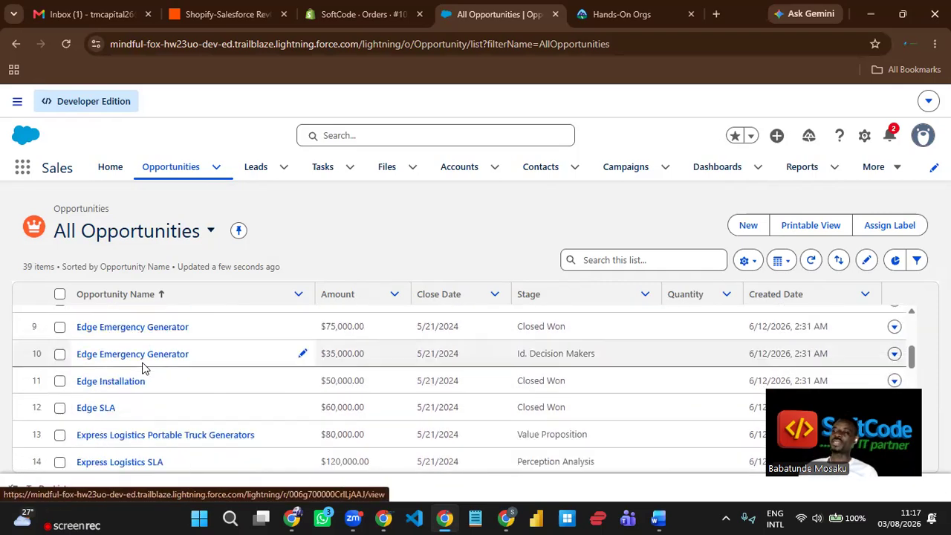
{"action": "scroll", "coordinate": [145, 379], "scroll_direction": "down", "scroll_amount": 3}
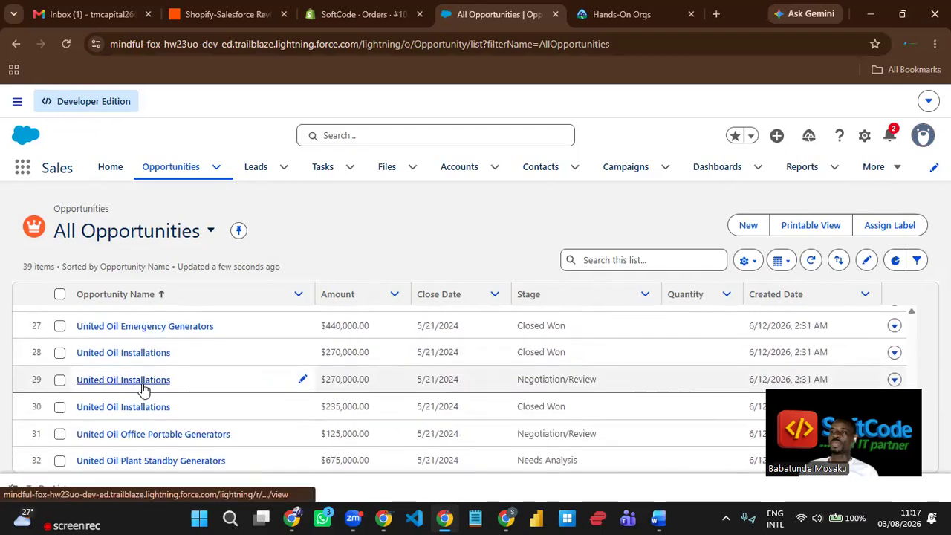
{"action": "scroll", "coordinate": [141, 390], "scroll_direction": "up", "scroll_amount": 2}
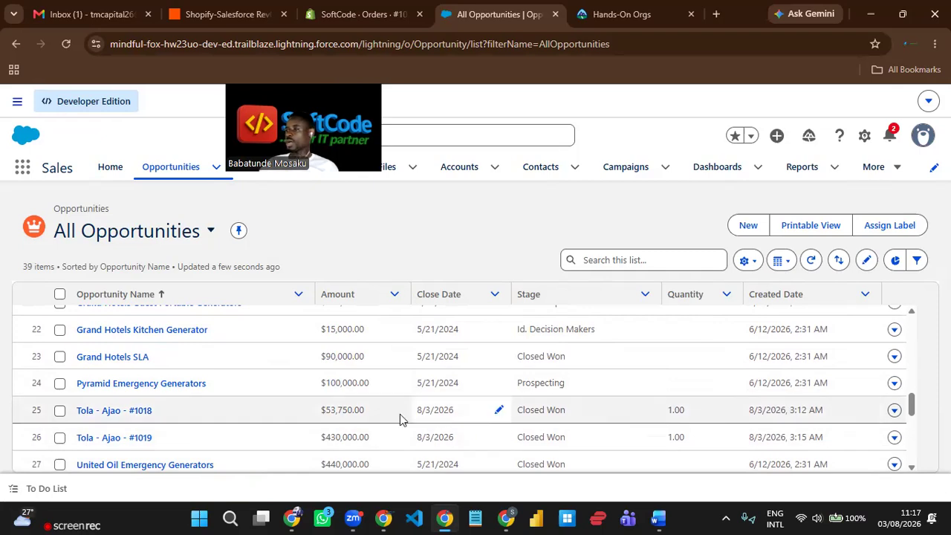
{"action": "left_click", "coordinate": [111, 413]}
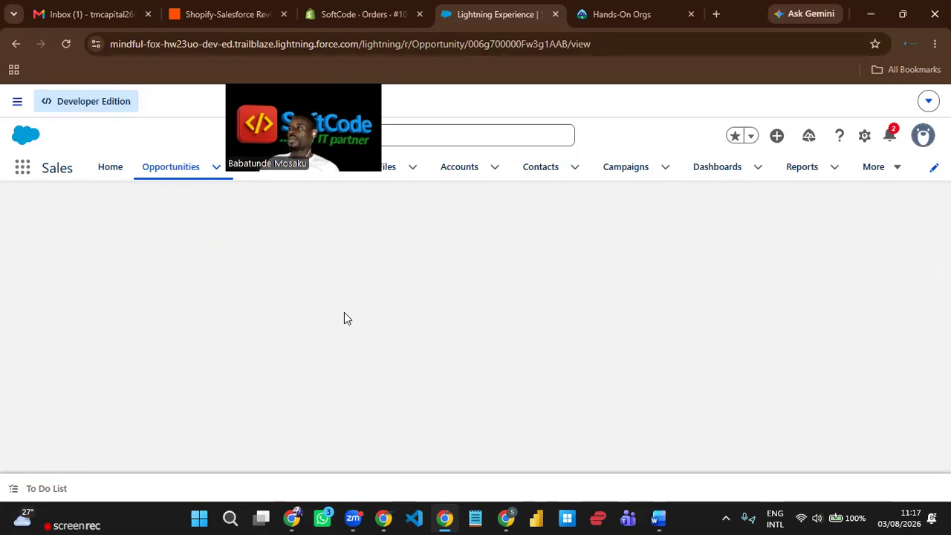
{"action": "left_click", "coordinate": [177, 173]}
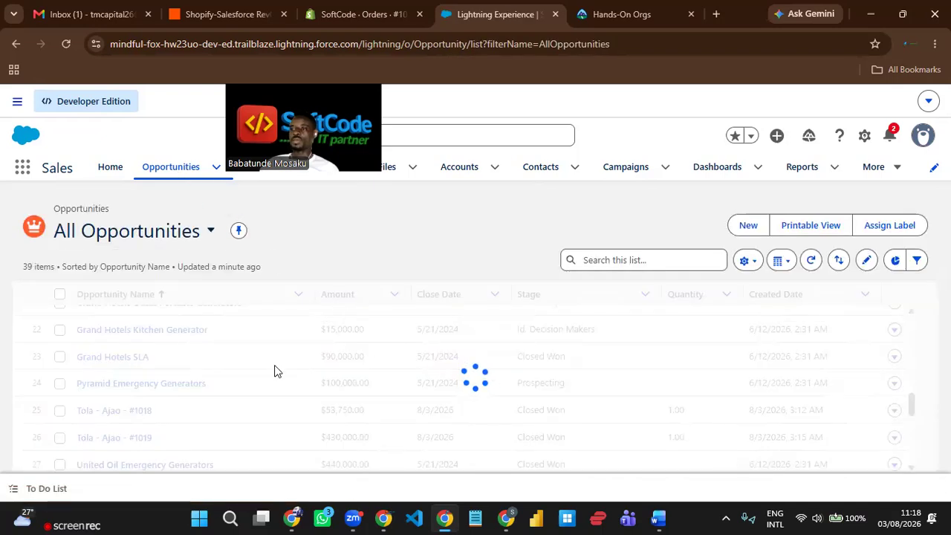
{"action": "scroll", "coordinate": [256, 389], "scroll_direction": "down", "scroll_amount": 8}
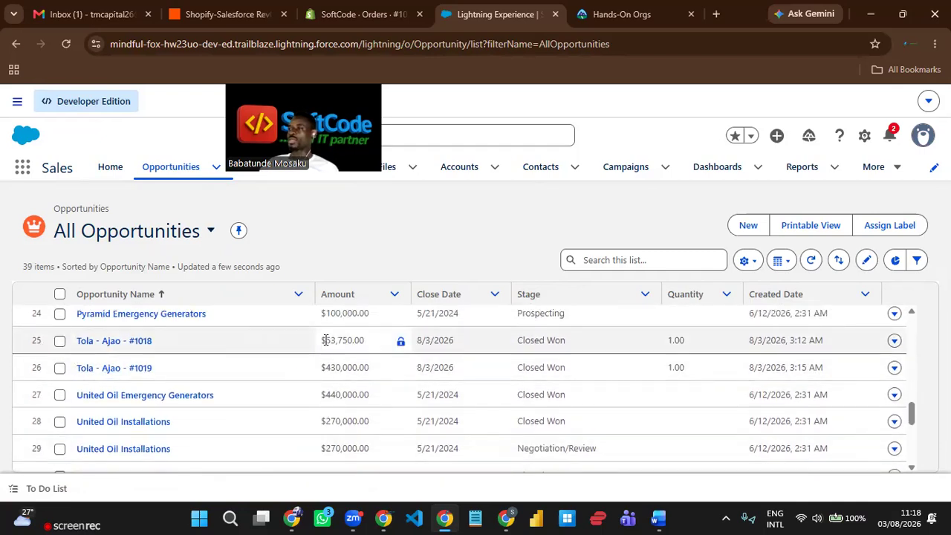
- Select opportunity #1018's $53,750.00 amount and bring up the full Shopify orders list
{"action": "left_click_drag", "start_coordinate": [321, 341], "coordinate": [393, 346]}
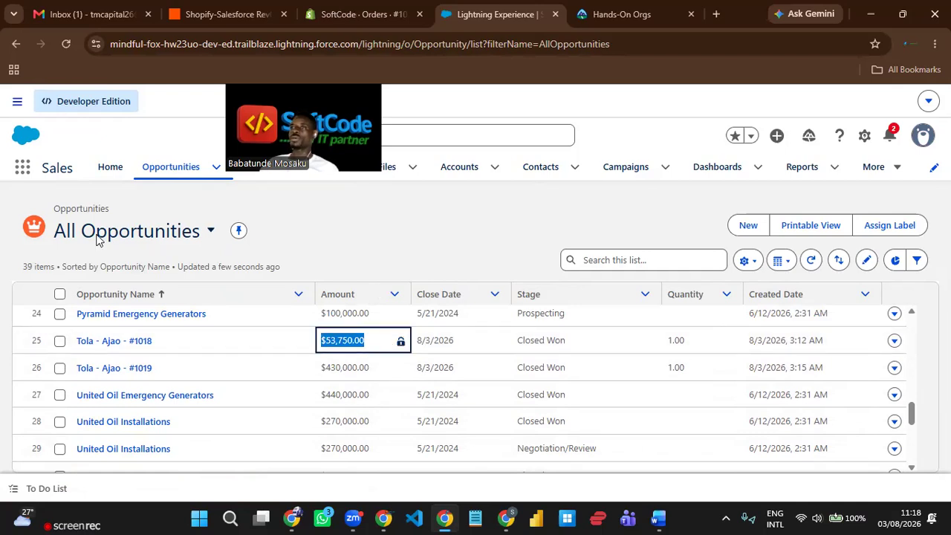
{"action": "key", "text": "ctrl+shift+Tab"}
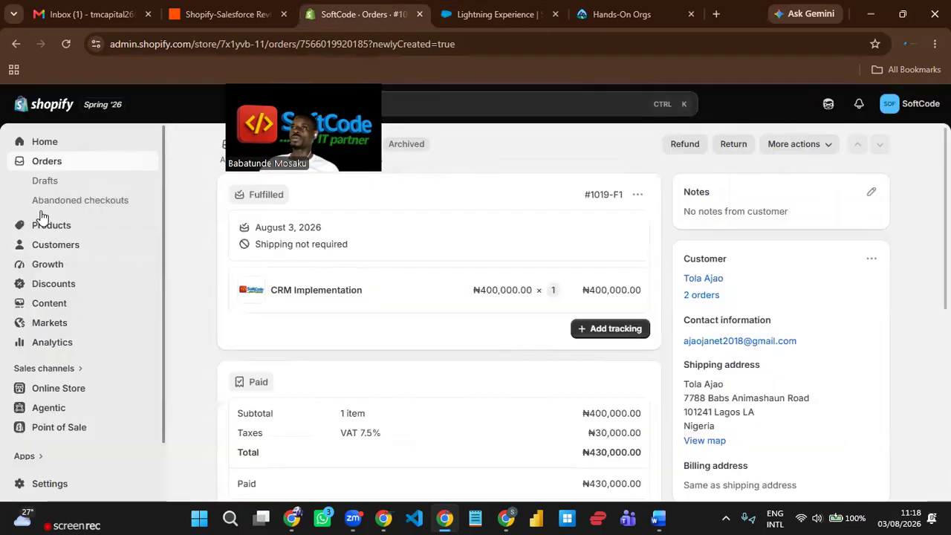
{"action": "left_click", "coordinate": [61, 165]}
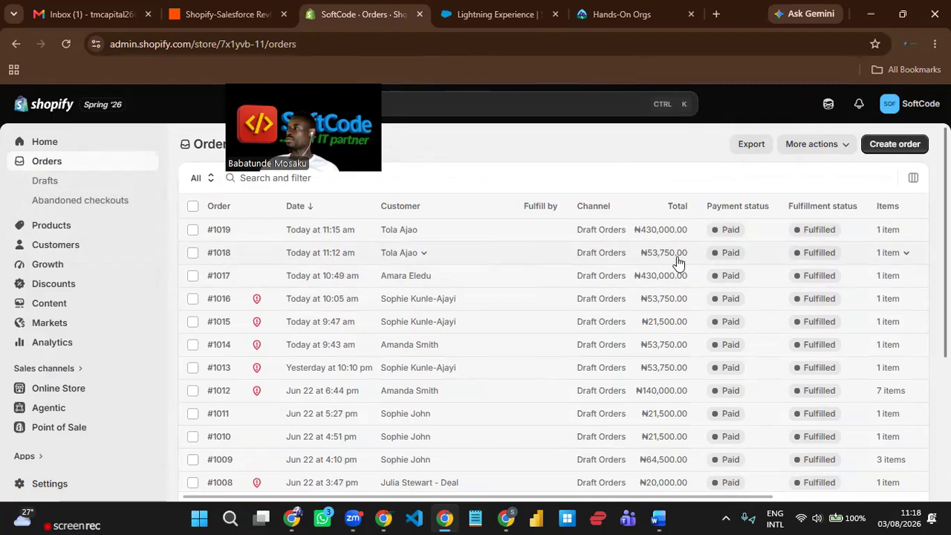
- Compare opportunity #1019's $430,000.00 amount with the ₦430,000.00 total of Shopify order #1017
{"action": "left_click", "coordinate": [491, 15]}
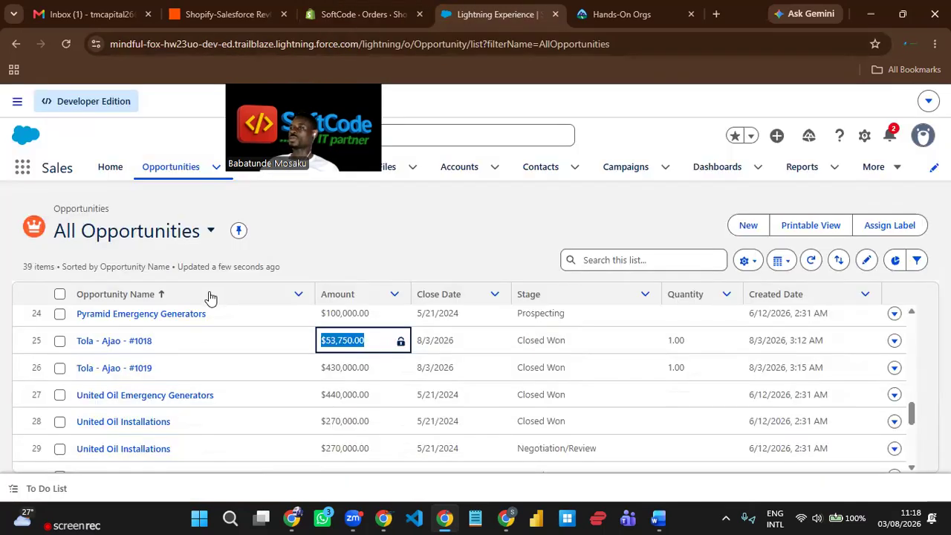
{"action": "left_click", "coordinate": [374, 369]}
{"action": "double_click", "coordinate": [322, 363]}
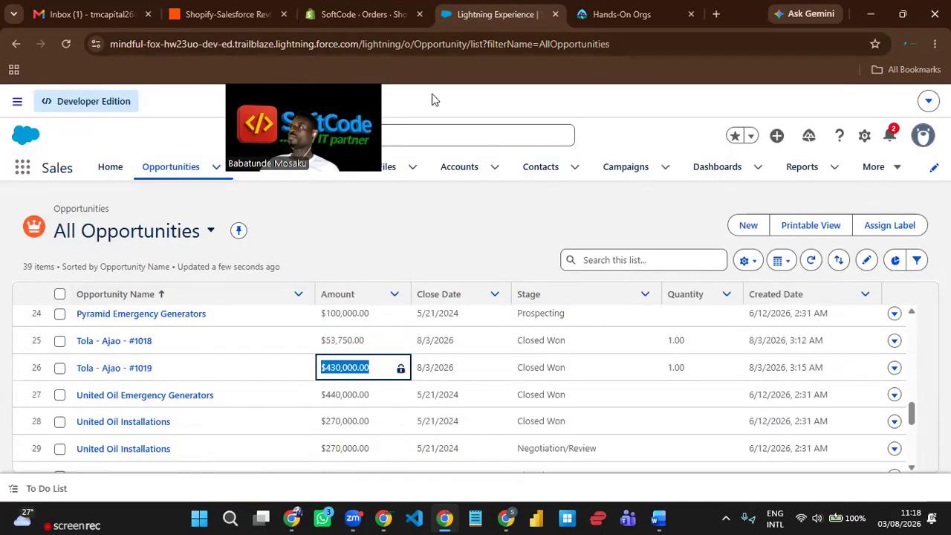
{"action": "left_click", "coordinate": [367, 16]}
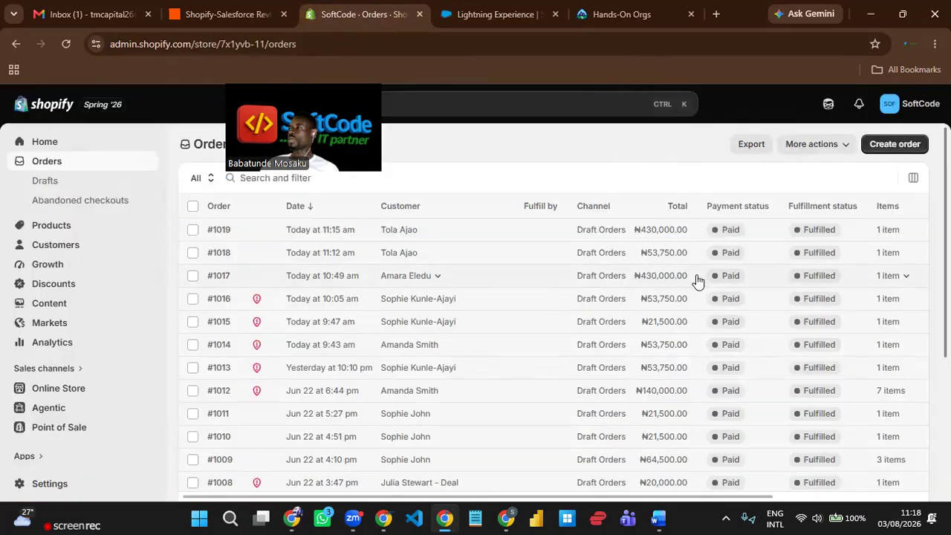
{"action": "left_click_drag", "start_coordinate": [688, 279], "coordinate": [634, 278]}
- Recheck the Salesforce list and the Shopify-Salesforce RevOps Zap, ending on Shopify order #1017
{"action": "left_click", "coordinate": [471, 14]}
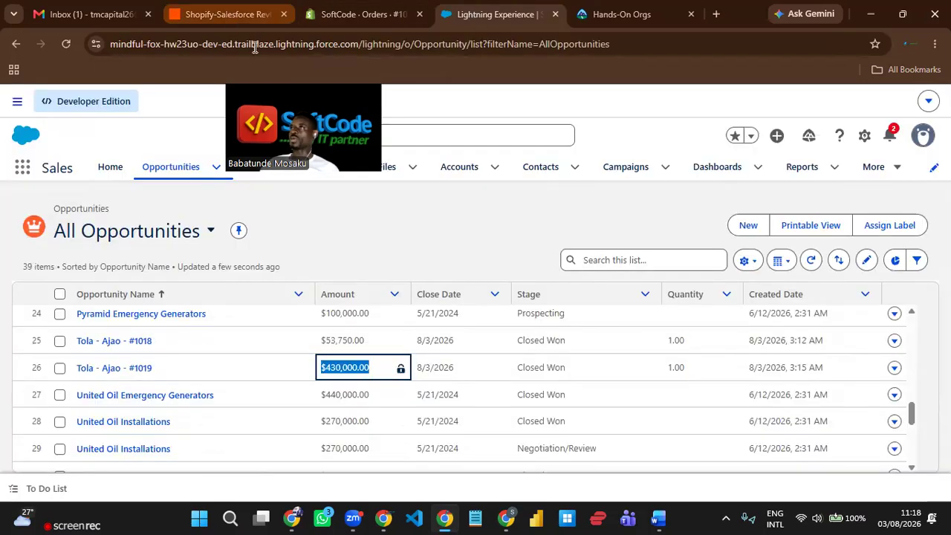
{"action": "left_click", "coordinate": [254, 15]}
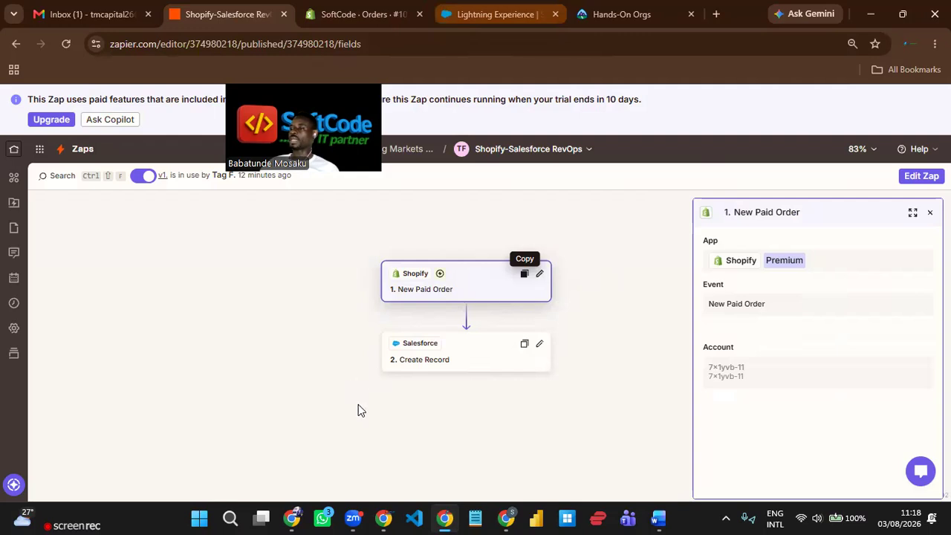
{"action": "left_click", "coordinate": [498, 14]}
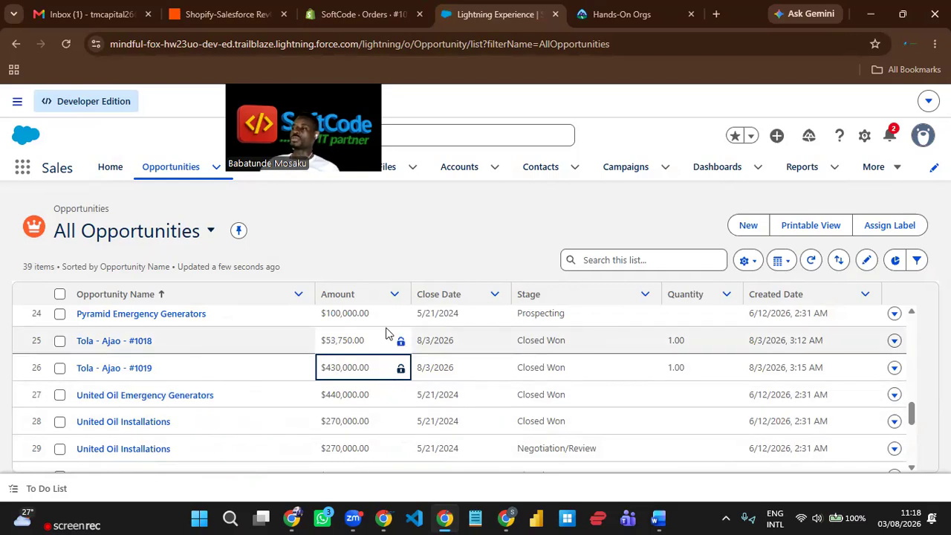
{"action": "left_click", "coordinate": [360, 14]}
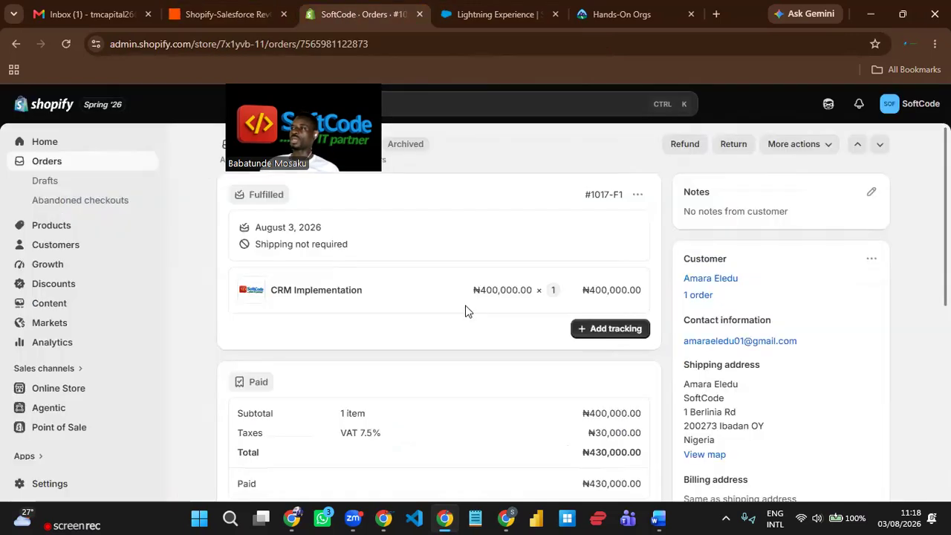